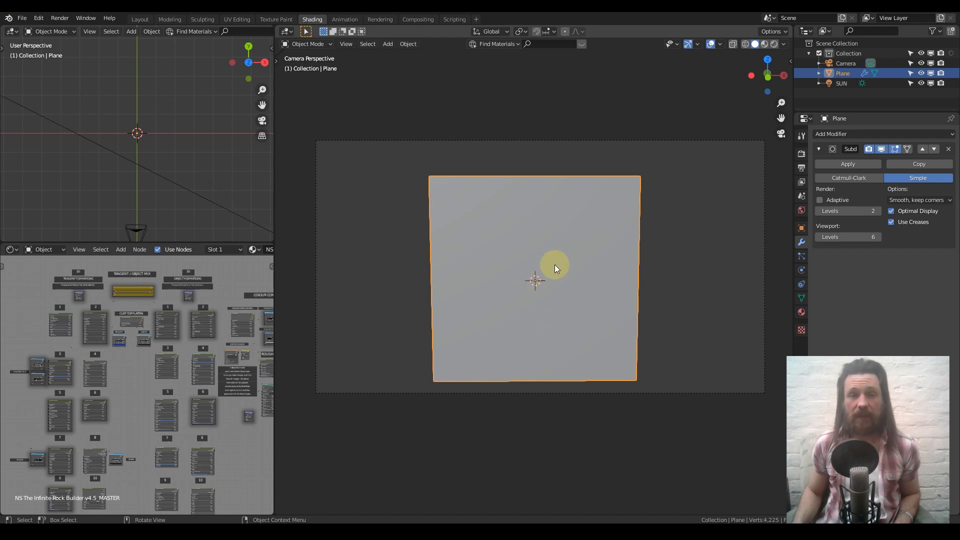
# - Preview the existing rock plane in rendered shading through the camera view
pyautogui.scroll(-3, 151, 308)
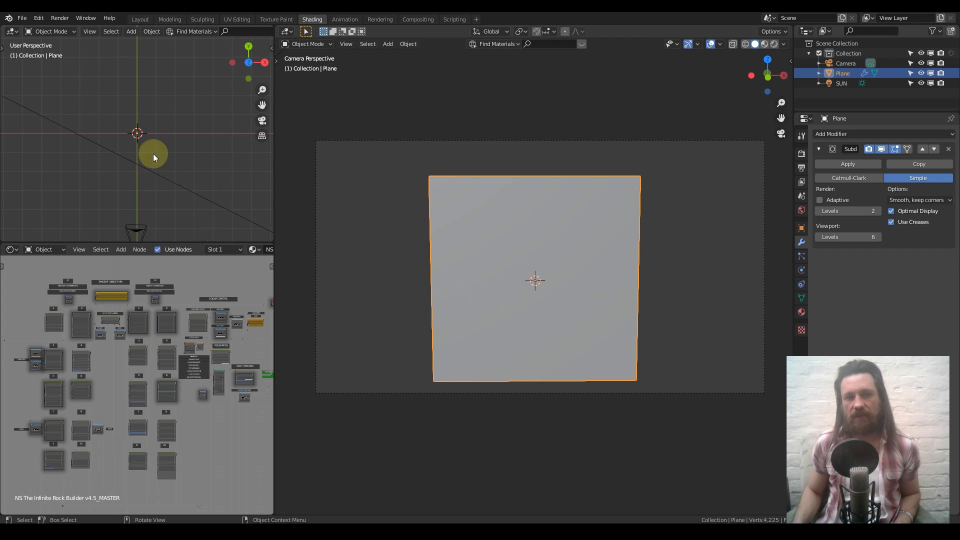
pyautogui.scroll(-5, 134, 144)
pyautogui.scroll(3, 134, 144)
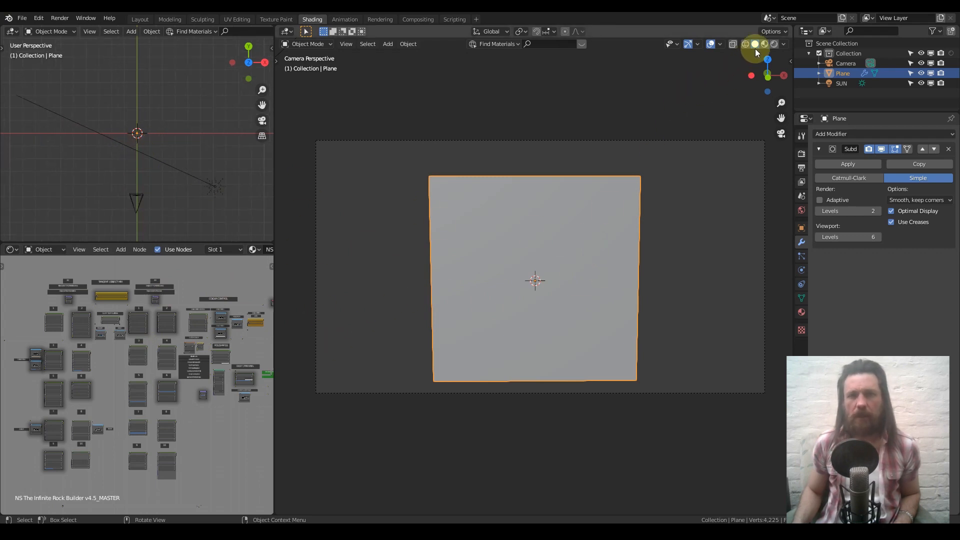
pyautogui.click(774, 43)
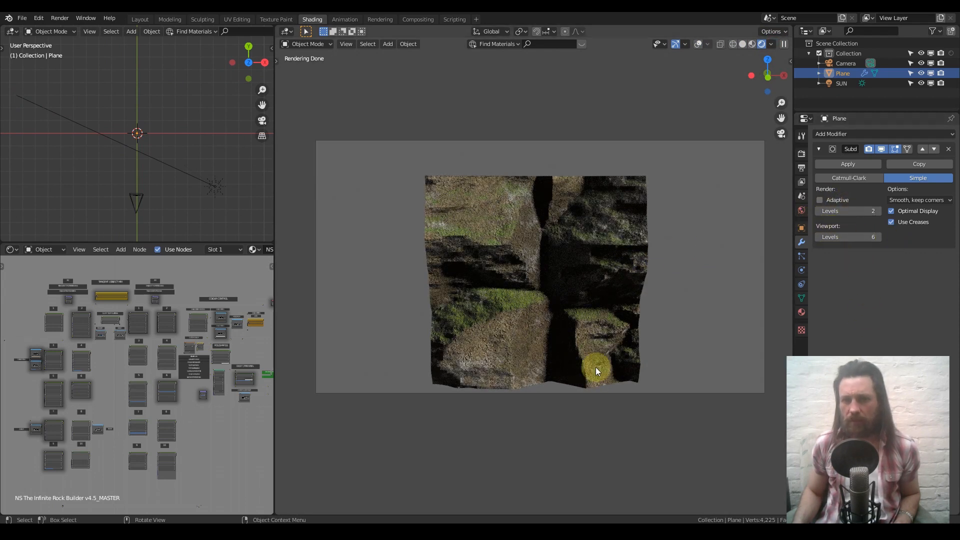
pyautogui.scroll(3, 595, 367)
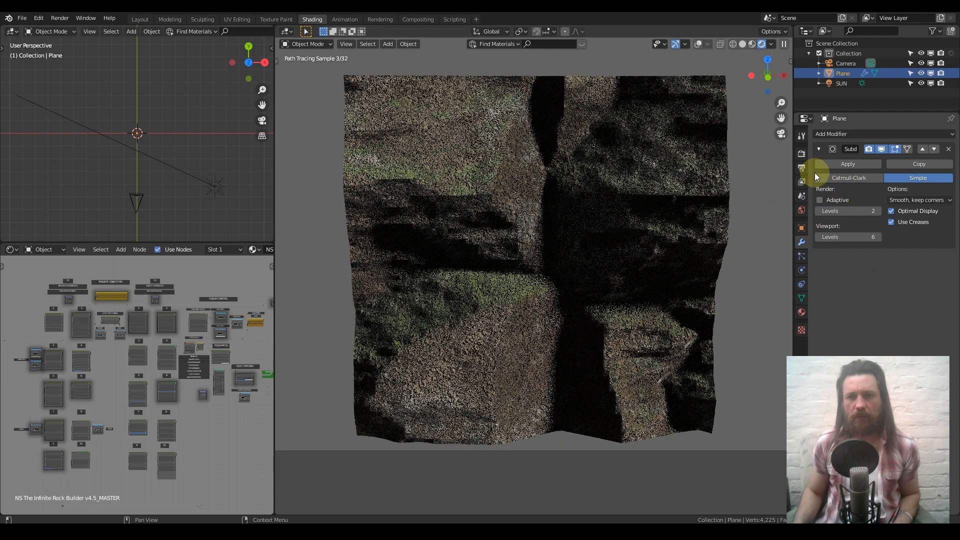
# - Try adaptive subdivision on the rock plane's Subdivision modifier and switch it back off
pyautogui.click(820, 200)
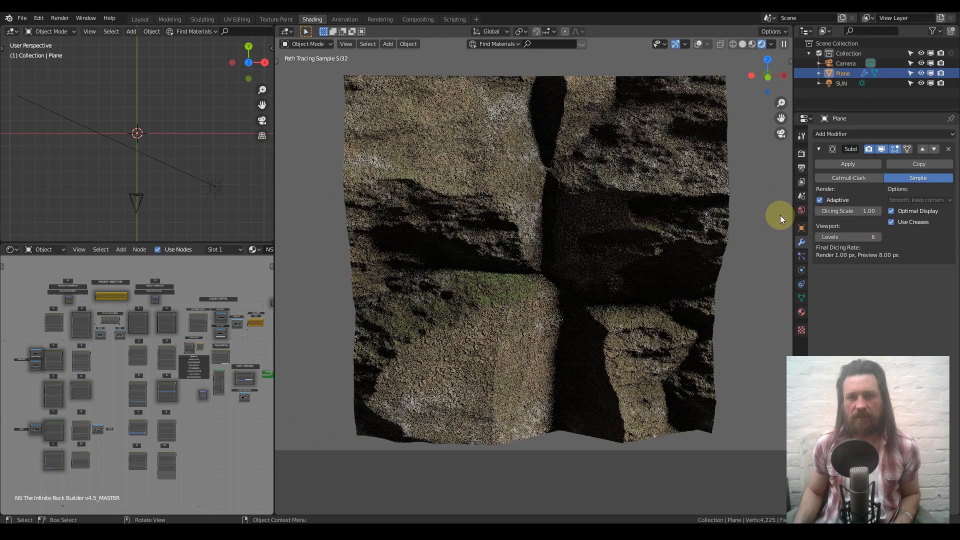
pyautogui.click(820, 201)
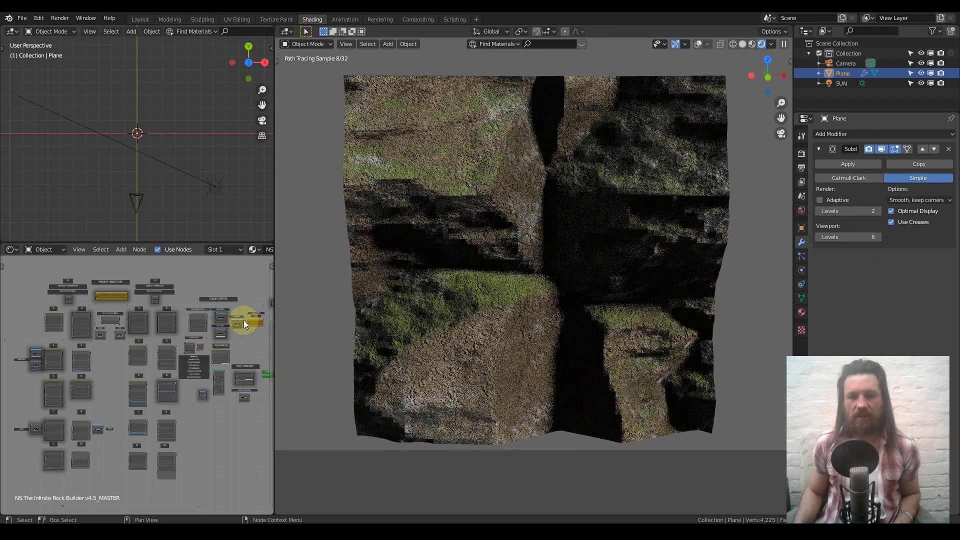
pyautogui.scroll(-1, 494, 224)
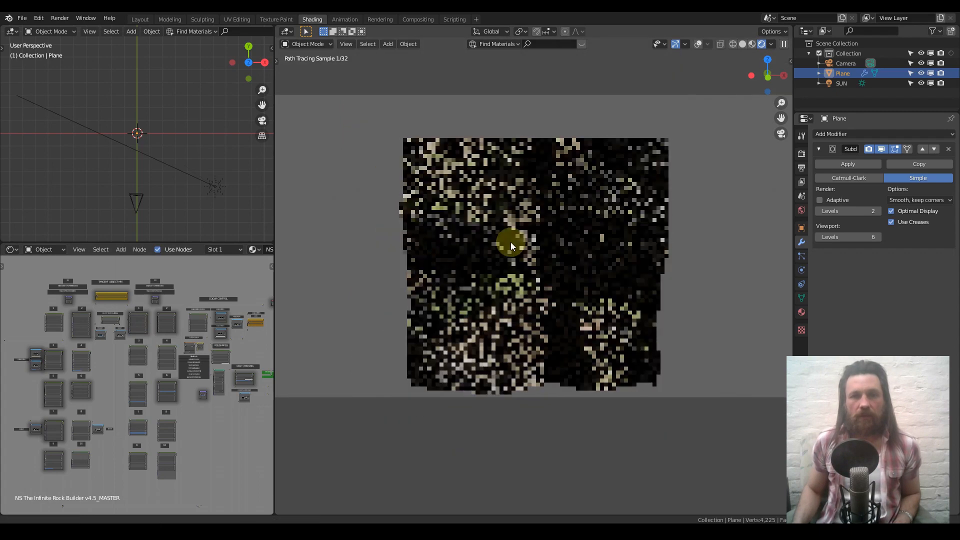
pyautogui.keyDown('shift'); pyautogui.moveTo(551, 244); pyautogui.dragTo(499, 262, button='middle'); pyautogui.keyUp('shift')
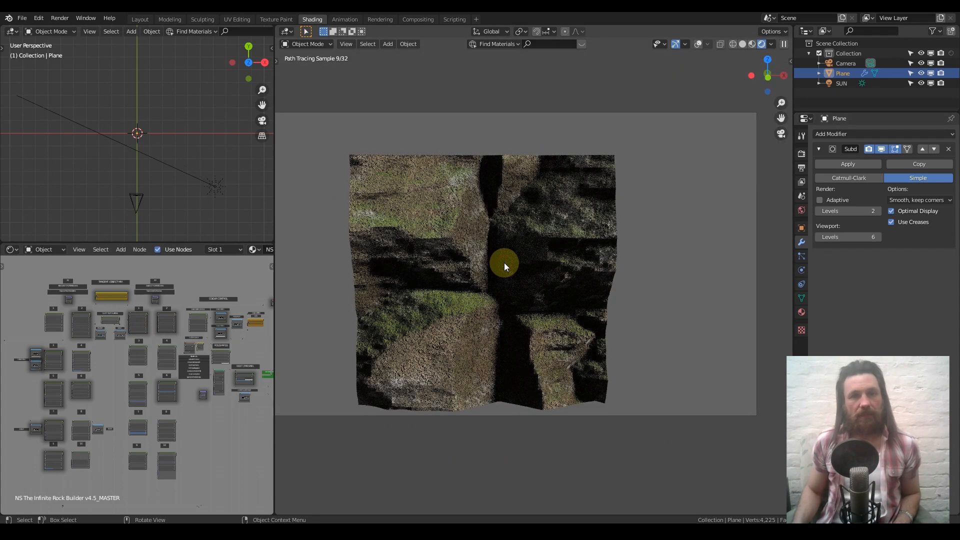
# - Delete the existing rock plane and add a new mesh plane in its place
pyautogui.press('x')
pyautogui.click(504, 262)
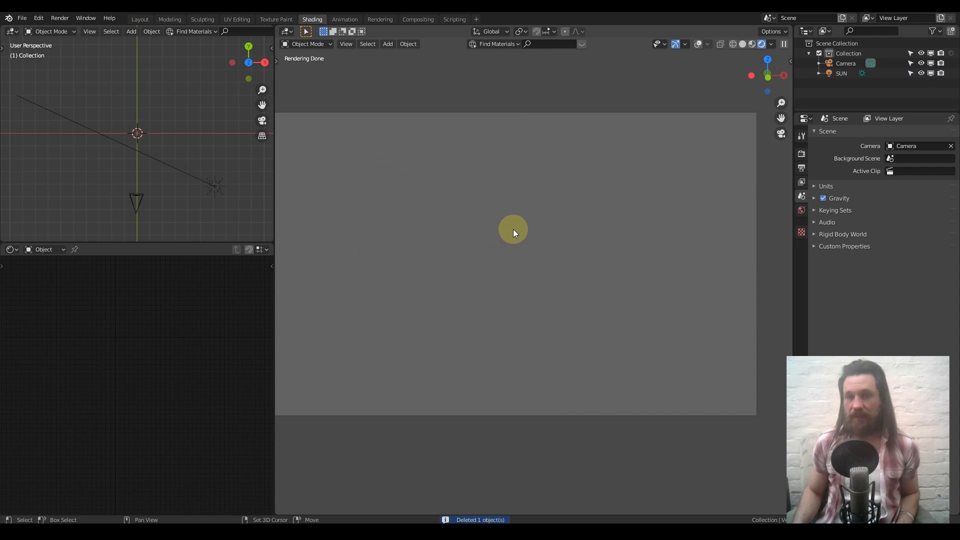
pyautogui.hotkey('shift', 'a')
pyautogui.moveTo(530, 229)
pyautogui.click(571, 229)
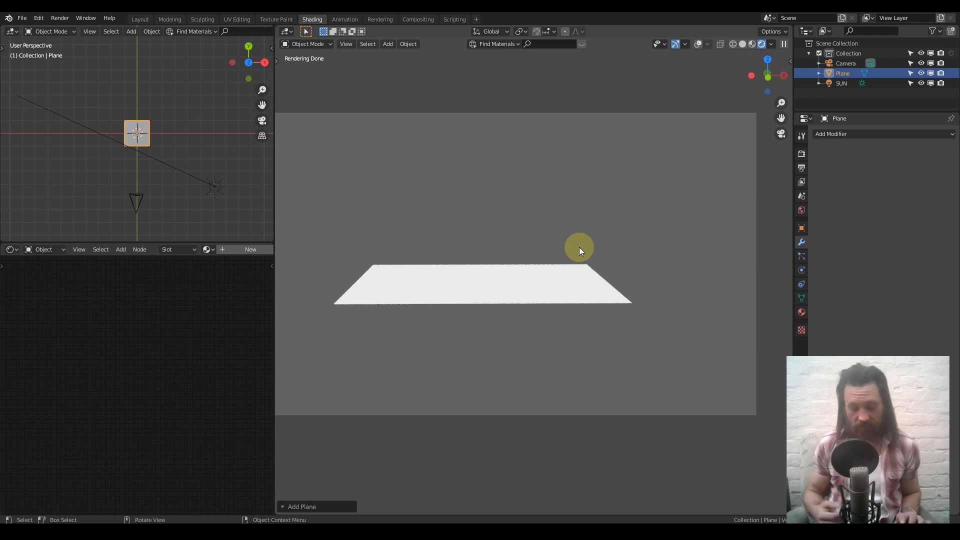
# - Rotate the new plane 90° around the global X axis so it faces the camera
pyautogui.write('rx')
pyautogui.write('90')
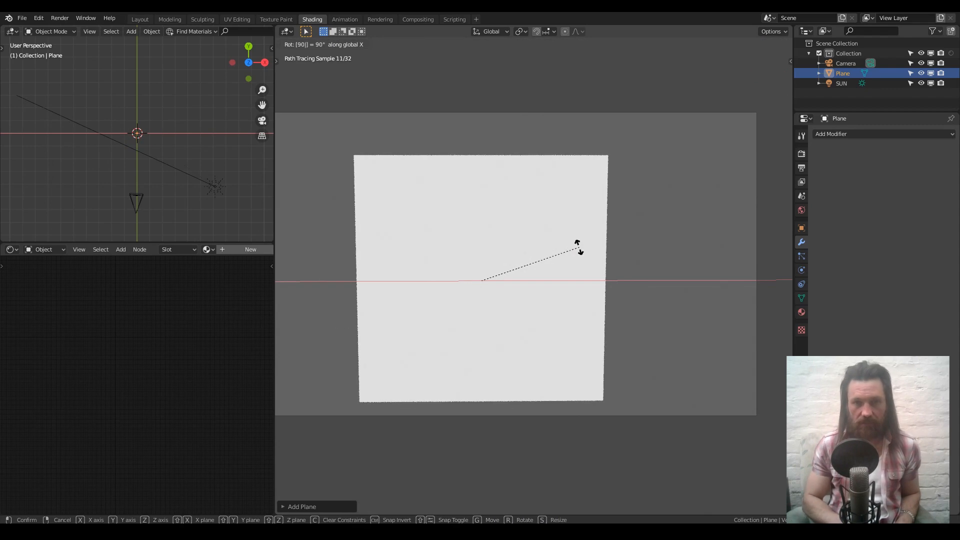
pyautogui.press('Return')
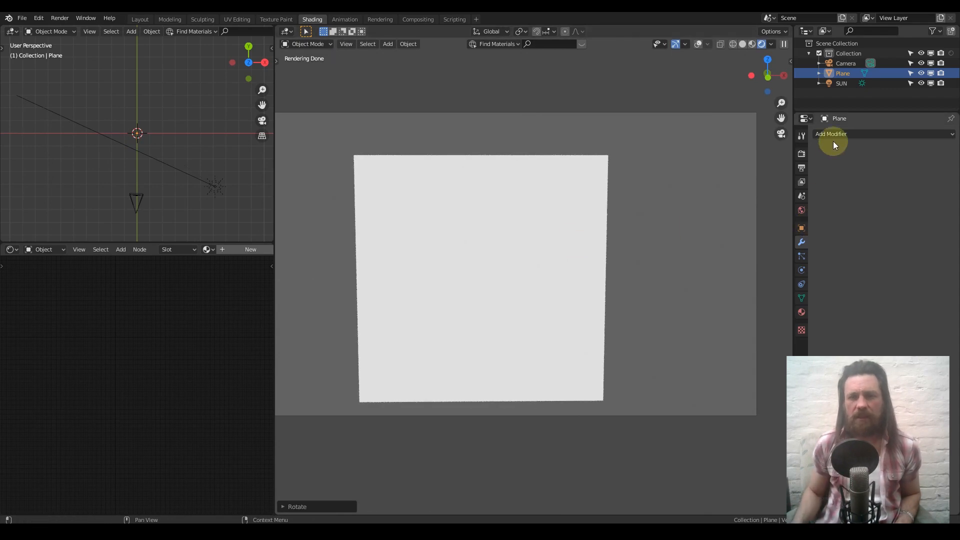
pyautogui.click(851, 135)
pyautogui.click(850, 134)
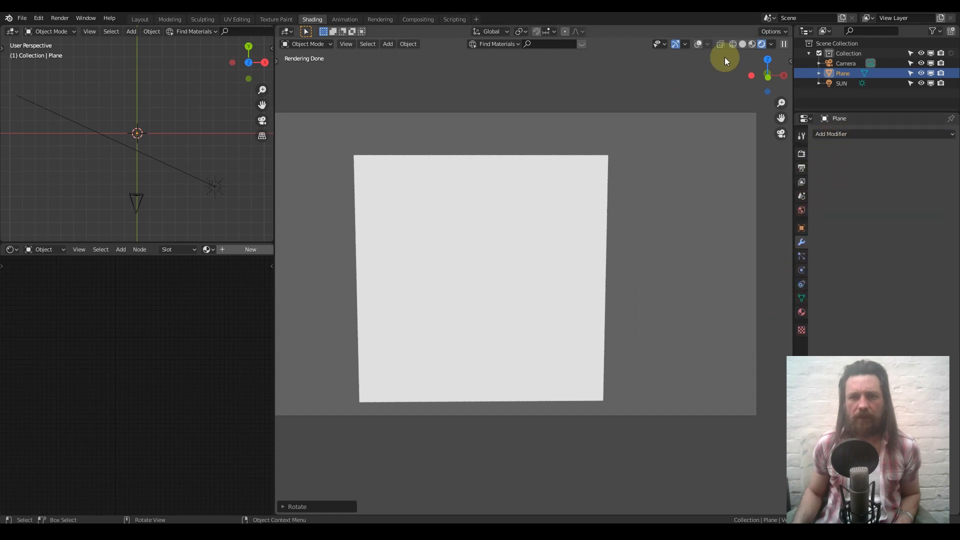
# - Switch to solid shading and subdivide the plane's mesh three times in Edit Mode, returning to Object Mode
pyautogui.click(743, 44)
pyautogui.press('Tab')
pyautogui.rightClick(515, 215)
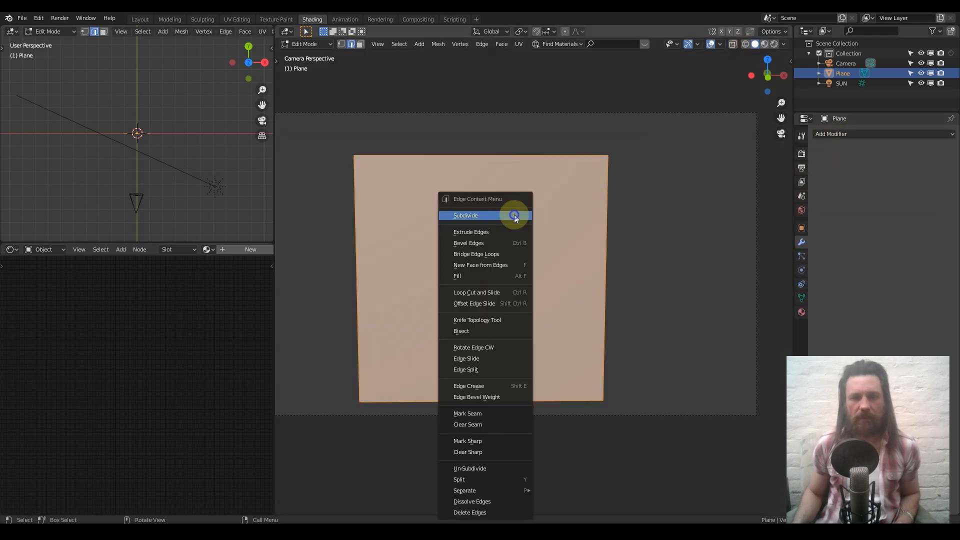
pyautogui.click(516, 215)
pyautogui.click(516, 215)
pyautogui.rightClick(515, 215)
pyautogui.click(516, 215)
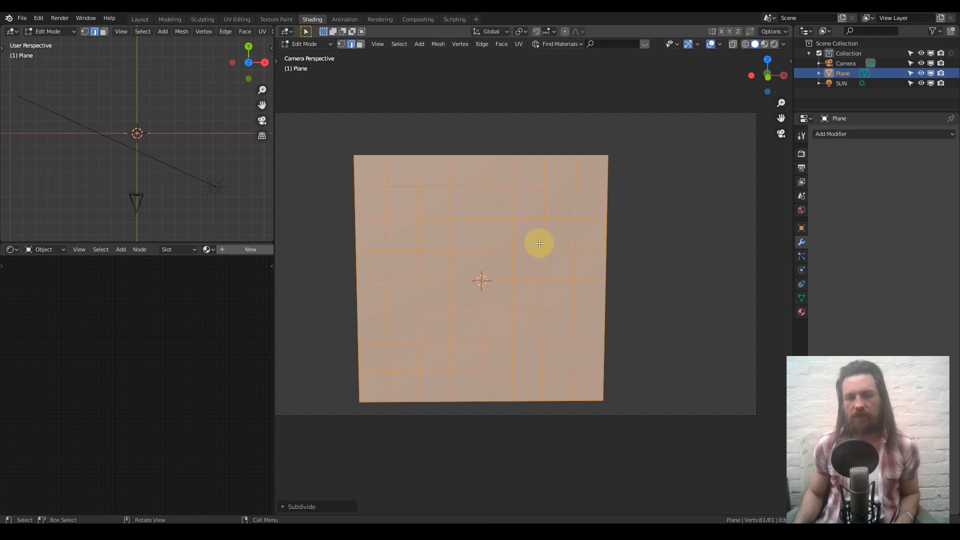
pyautogui.press('Tab')
# - Add a Subdivision Surface modifier to the plane and set its viewport levels to 6
pyautogui.click(858, 133)
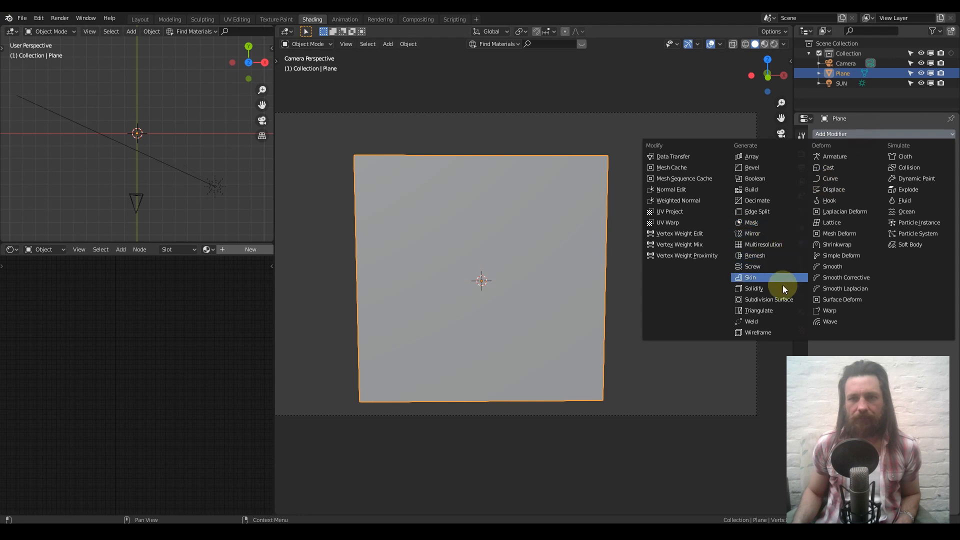
pyautogui.click(783, 298)
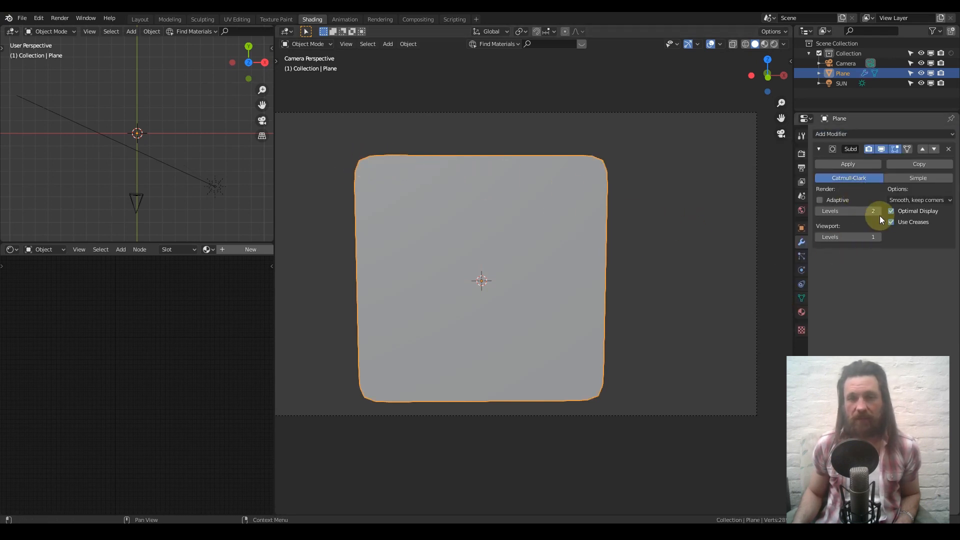
pyautogui.moveTo(840, 236); pyautogui.dragTo(851, 235)
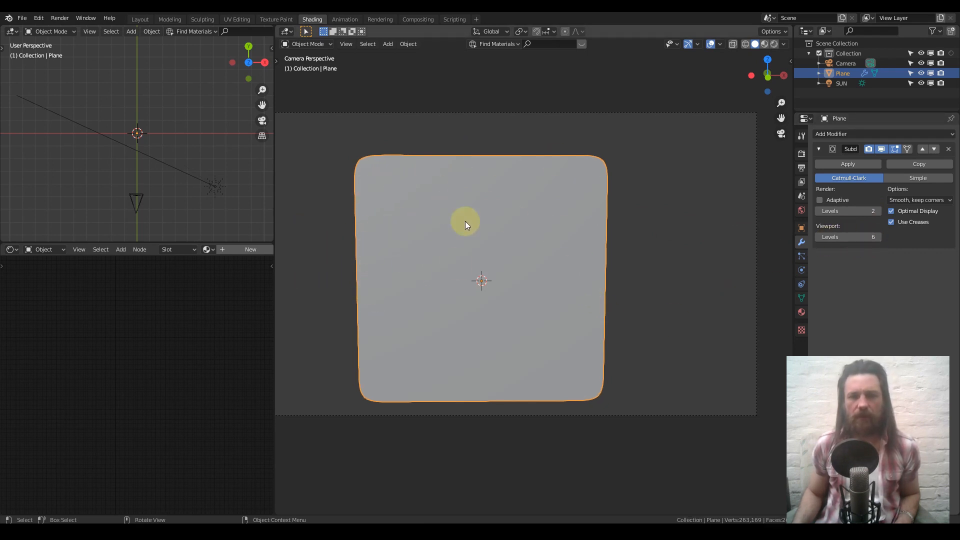
# - Show rendered shading and assign the material "NS The Infinite Rock Builder v4.5_MASTER" to the plane
pyautogui.click(774, 44)
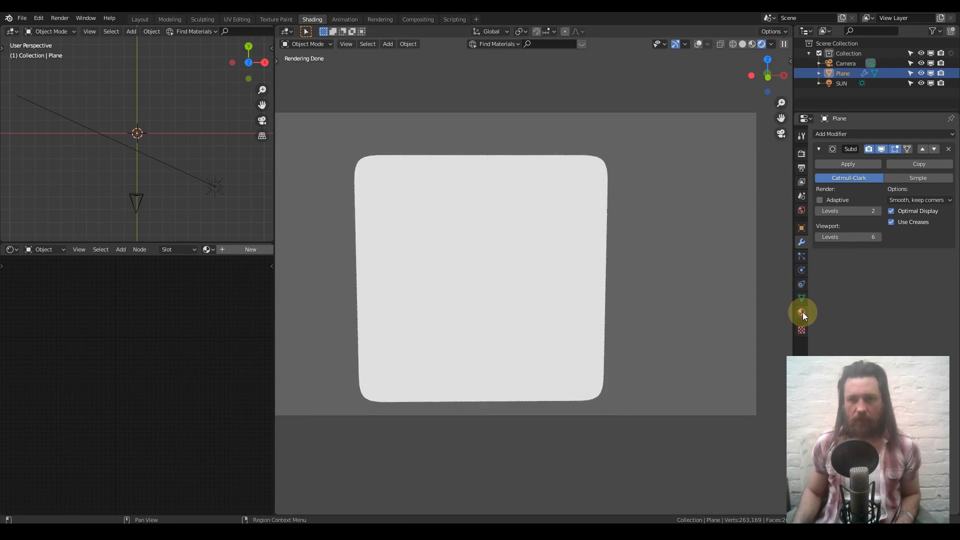
pyautogui.click(802, 312)
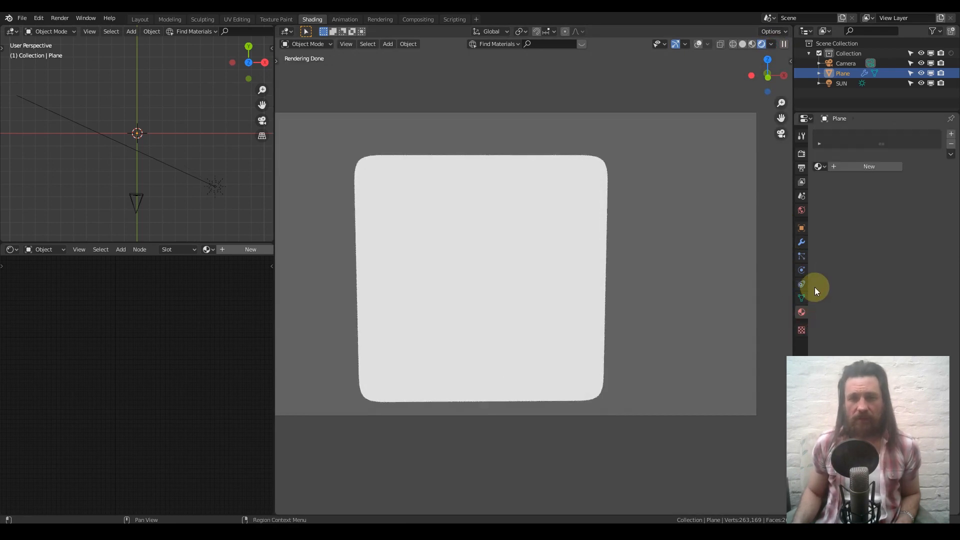
pyautogui.click(822, 172)
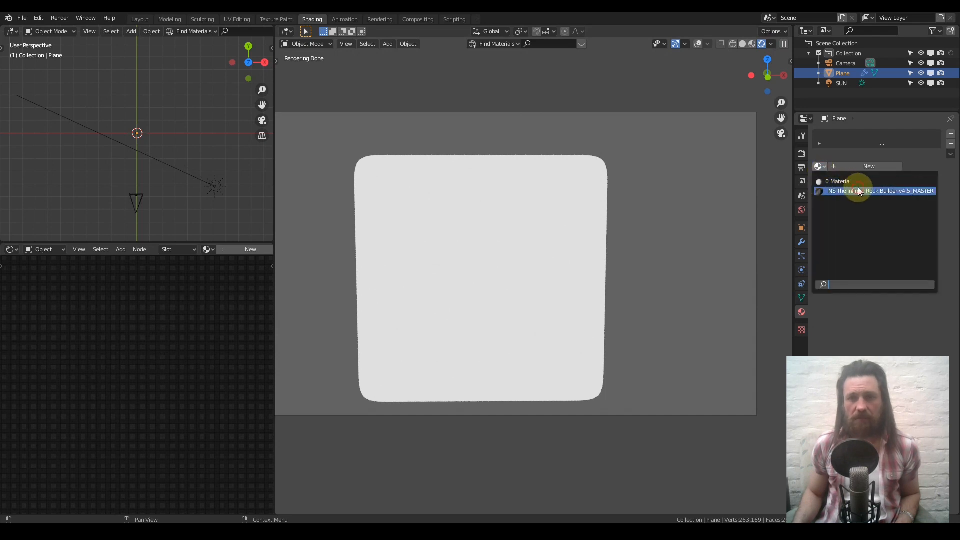
pyautogui.press('Return')
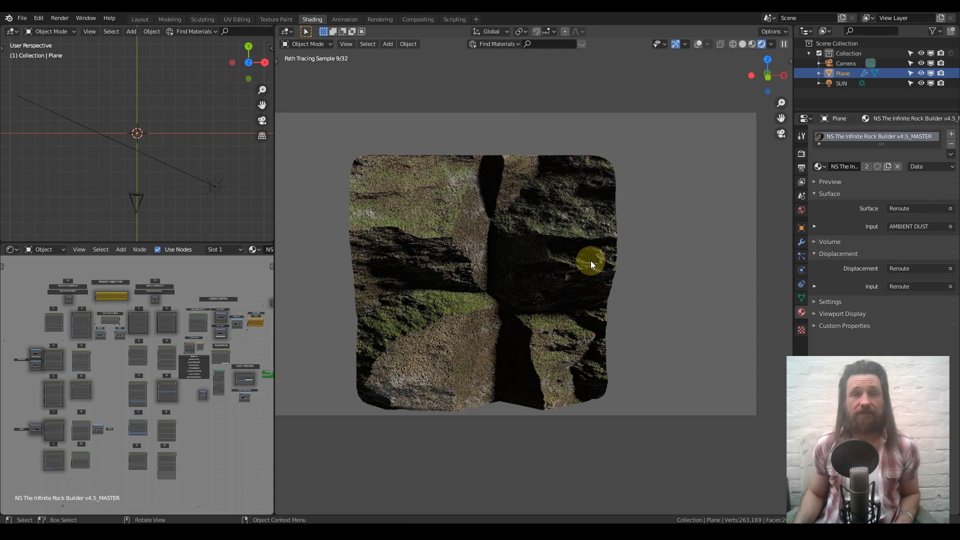
# - Scale the rock plane up to about twice its size
pyautogui.scroll(-3, 559, 257)
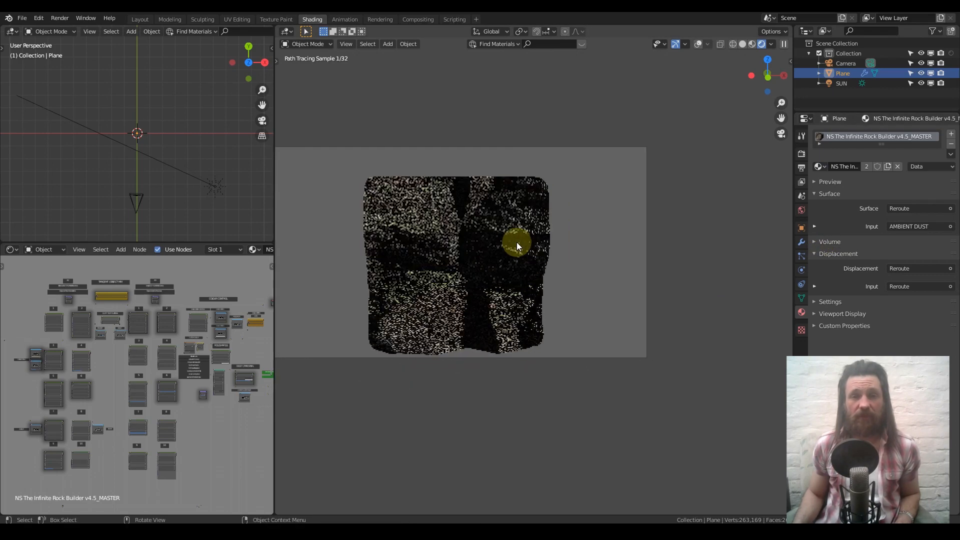
pyautogui.scroll(3, 513, 241)
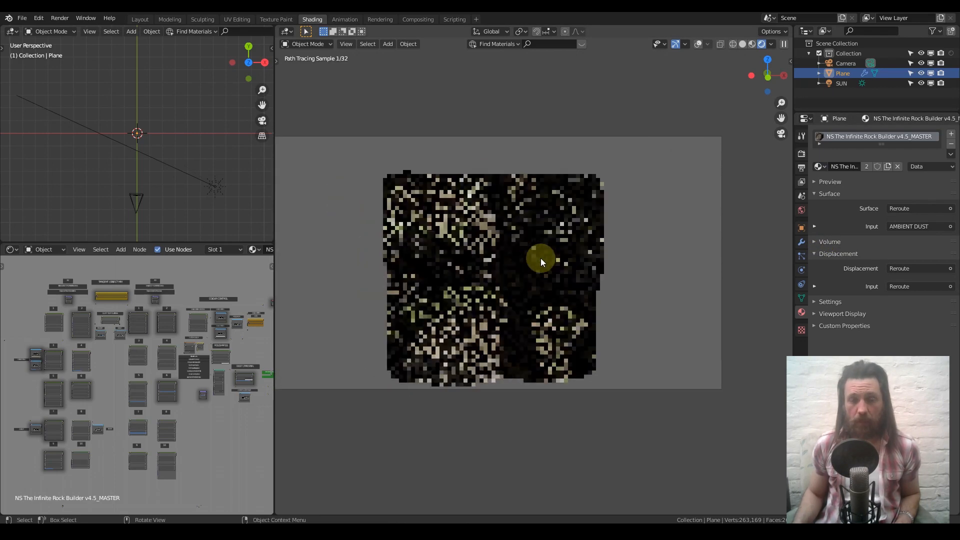
pyautogui.keyDown('shift'); pyautogui.moveTo(499, 245); pyautogui.dragTo(517, 238, button='middle'); pyautogui.keyUp('shift')
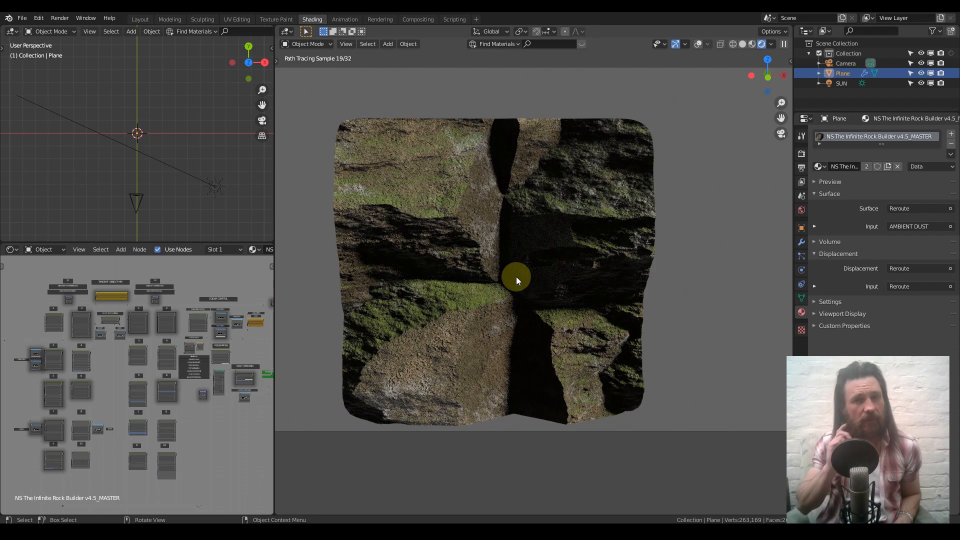
pyautogui.scroll(-3, 517, 277)
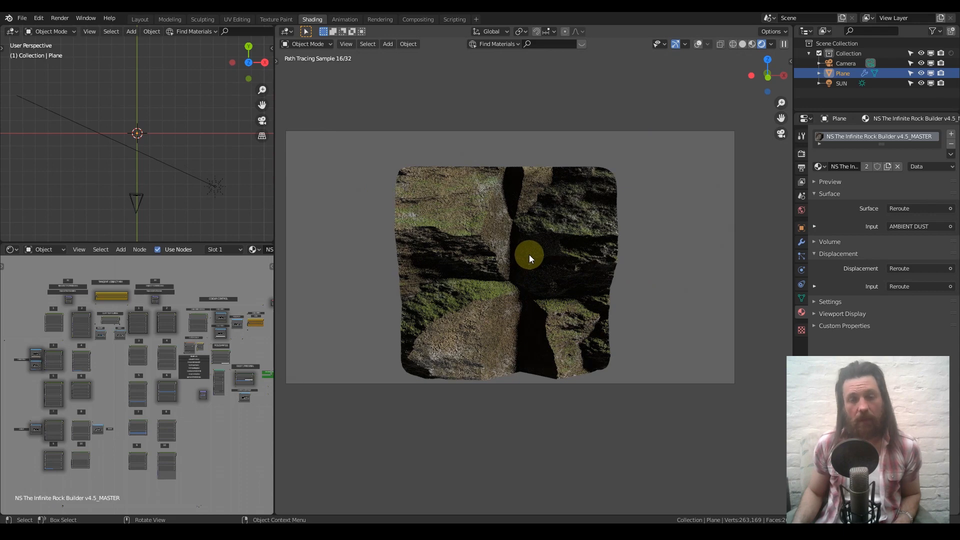
pyautogui.press('s')
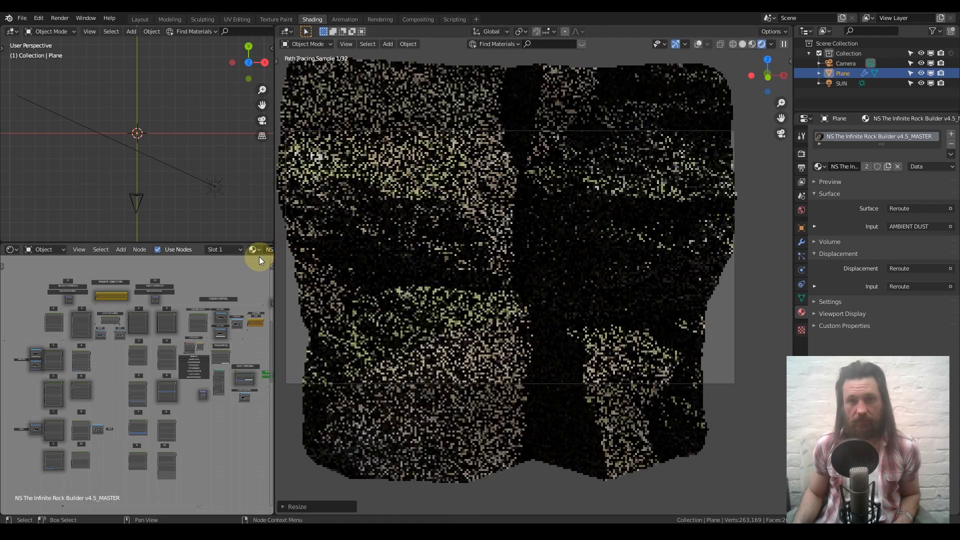
pyautogui.click(259, 256)
pyautogui.scroll(-1, 389, 245)
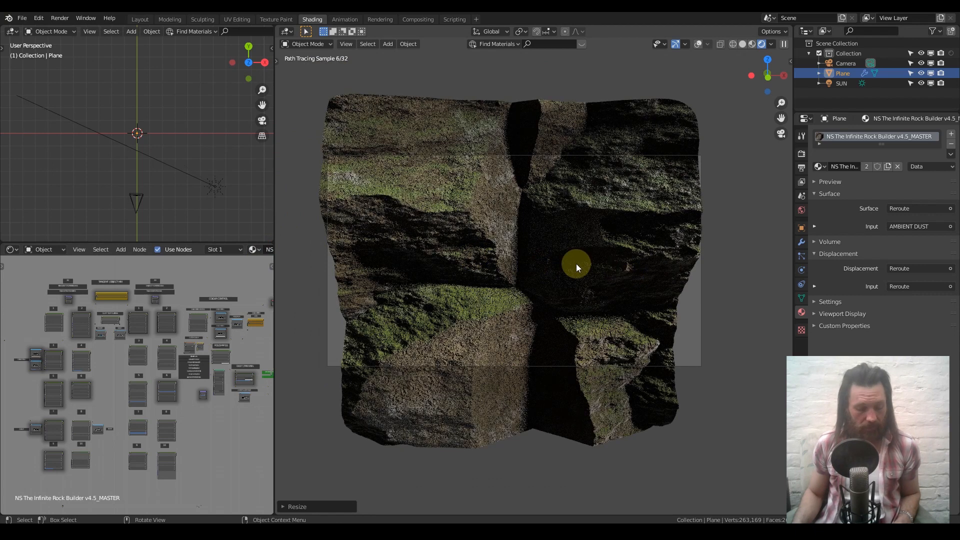
# - Apply the plane's scale to see its effect on the rock material
pyautogui.hotkey('ctrl', 'a')
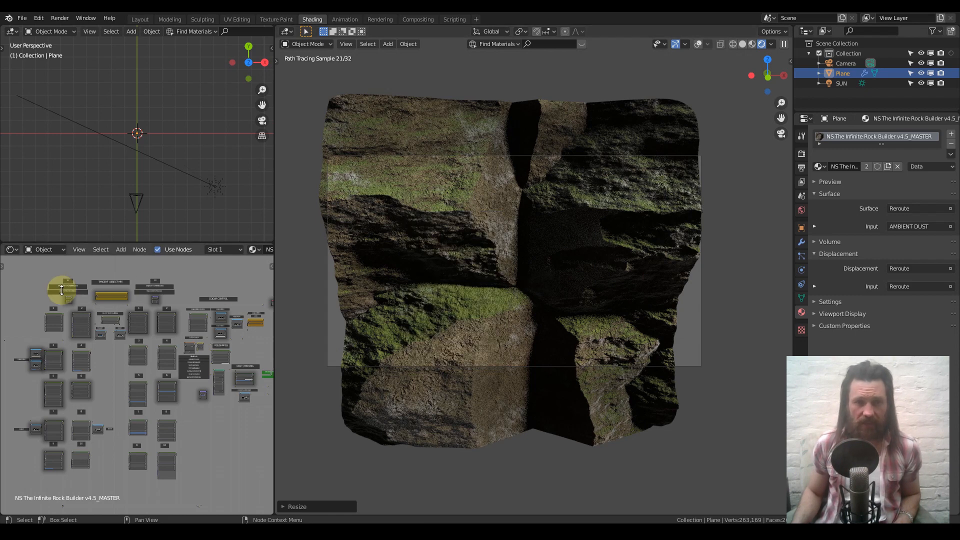
pyautogui.click(478, 228)
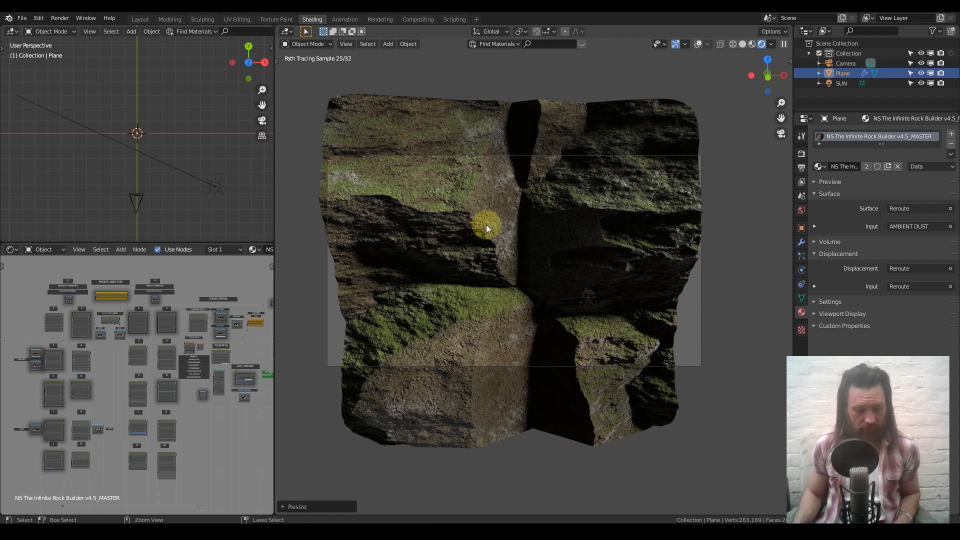
pyautogui.hotkey('ctrl', 'a')
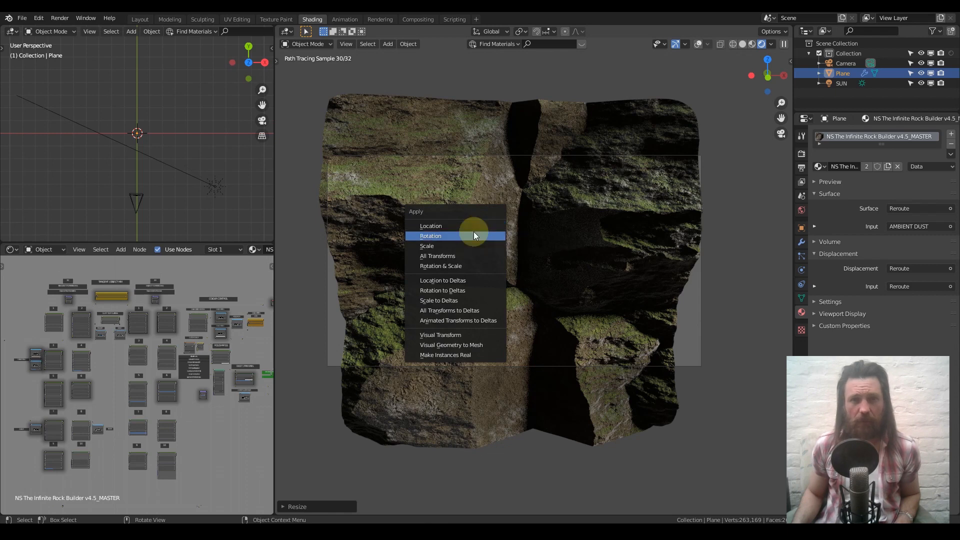
pyautogui.click(442, 248)
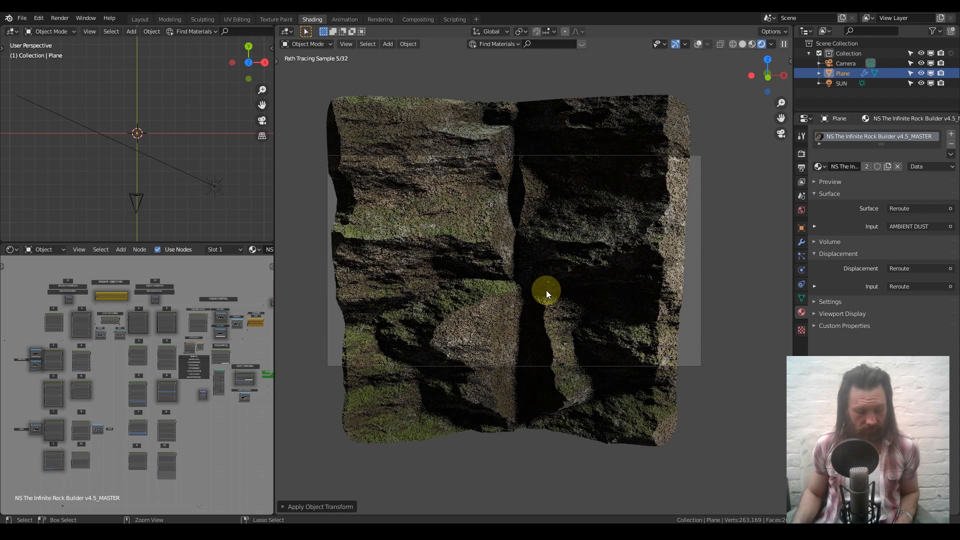
# - Undo the applied scale and the plane's resizing
pyautogui.hotkey('ctrl', 'z')
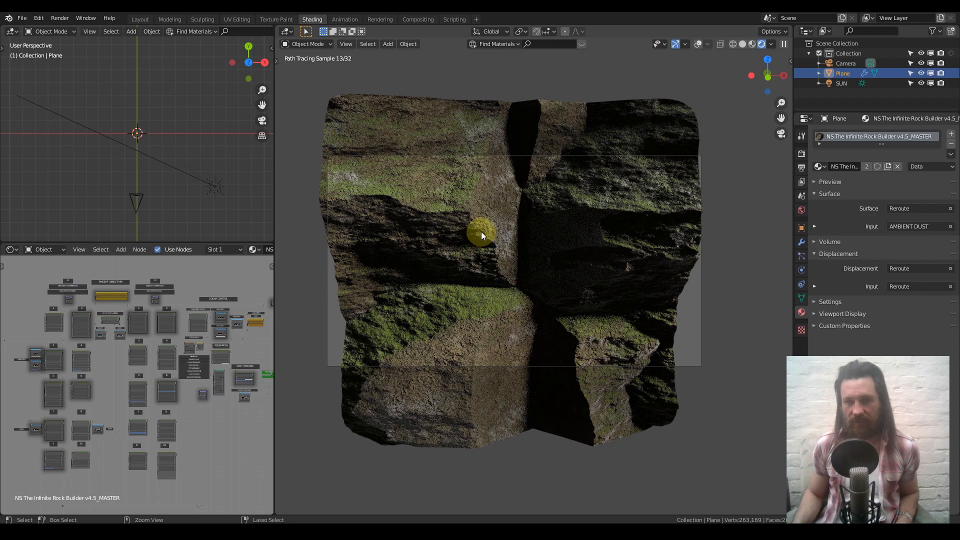
pyautogui.press('KP_0')
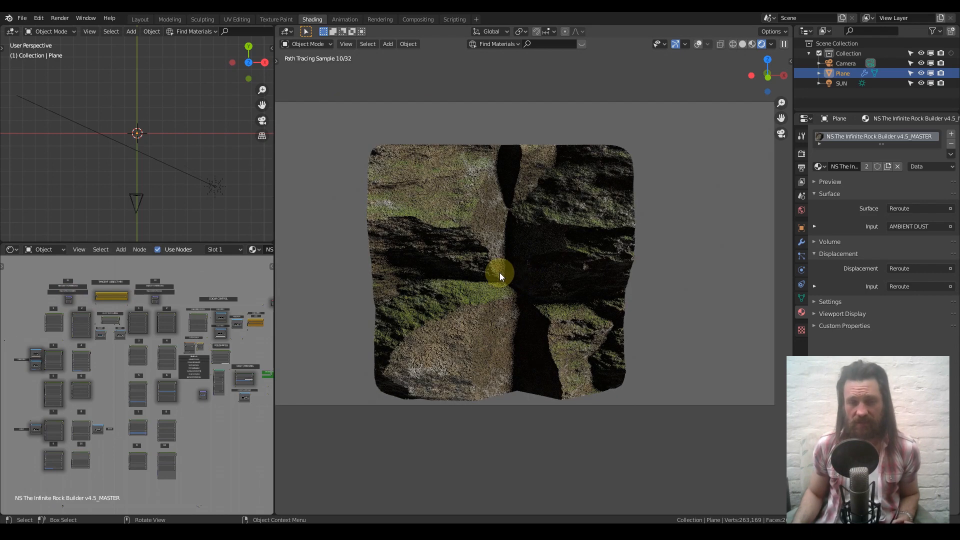
pyautogui.scroll(4, 497, 272)
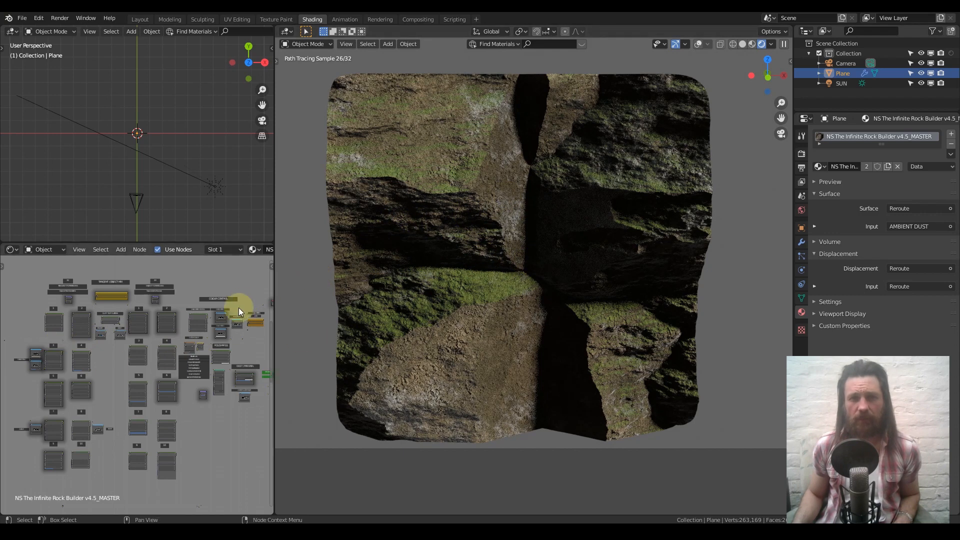
# - Examine the Tangent Formations and Object Formations sections and their displacement notes in the material's node tree
pyautogui.scroll(5, 120, 345)
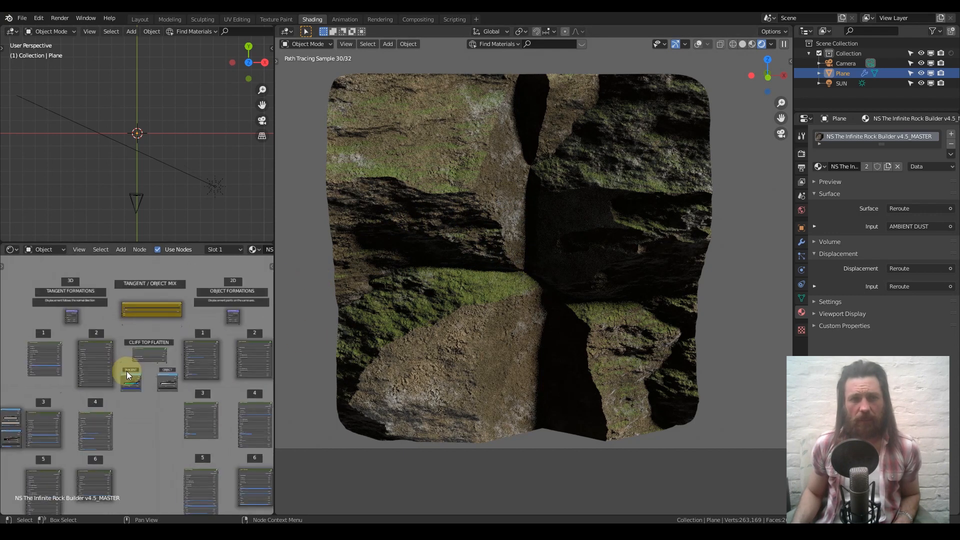
pyautogui.moveTo(98, 340); pyautogui.dragTo(137, 371, button='middle')
pyautogui.scroll(5, 124, 349)
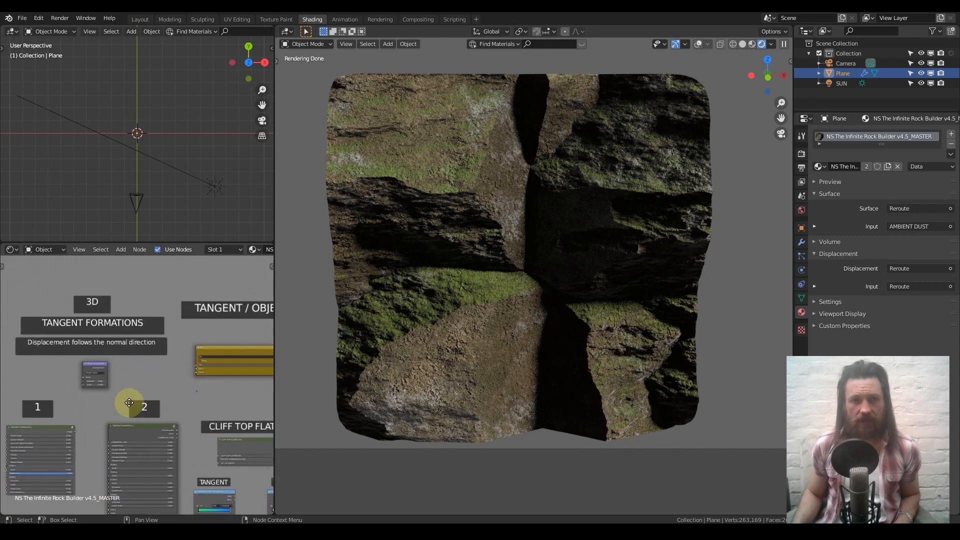
pyautogui.moveTo(241, 356); pyautogui.dragTo(170, 324, button='middle')
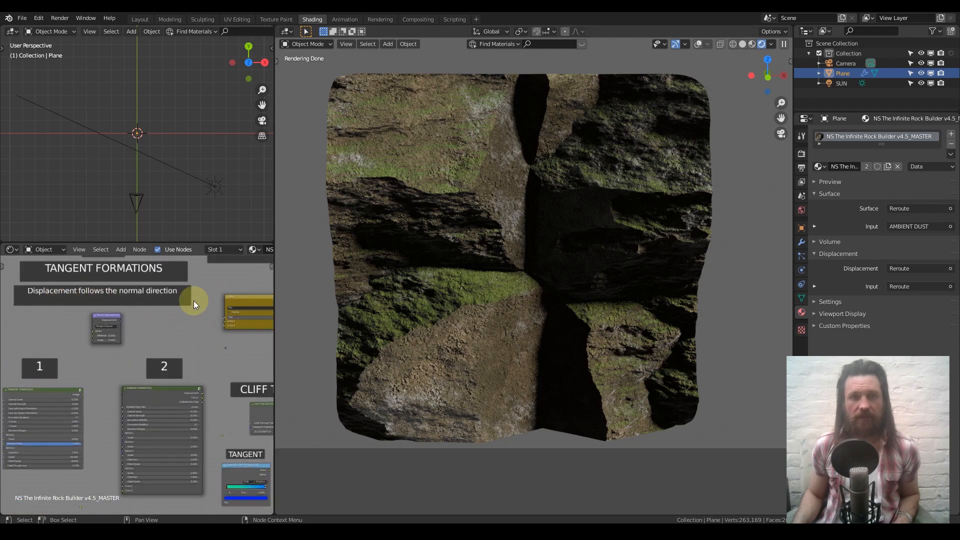
pyautogui.moveTo(209, 301); pyautogui.dragTo(148, 307, button='middle')
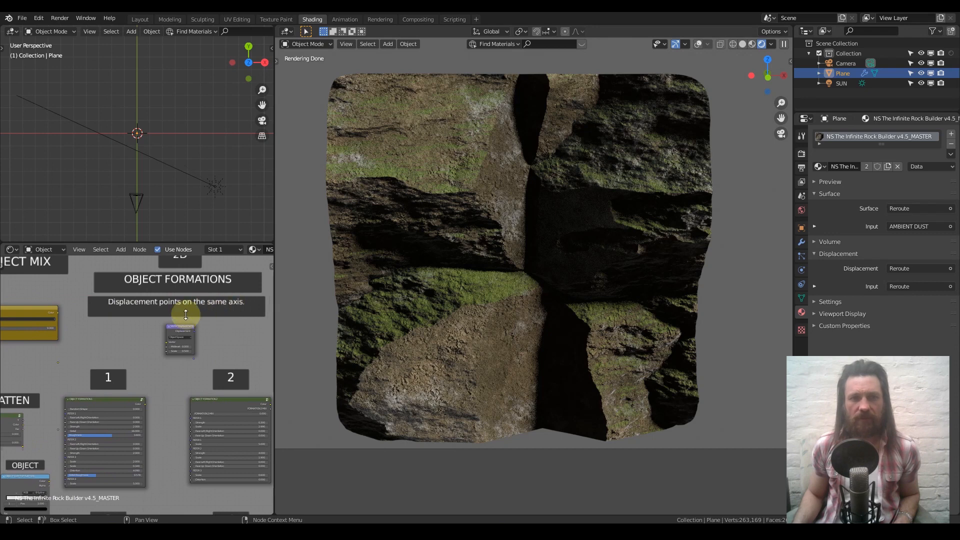
pyautogui.scroll(-5, 150, 320)
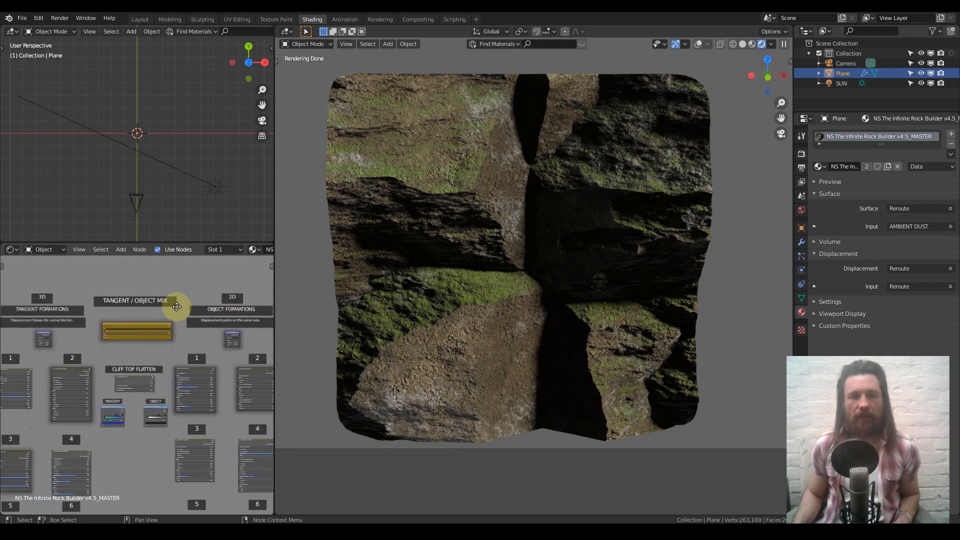
# - Extrude one vertical side edge of the plane three times in top view to form a curved wall, the last segment about 0.8 m long
pyautogui.click(743, 44)
pyautogui.moveTo(625, 219); pyautogui.dragTo(451, 269, button='middle')
pyautogui.press('Tab')
pyautogui.scroll(2, 450, 215)
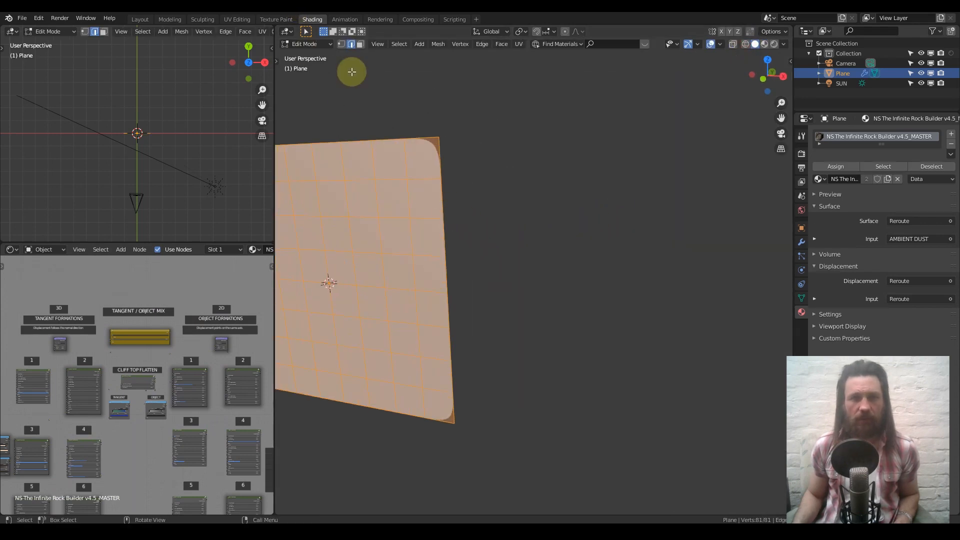
pyautogui.keyDown('alt'); pyautogui.click(436, 163); pyautogui.keyUp('alt')
pyautogui.scroll(-4, 404, 221)
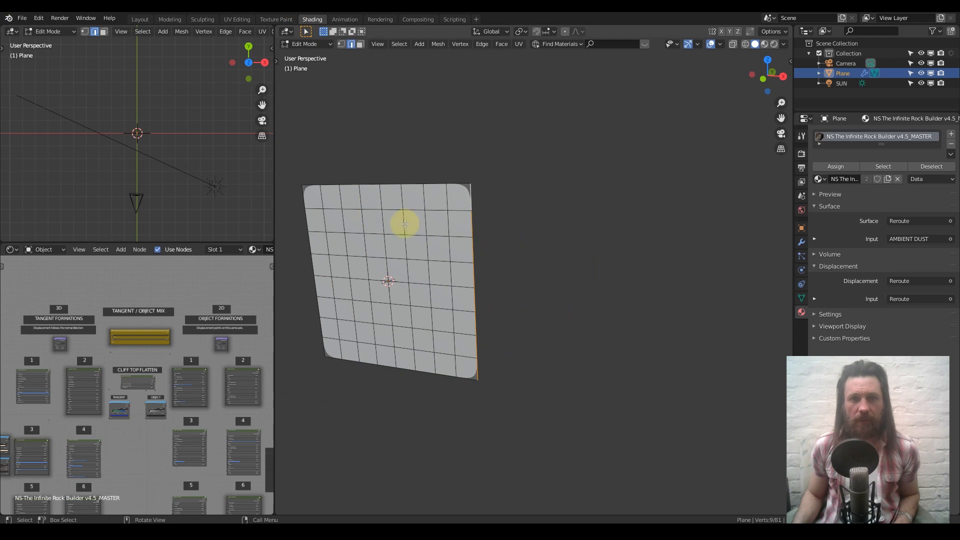
pyautogui.press('KP_7')
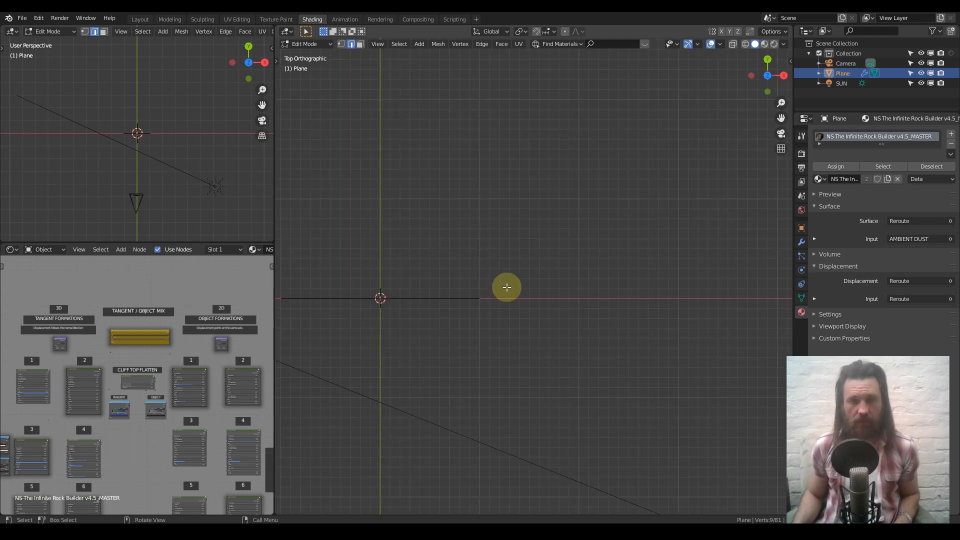
pyautogui.press('e')
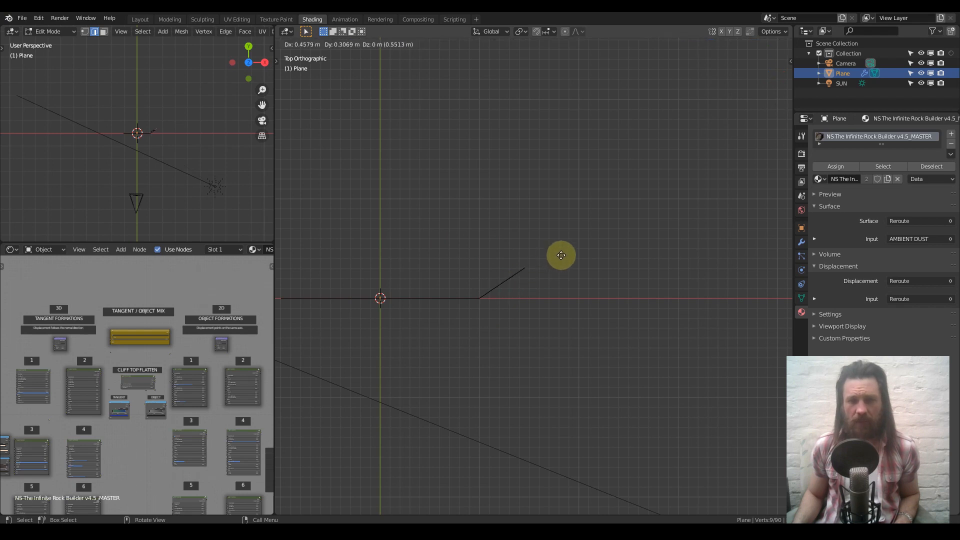
pyautogui.click(612, 229)
pyautogui.press('e')
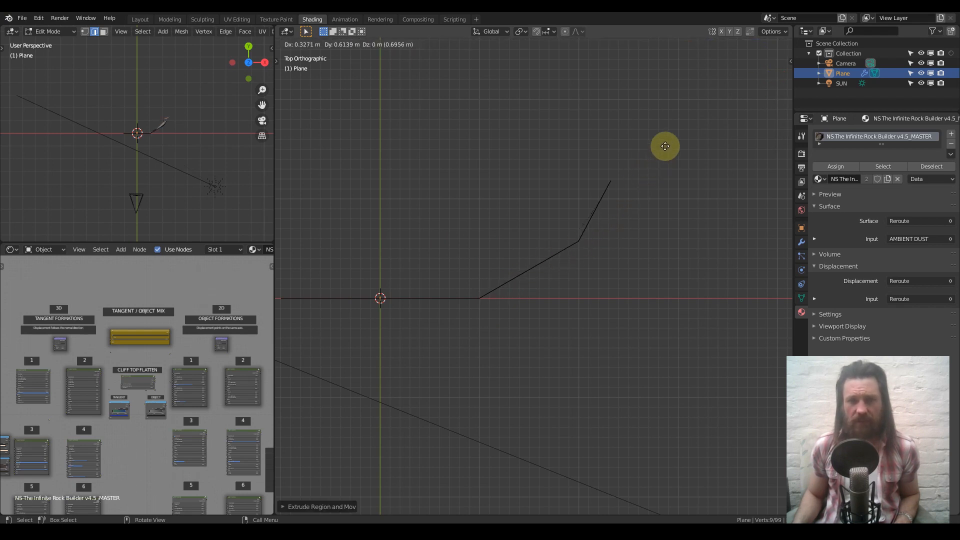
pyautogui.click(671, 130)
pyautogui.press('e')
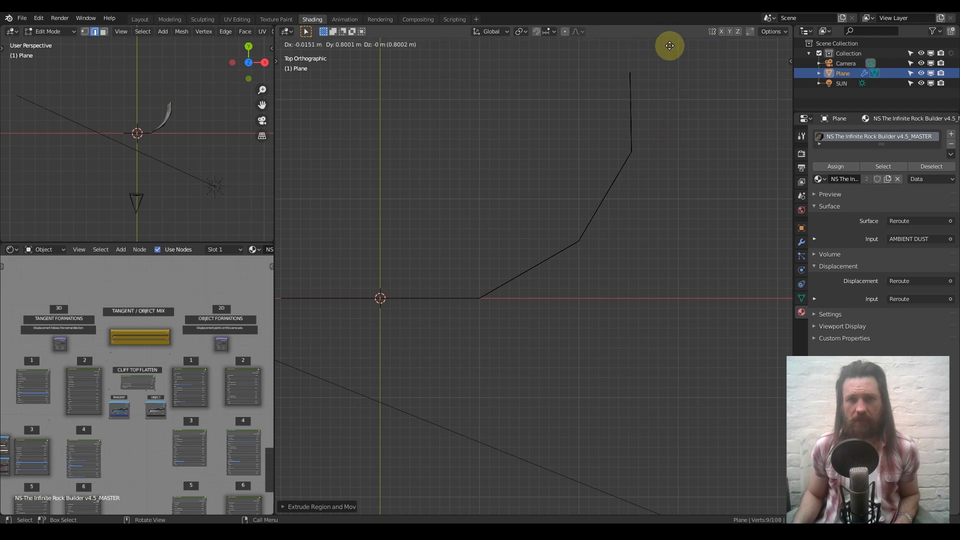
pyautogui.click(669, 45)
# - Add four evenly spaced vertical loop cuts to each of the first two extruded sections
pyautogui.moveTo(634, 286); pyautogui.dragTo(601, 173, button='middle')
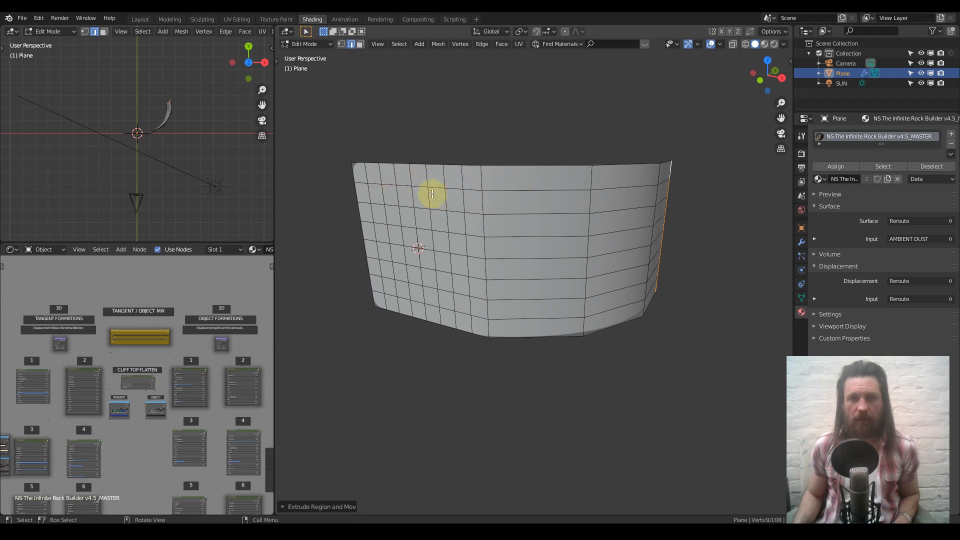
pyautogui.hotkey('ctrl', 'r')
pyautogui.scroll(3, 527, 192)
pyautogui.click(527, 192)
pyautogui.rightClick(526, 196)
pyautogui.moveTo(526, 196); pyautogui.dragTo(617, 183, button='middle')
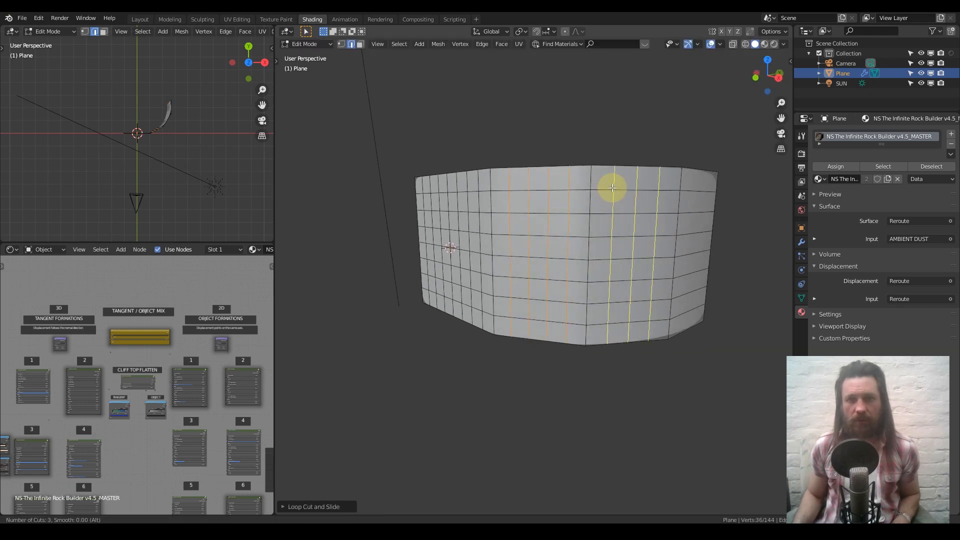
pyautogui.click(613, 188)
# - Add four evenly spaced vertical loop cuts to the last extruded section and return to Object Mode
pyautogui.moveTo(611, 188); pyautogui.dragTo(681, 205, button='middle')
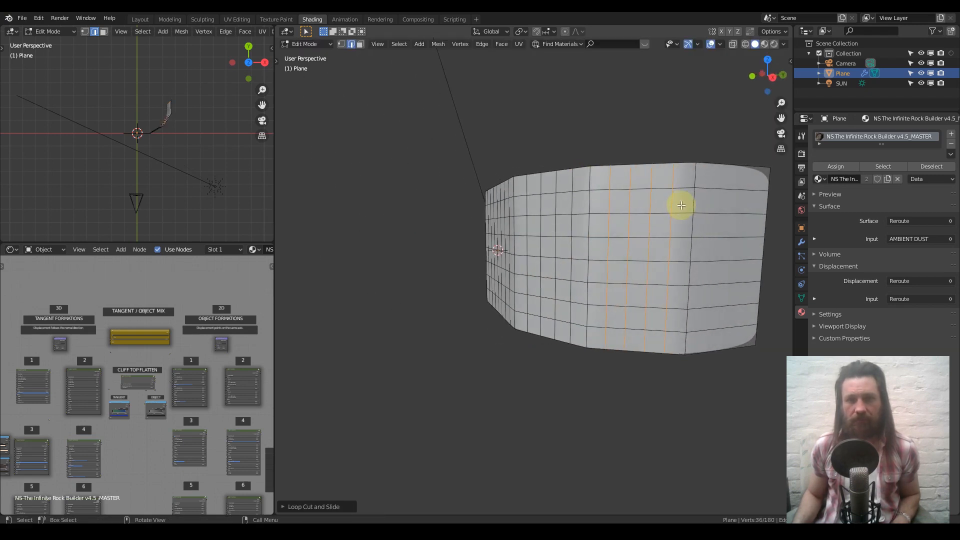
pyautogui.hotkey('ctrl', 'r')
pyautogui.scroll(2, 701, 194)
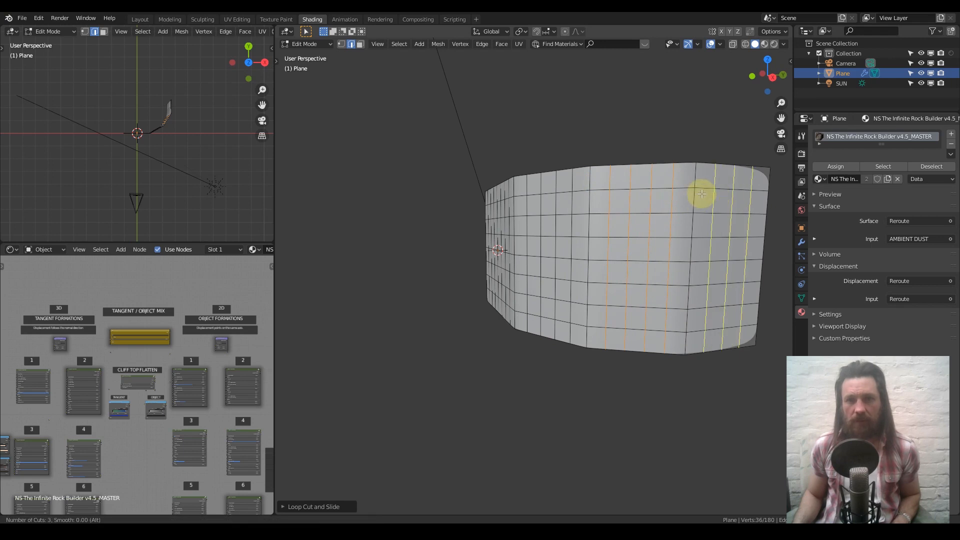
pyautogui.scroll(1, 702, 193)
pyautogui.click(702, 194)
pyautogui.rightClick(677, 212)
pyautogui.moveTo(681, 212); pyautogui.dragTo(739, 212, button='middle')
pyautogui.press('Tab')
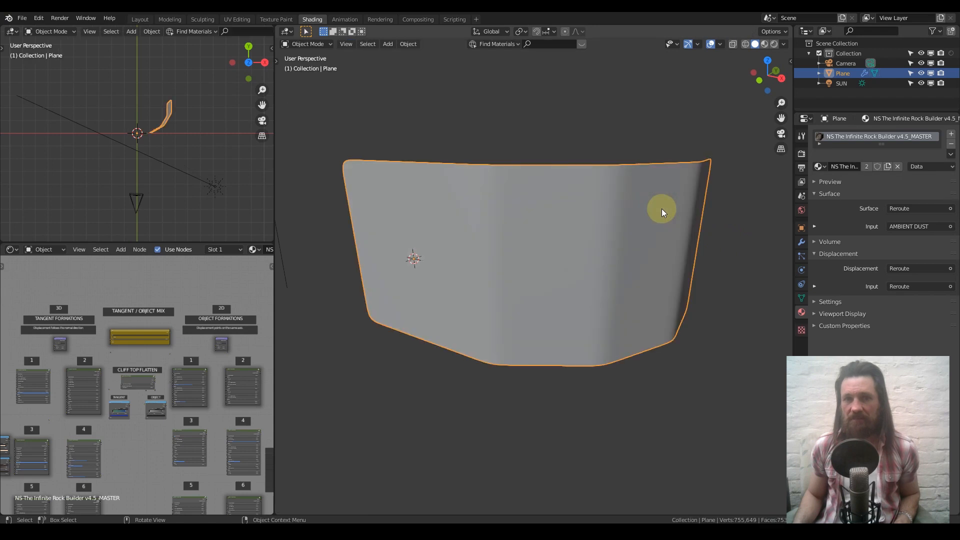
# - Show rendered shading and examine the curved wall's rock displacement from above and from the front
pyautogui.scroll(-3, 661, 208)
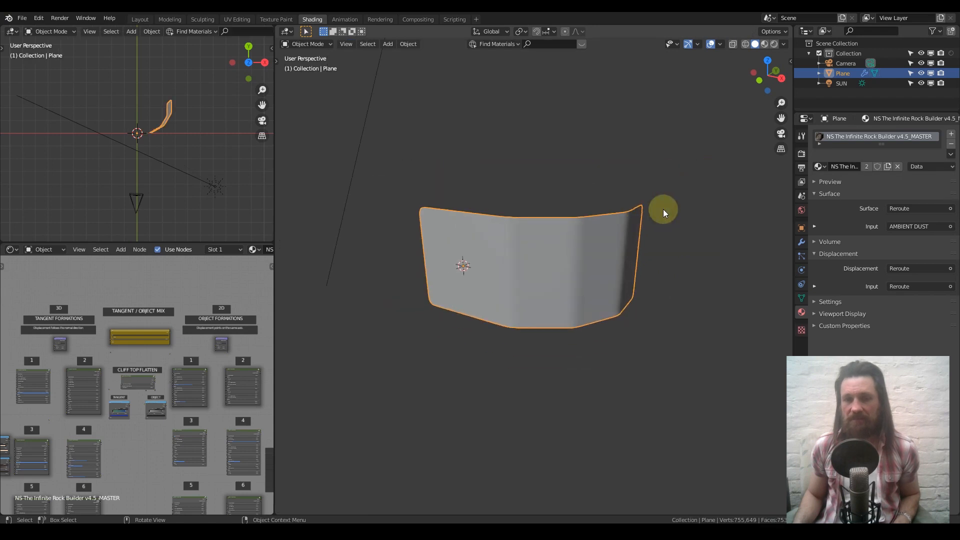
pyautogui.click(774, 45)
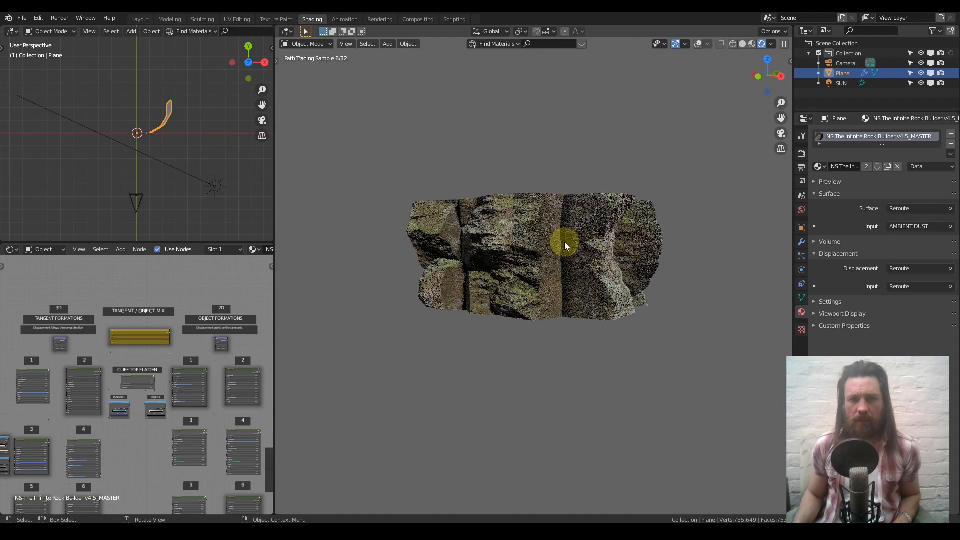
pyautogui.moveTo(565, 242); pyautogui.dragTo(578, 294, button='middle')
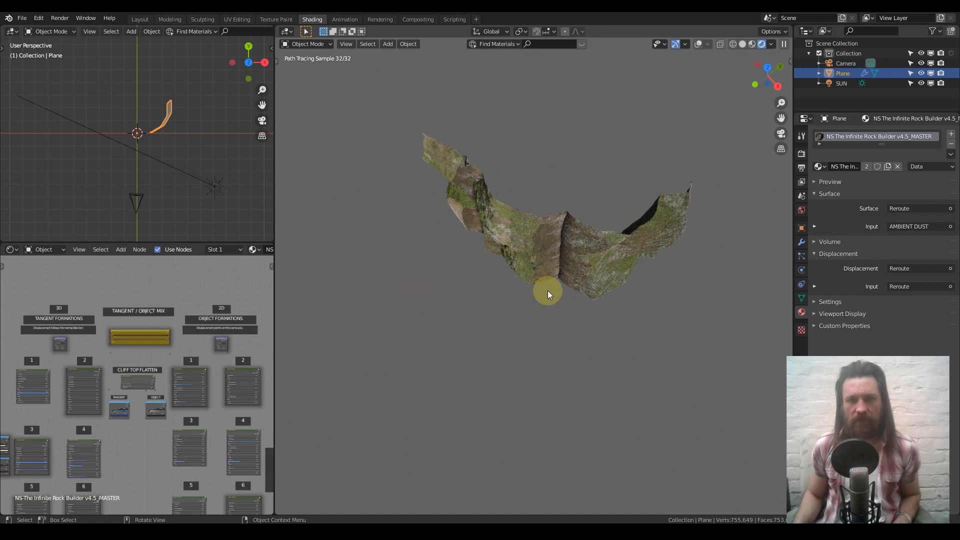
pyautogui.moveTo(656, 232); pyautogui.dragTo(623, 246, button='middle')
pyautogui.scroll(4, 603, 258)
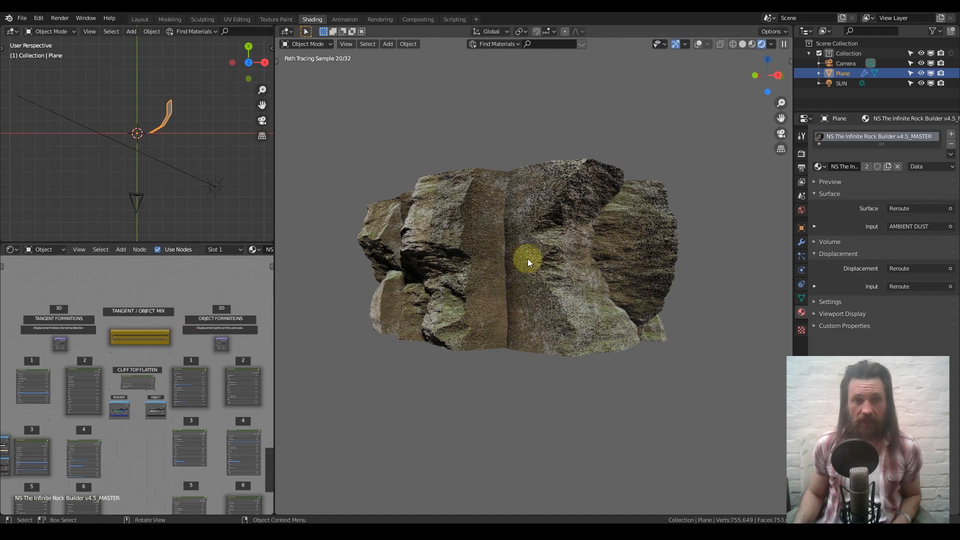
# - Set the Tangent / Object Mix node's factor to its maximum so only the object formations drive the displacement
pyautogui.moveTo(236, 326); pyautogui.dragTo(221, 321, button='middle')
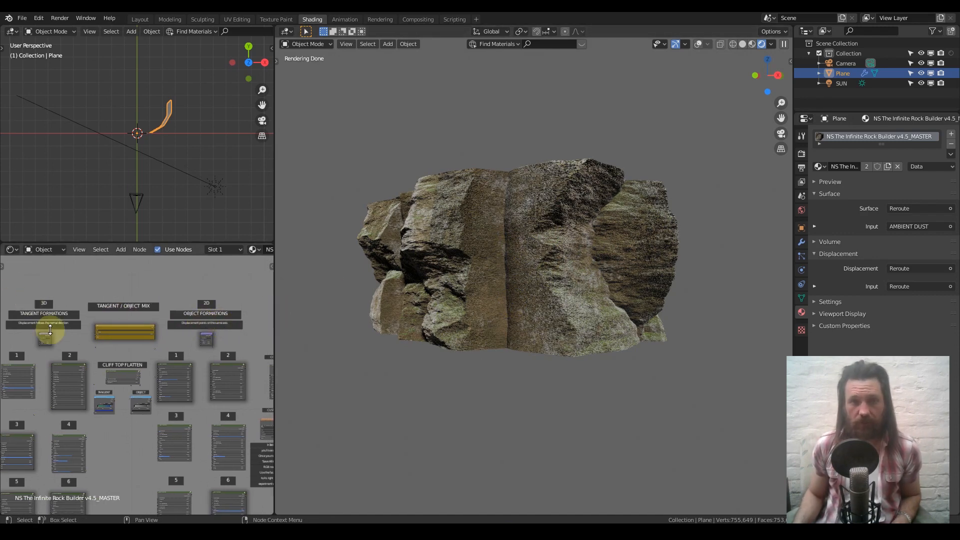
pyautogui.scroll(2, 72, 335)
pyautogui.moveTo(66, 311); pyautogui.dragTo(27, 319, button='middle')
pyautogui.scroll(7, 125, 308)
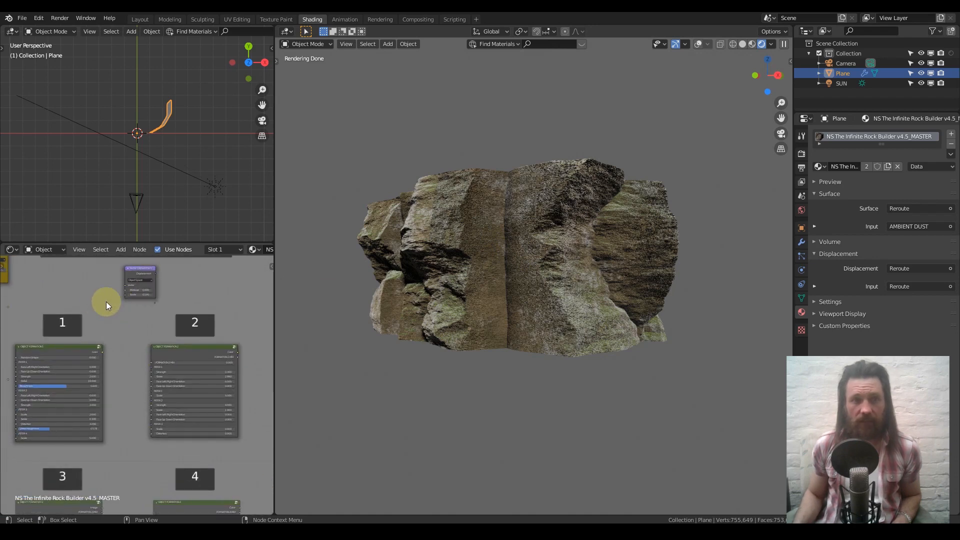
pyautogui.moveTo(81, 299); pyautogui.dragTo(211, 322, button='middle')
pyautogui.moveTo(129, 319); pyautogui.dragTo(145, 352, button='middle')
pyautogui.scroll(-1, 161, 339)
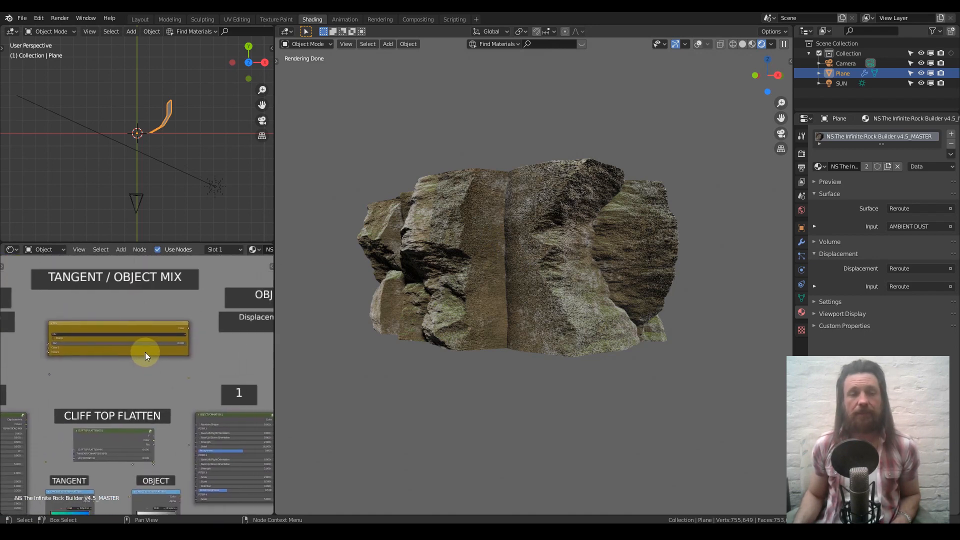
pyautogui.click(58, 343)
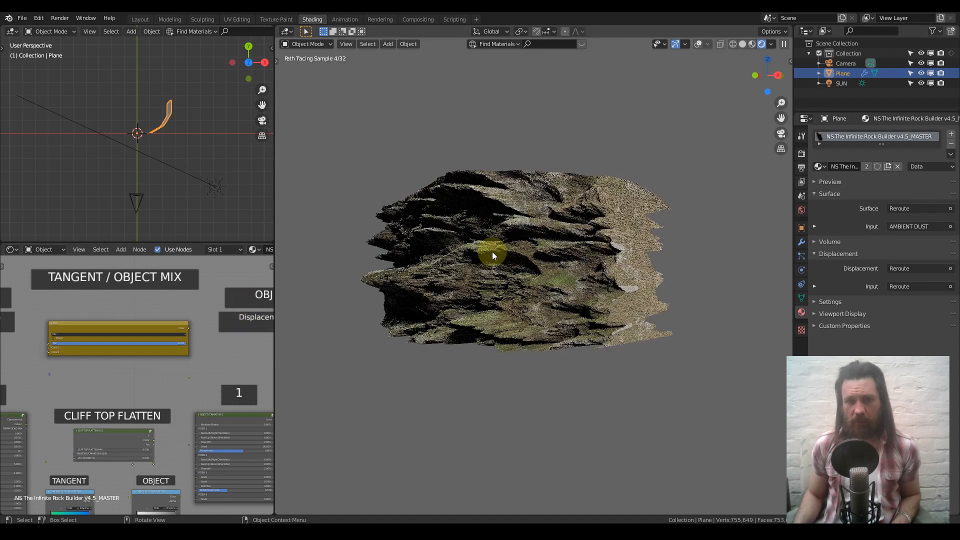
# - Examine the object-formation displacement on the curved wall close up, from the front and from above
pyautogui.moveTo(424, 285)
pyautogui.mouseDown(button='middle')
pyautogui.moveTo(527, 251)
pyautogui.moveTo(610, 279)
pyautogui.moveTo(454, 295)
pyautogui.moveTo(507, 257)
pyautogui.moveTo(476, 301)
pyautogui.moveTo(447, 221)
pyautogui.moveTo(465, 269)
pyautogui.mouseUp(button='middle')
pyautogui.moveTo(497, 217)
pyautogui.mouseDown(button='middle')
pyautogui.moveTo(475, 218)
pyautogui.moveTo(560, 217)
pyautogui.moveTo(492, 241)
pyautogui.mouseUp(button='middle')
pyautogui.scroll(5, 567, 253)
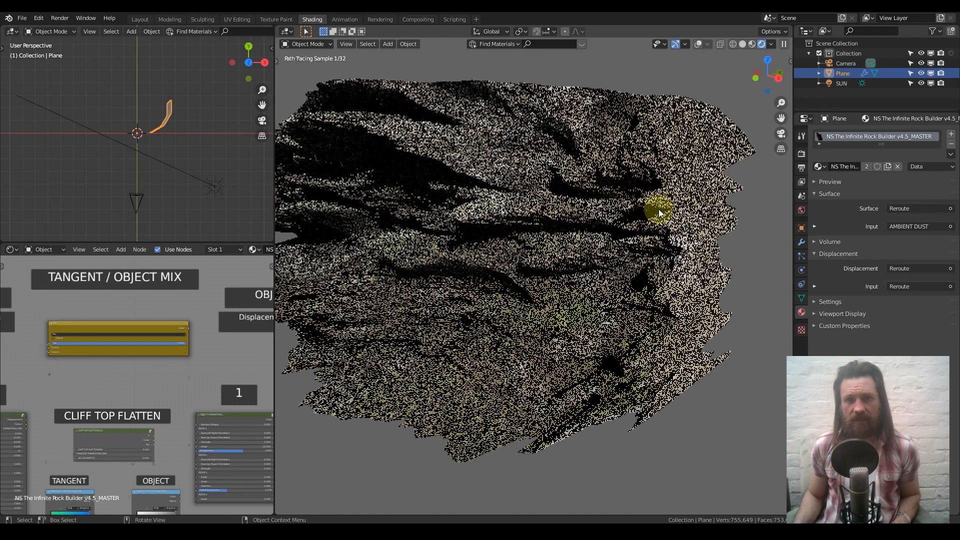
pyautogui.moveTo(265, 332); pyautogui.dragTo(122, 336, button='middle')
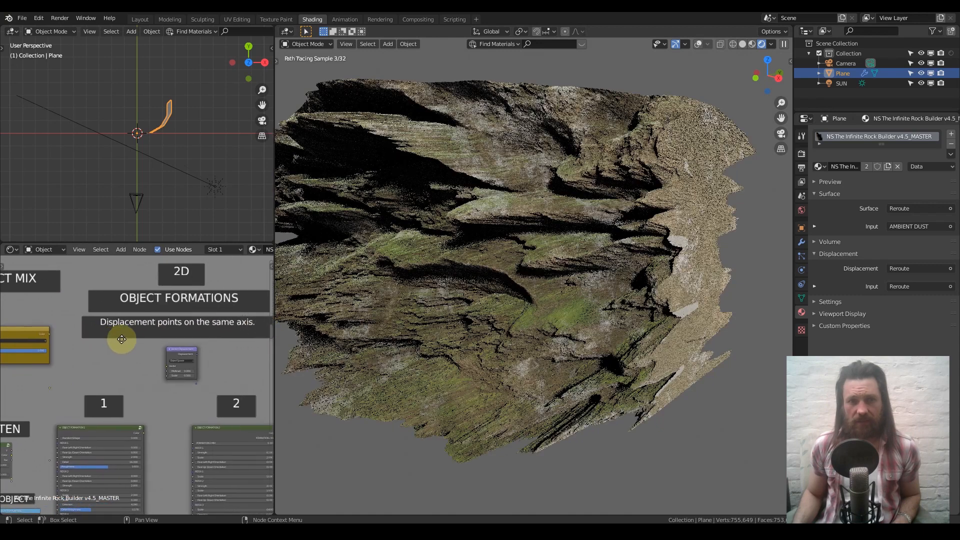
pyautogui.moveTo(487, 249)
pyautogui.mouseDown(button='middle')
pyautogui.moveTo(480, 258)
pyautogui.moveTo(606, 232)
pyautogui.moveTo(578, 247)
pyautogui.moveTo(499, 244)
pyautogui.moveTo(521, 306)
pyautogui.moveTo(510, 268)
pyautogui.moveTo(407, 274)
pyautogui.moveTo(395, 301)
pyautogui.moveTo(418, 314)
pyautogui.moveTo(417, 305)
pyautogui.mouseUp(button='middle')
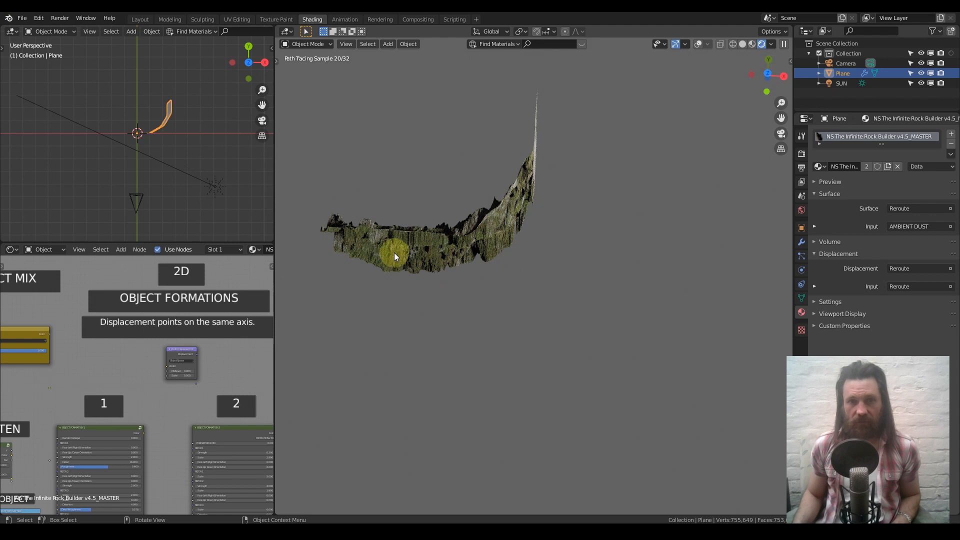
pyautogui.moveTo(536, 115)
pyautogui.mouseDown(button='middle')
pyautogui.moveTo(520, 158)
pyautogui.moveTo(458, 130)
pyautogui.moveTo(609, 194)
pyautogui.mouseUp(button='middle')
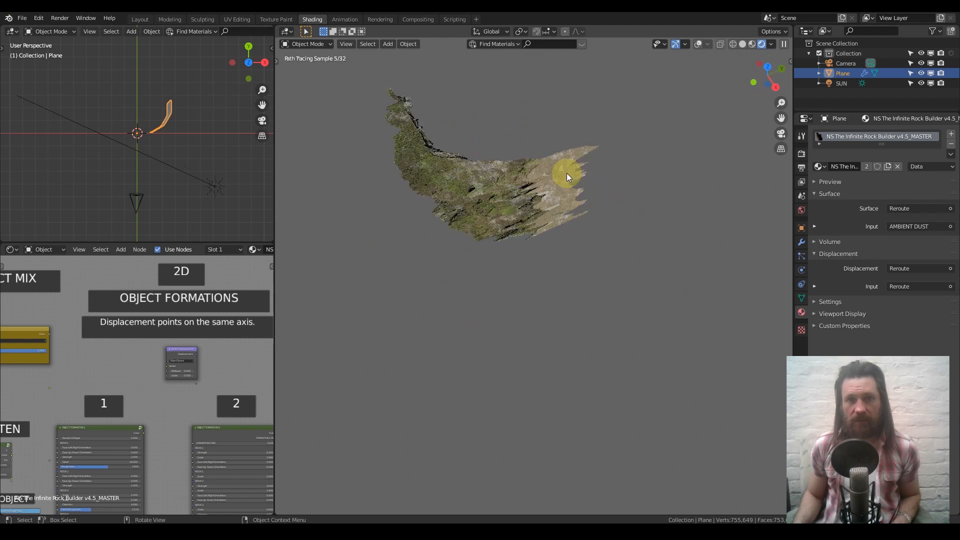
pyautogui.moveTo(479, 190); pyautogui.dragTo(529, 170, button='middle')
pyautogui.scroll(-1, 146, 347)
pyautogui.scroll(-1, 146, 346)
# - Set the Tangent / Object Mix node's factor back to zero and check the tangent displacement from above
pyautogui.moveTo(146, 347); pyautogui.dragTo(210, 334, button='middle')
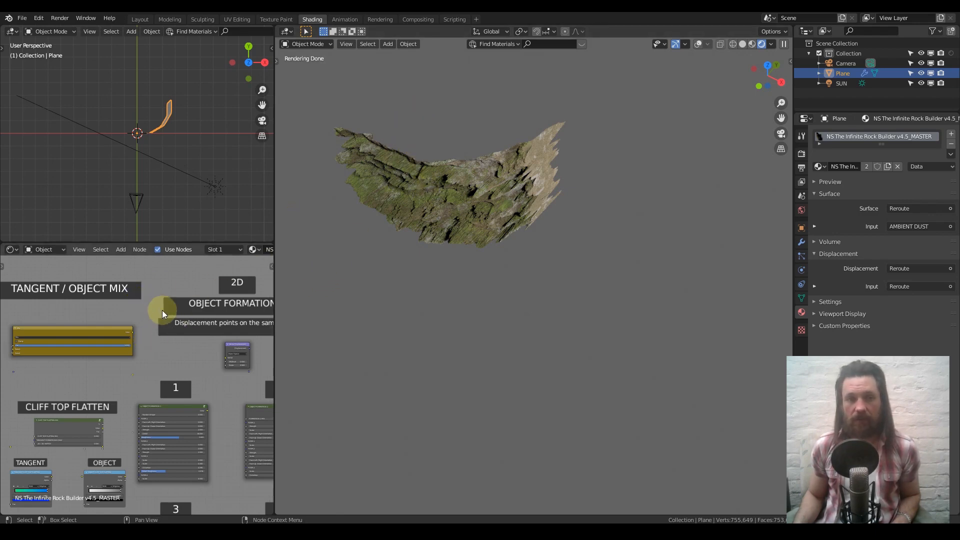
pyautogui.moveTo(363, 203)
pyautogui.mouseDown(button='middle')
pyautogui.moveTo(386, 150)
pyautogui.moveTo(421, 189)
pyautogui.mouseUp(button='middle')
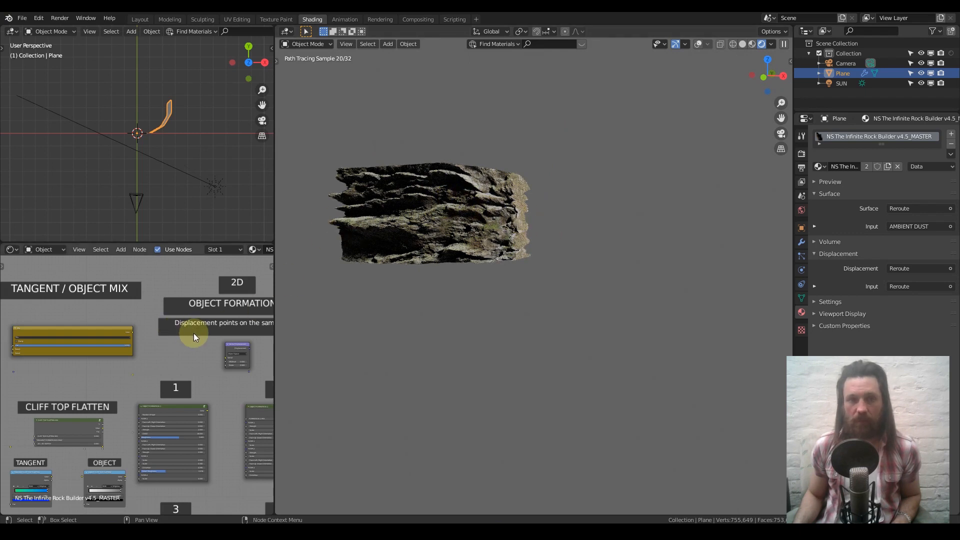
pyautogui.moveTo(122, 345); pyautogui.dragTo(123, 345)
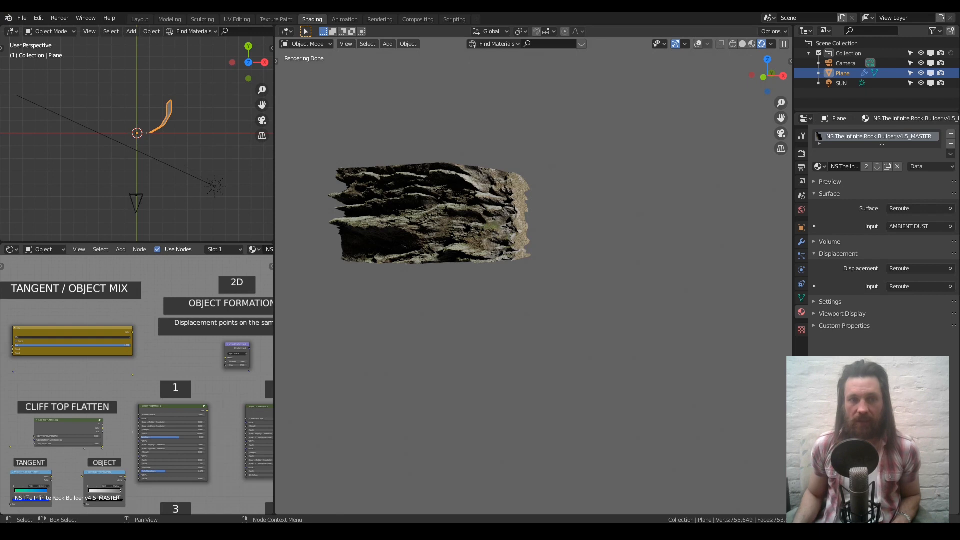
pyautogui.moveTo(139, 341); pyautogui.dragTo(122, 343)
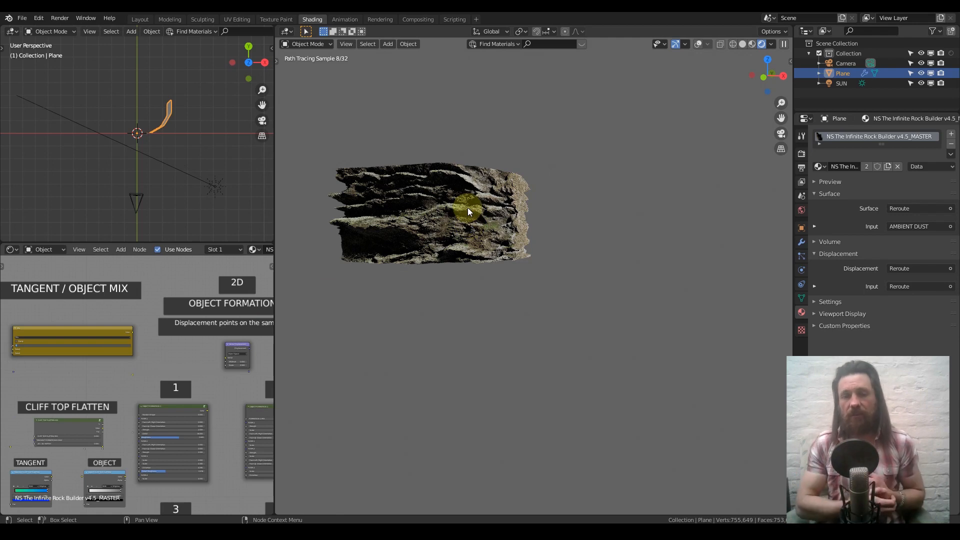
pyautogui.moveTo(469, 206); pyautogui.dragTo(445, 266, button='middle')
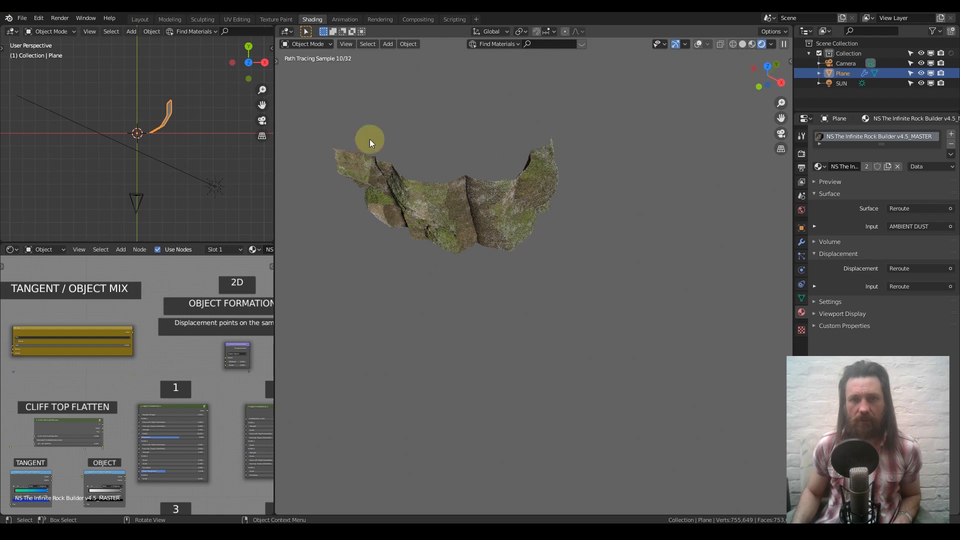
# - Examine the tangent displacement's Vector Displacement node and its Scale setting, and view the wall from the front
pyautogui.moveTo(109, 347)
pyautogui.mouseDown(button='middle')
pyautogui.moveTo(222, 315)
pyautogui.moveTo(191, 320)
pyautogui.moveTo(204, 314)
pyautogui.mouseUp(button='middle')
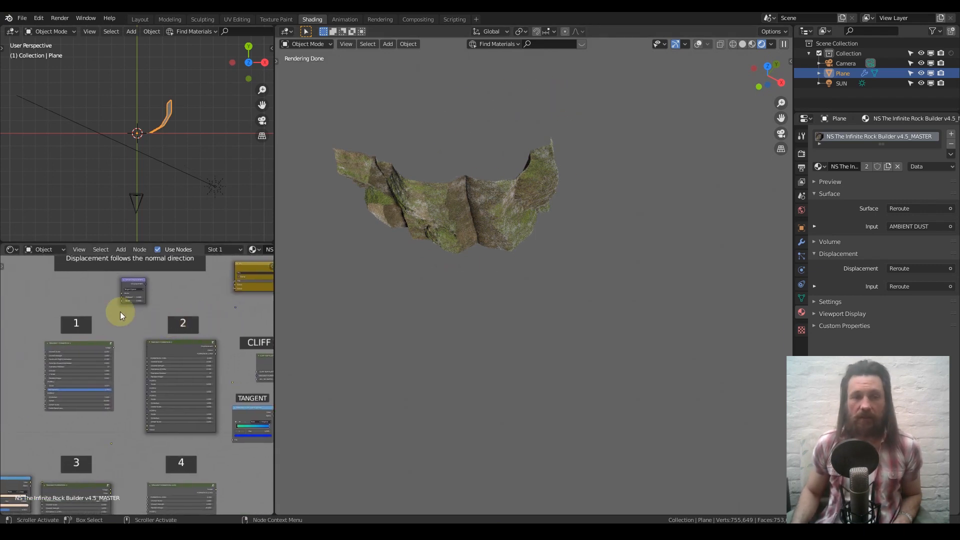
pyautogui.scroll(4, 110, 322)
pyautogui.scroll(3, 99, 330)
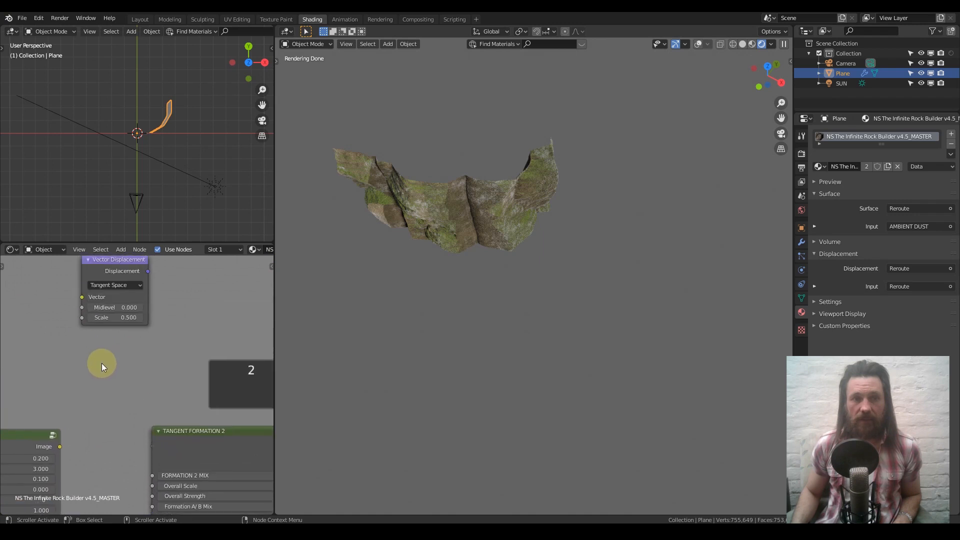
pyautogui.keyDown('shift'); pyautogui.scroll(1, 97, 332); pyautogui.keyUp('shift')
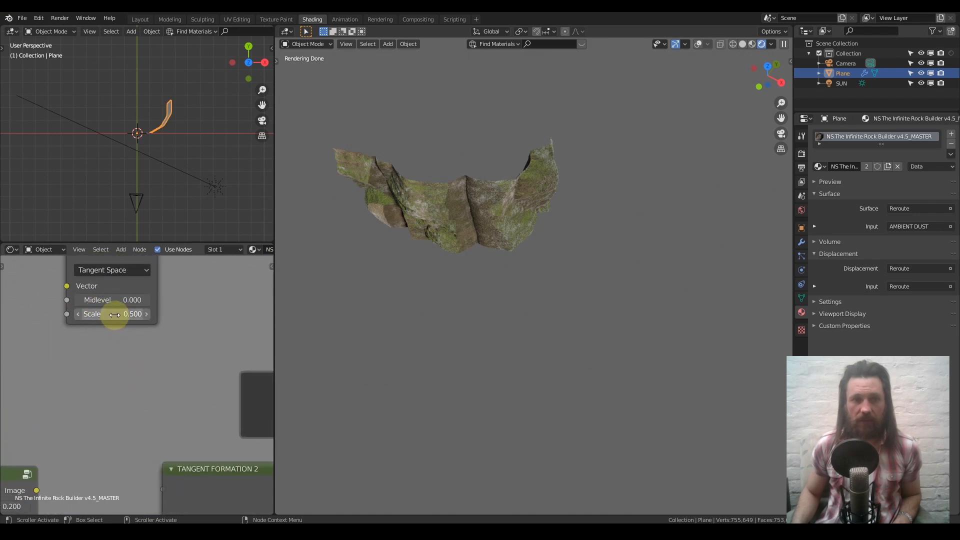
pyautogui.moveTo(122, 314); pyautogui.dragTo(148, 352, button='middle')
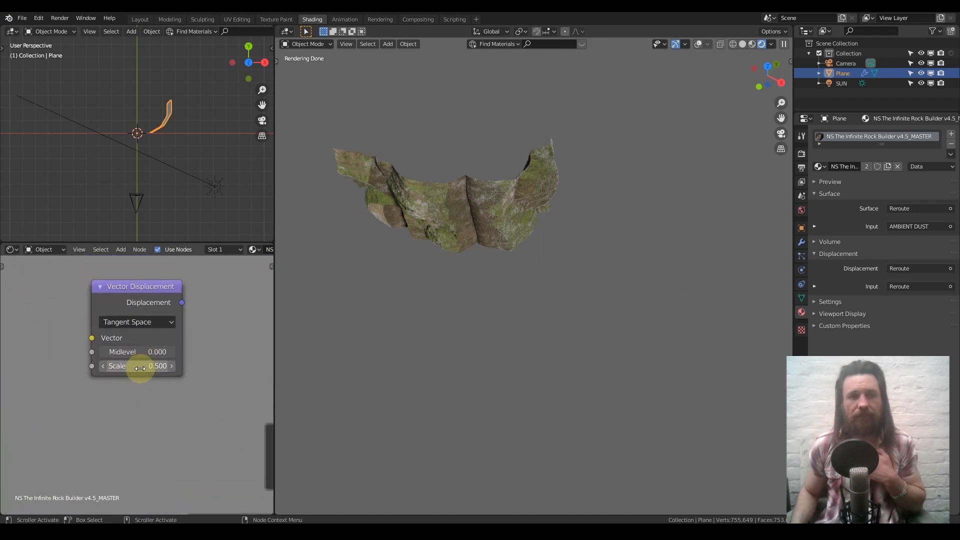
pyautogui.scroll(4, 460, 233)
pyautogui.moveTo(460, 233); pyautogui.dragTo(523, 235, button='middle')
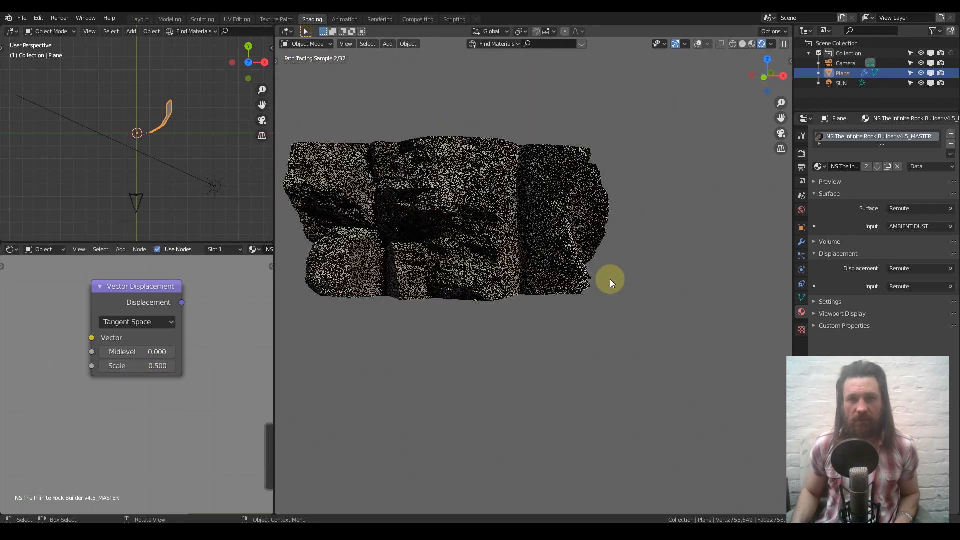
# - Look through the numbered tangent formation nodes and the connected colour nodes in the material
pyautogui.scroll(-4, 151, 364)
pyautogui.moveTo(143, 422); pyautogui.dragTo(207, 312, button='middle')
pyautogui.moveTo(144, 372)
pyautogui.mouseDown(button='middle')
pyautogui.moveTo(259, 360)
pyautogui.moveTo(148, 359)
pyautogui.mouseUp(button='middle')
pyautogui.scroll(-4, 148, 390)
pyautogui.scroll(-3, 147, 407)
pyautogui.moveTo(154, 400); pyautogui.dragTo(176, 284, button='middle')
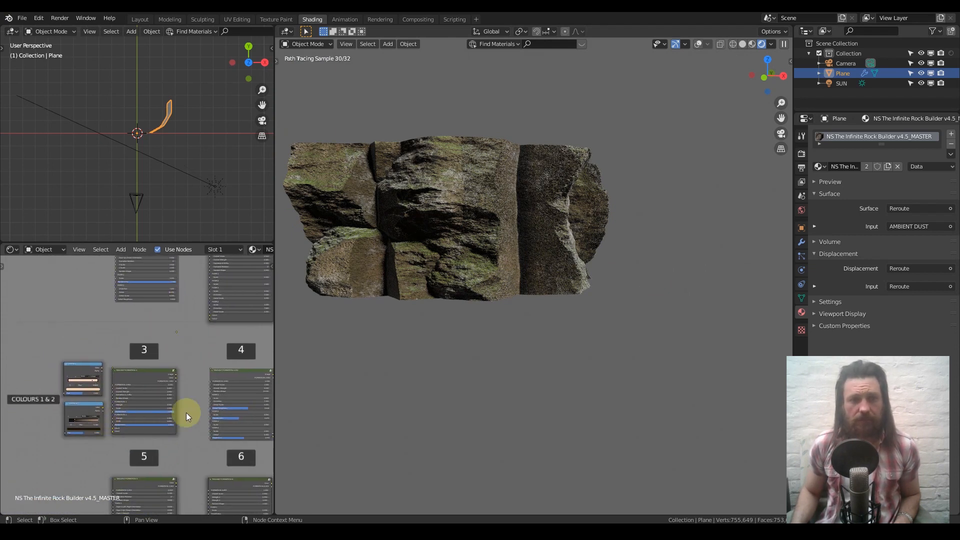
pyautogui.moveTo(187, 416); pyautogui.dragTo(38, 261, button='middle')
pyautogui.moveTo(60, 498); pyautogui.dragTo(242, 371, button='middle')
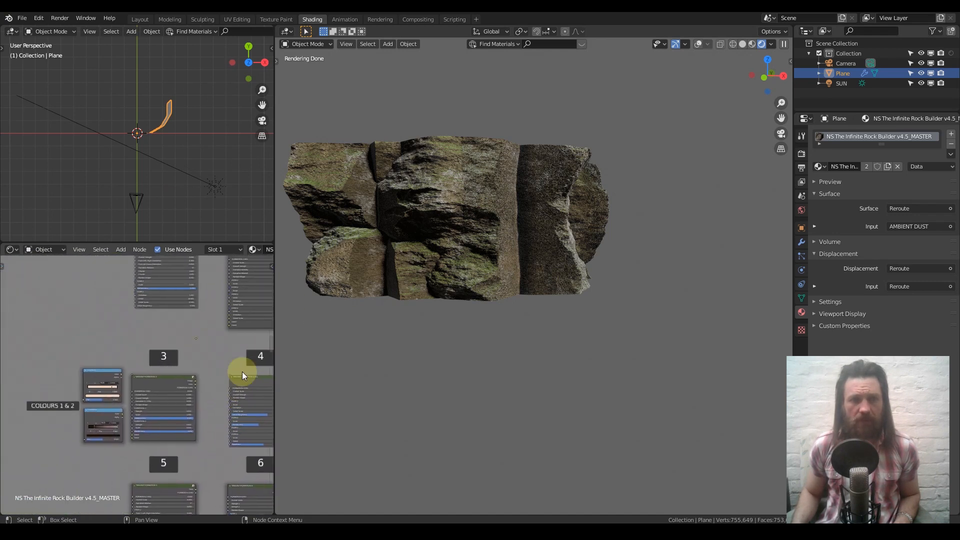
pyautogui.moveTo(216, 313); pyautogui.dragTo(180, 411, button='middle')
# - Set the Overall Scale of the Tangent Formation 1 node to 0.5
pyautogui.scroll(5, 133, 337)
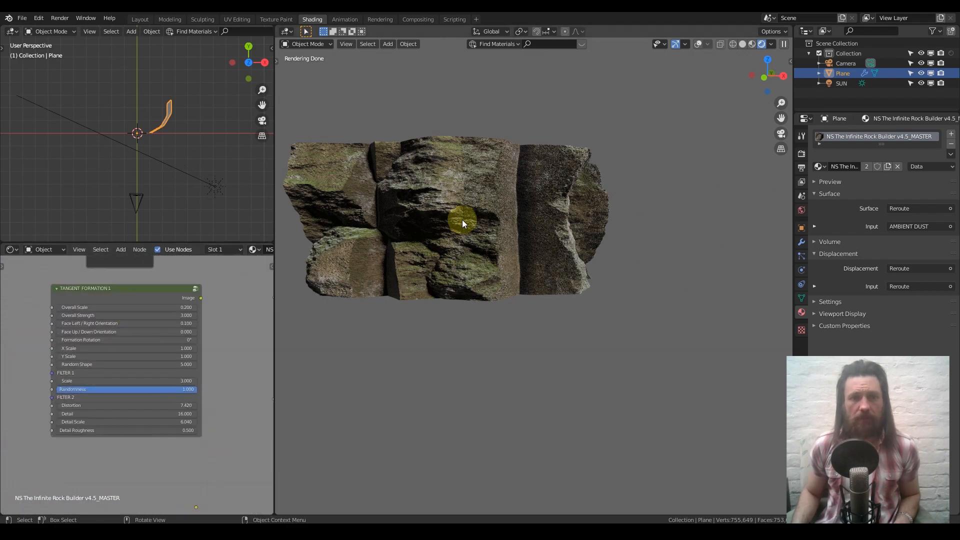
pyautogui.moveTo(442, 191); pyautogui.dragTo(498, 324, button='middle')
pyautogui.scroll(-2, 218, 356)
pyautogui.moveTo(218, 355); pyautogui.dragTo(193, 325, button='middle')
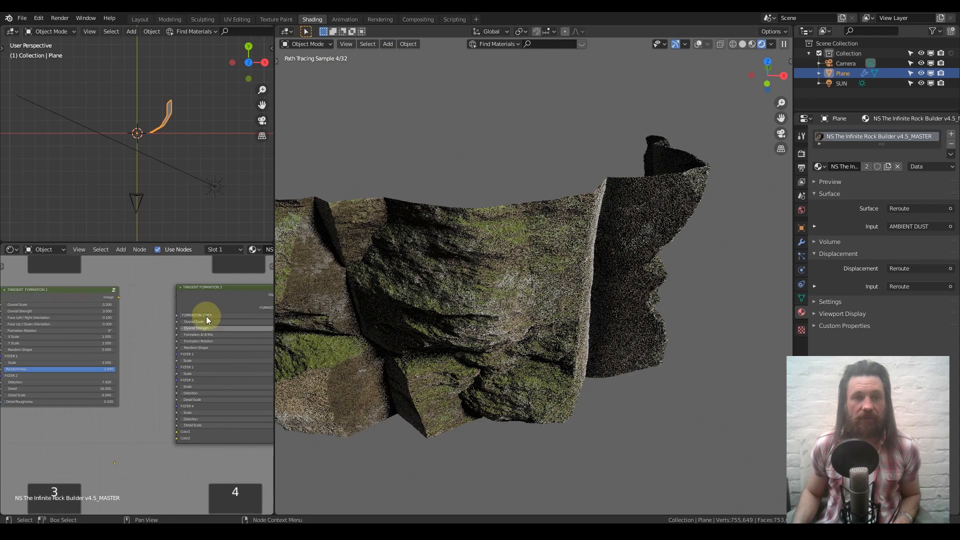
pyautogui.moveTo(217, 428); pyautogui.dragTo(153, 366, button='middle')
pyautogui.scroll(3, 153, 365)
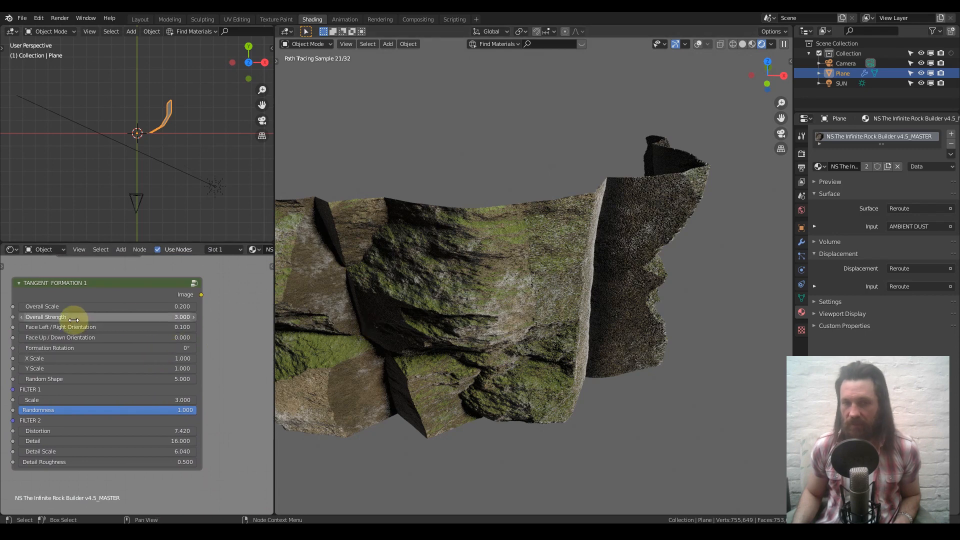
pyautogui.scroll(1, 45, 342)
pyautogui.moveTo(45, 342); pyautogui.dragTo(123, 332, button='middle')
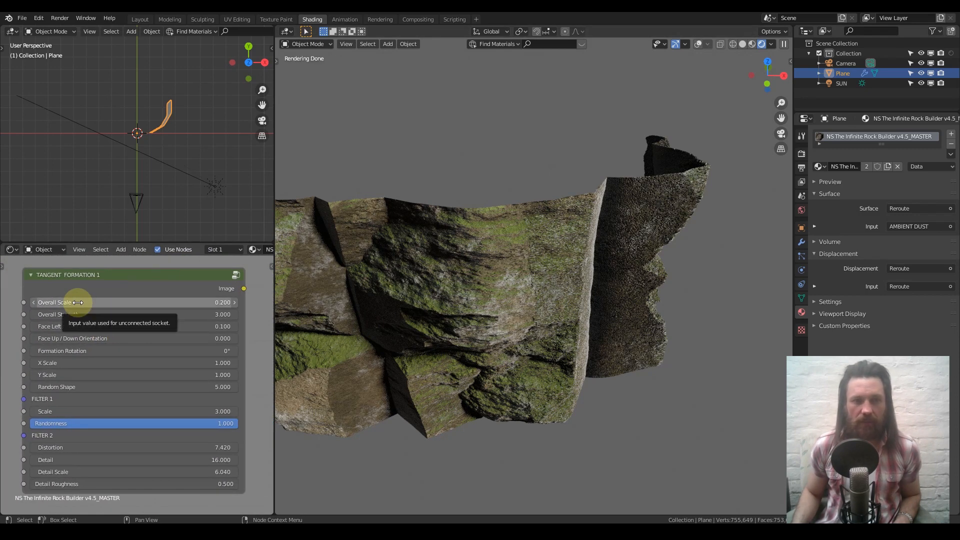
pyautogui.click(78, 303)
pyautogui.press('BackSpace')
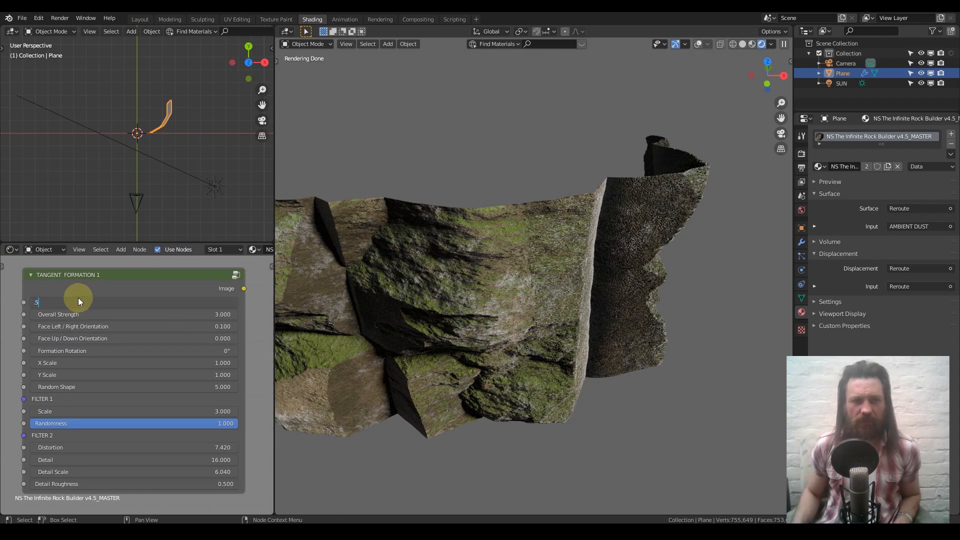
pyautogui.press('Return')
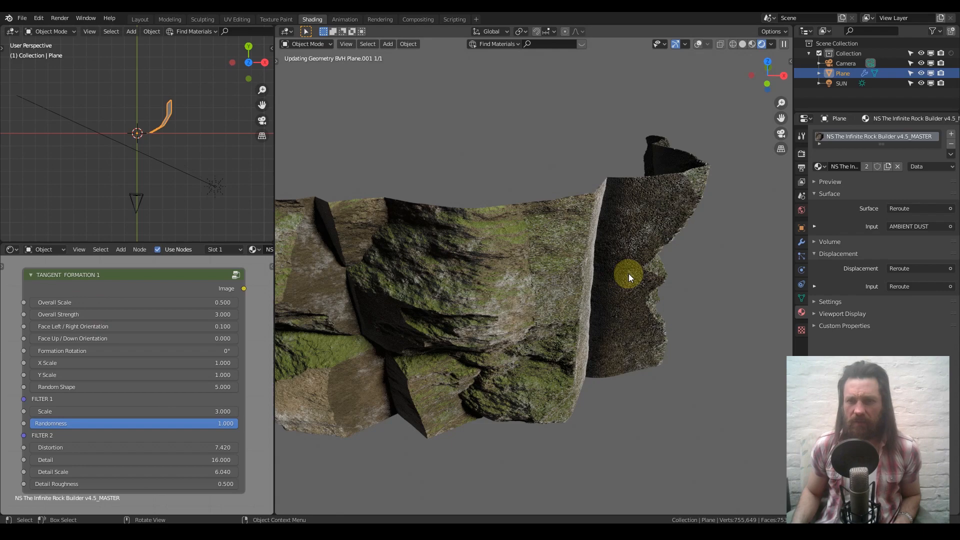
# - Set the viewport levels of the plane's Subdivision modifier to 4
pyautogui.click(801, 242)
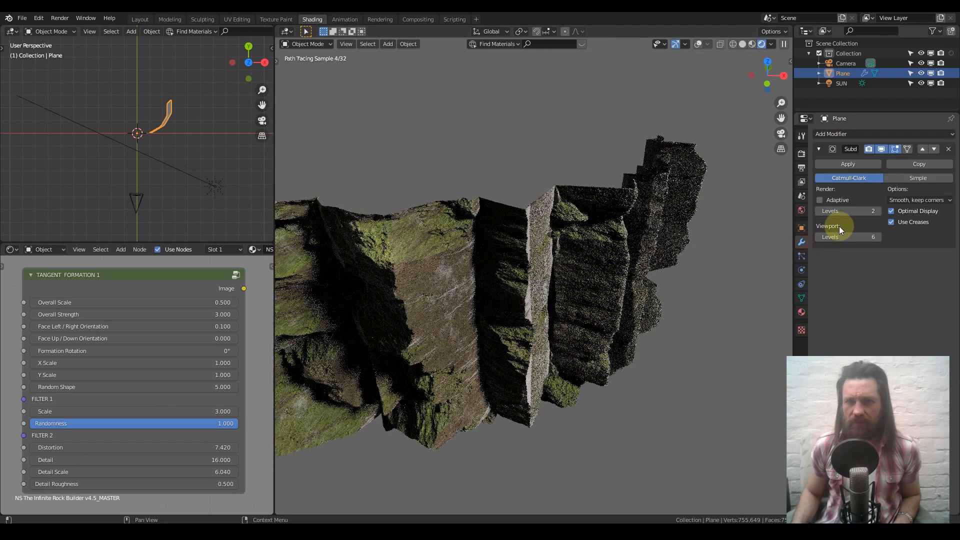
pyautogui.click(841, 236)
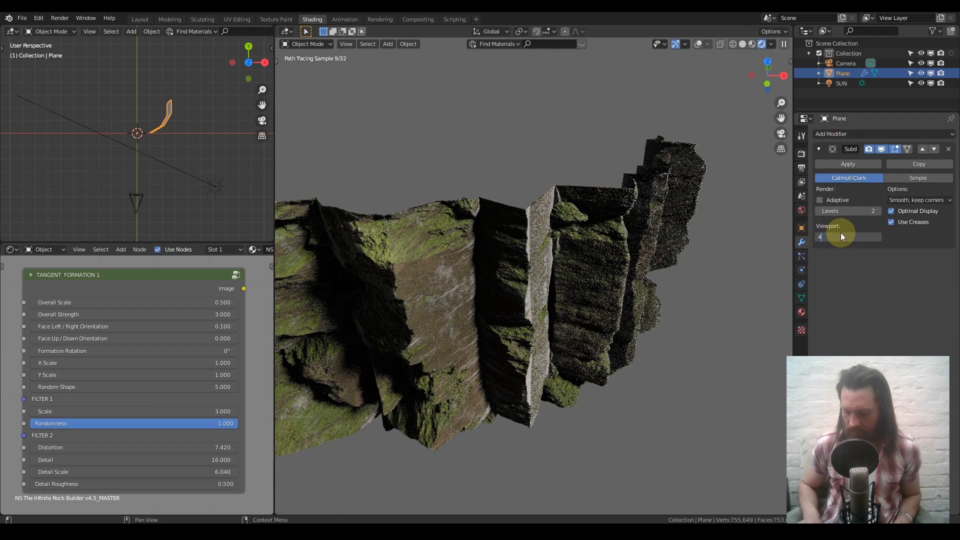
pyautogui.press('Return')
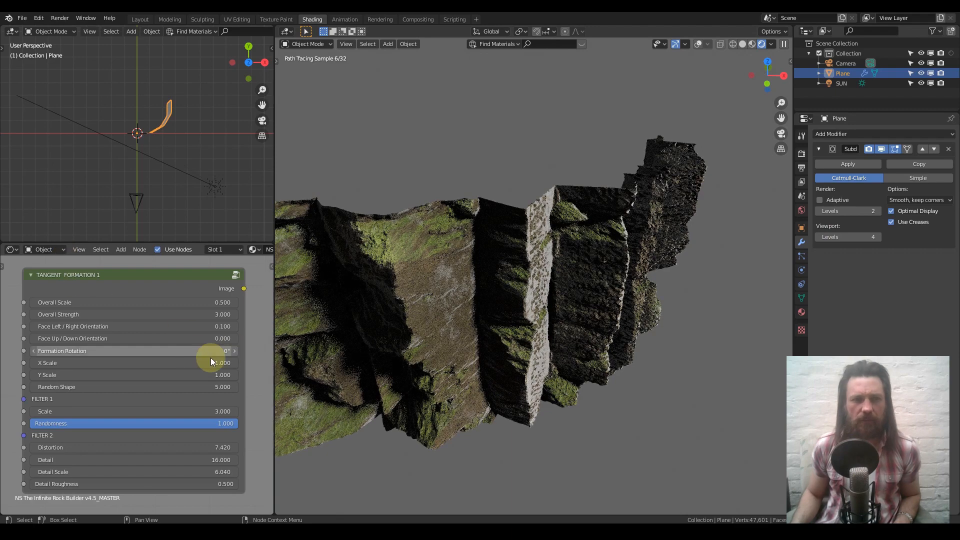
# - Try an Overall Strength of 5 on the Tangent Formation 1 node with the wall viewed from the front
pyautogui.moveTo(414, 319)
pyautogui.mouseDown(button='middle')
pyautogui.moveTo(415, 276)
pyautogui.moveTo(436, 313)
pyautogui.moveTo(400, 331)
pyautogui.mouseUp(button='middle')
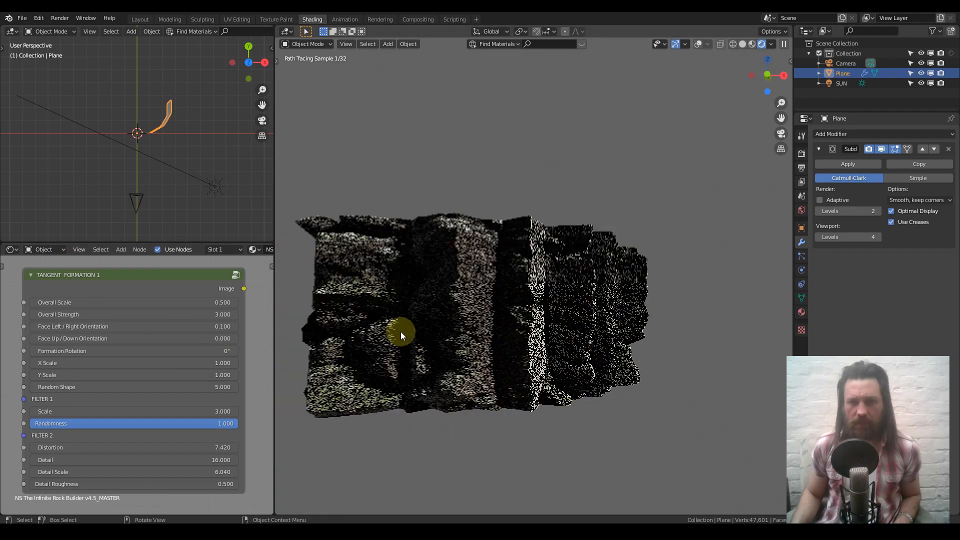
pyautogui.scroll(2, 135, 325)
pyautogui.click(108, 299)
pyautogui.write('5')
pyautogui.press('Return')
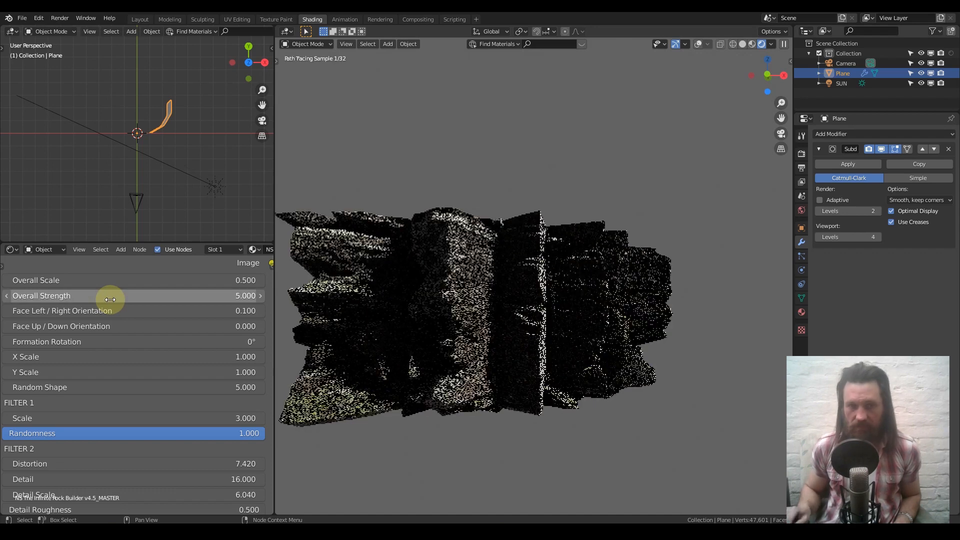
# - Set the Overall Strength of Tangent Formation 1 to 2
pyautogui.click(110, 298)
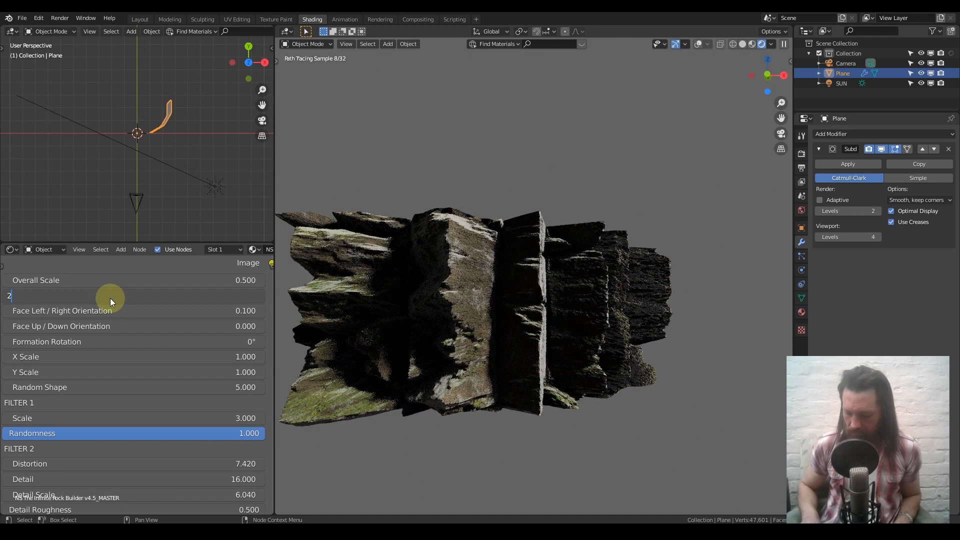
pyautogui.write('2')
pyautogui.press('Return')
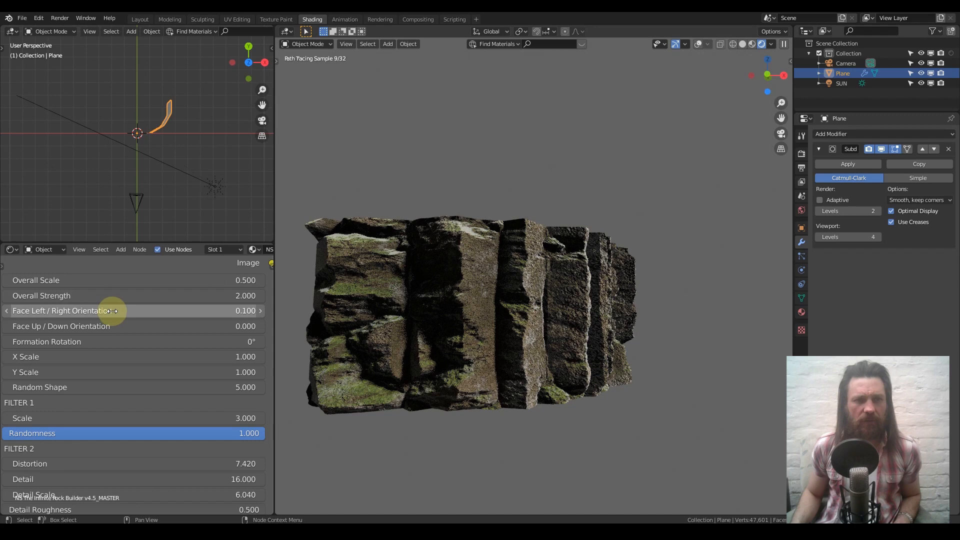
# - Try a Face Left / Right Orientation of 1 on Tangent Formation 1 and undo it
pyautogui.moveTo(446, 278); pyautogui.dragTo(426, 302, button='middle')
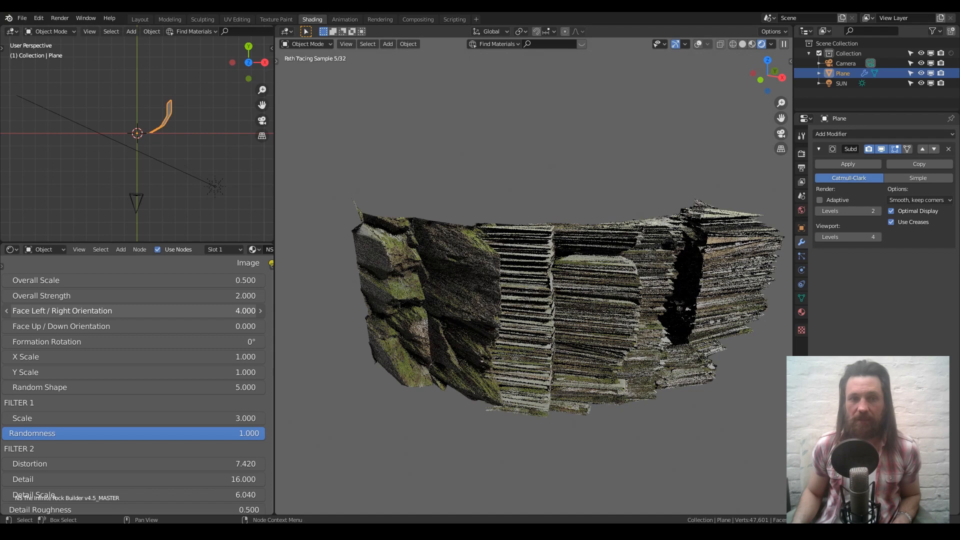
pyautogui.rightClick(75, 313)
pyautogui.click(74, 313)
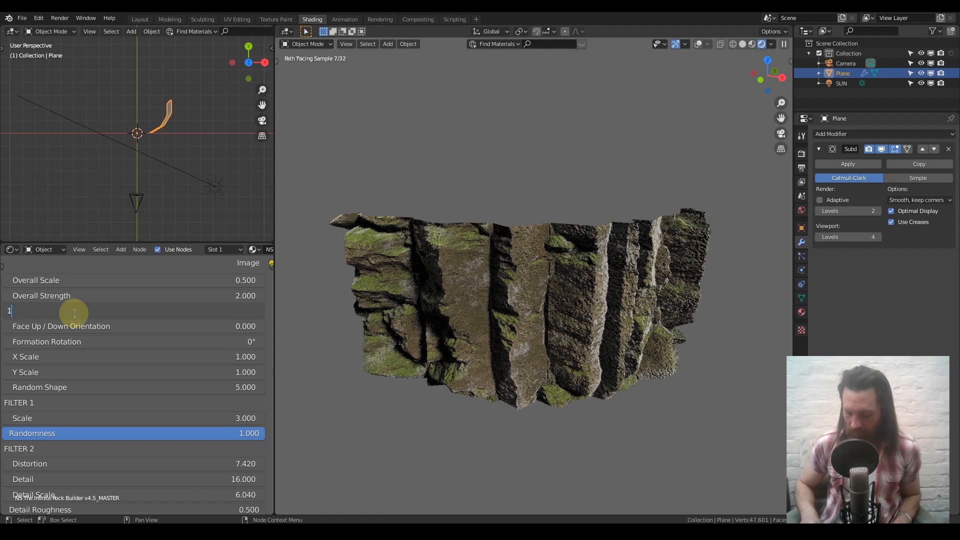
pyautogui.write('1')
pyautogui.press('Return')
pyautogui.click(74, 313)
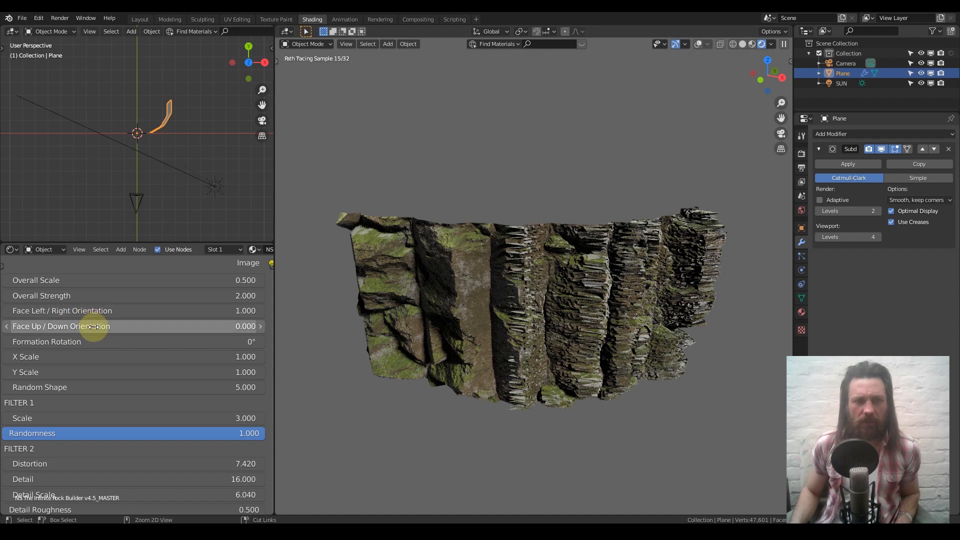
pyautogui.hotkey('ctrl', 'z')
# - Try a Face Up / Down Orientation of 1 on Tangent Formation 1 and check the wall from a lower angle
pyautogui.click(94, 326)
pyautogui.write('1')
pyautogui.press('Return')
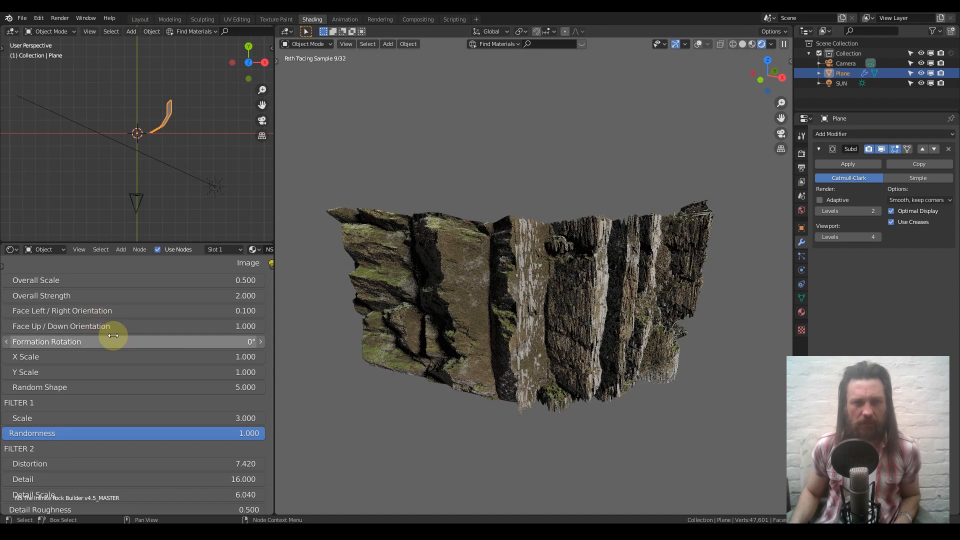
pyautogui.moveTo(434, 311); pyautogui.dragTo(454, 275, button='middle')
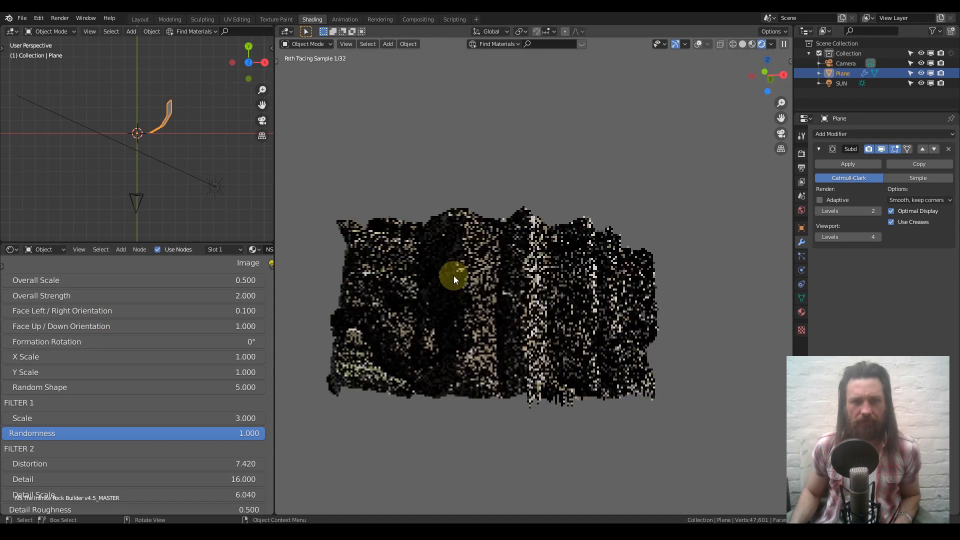
# - Try a Face Up / Down Orientation of -1 on Tangent Formation 1 and check the wall from the side
pyautogui.click(202, 325)
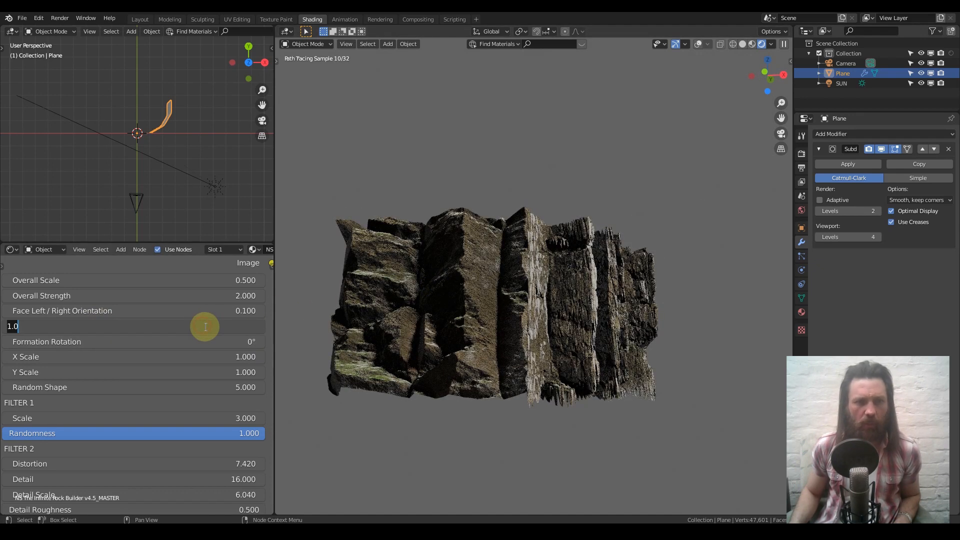
pyautogui.write('-')
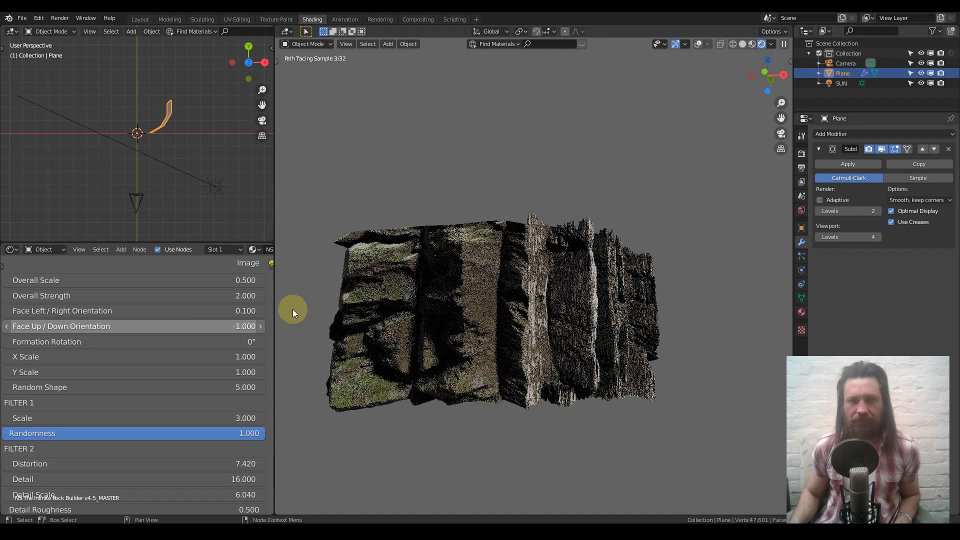
pyautogui.moveTo(457, 296); pyautogui.dragTo(401, 326, button='middle')
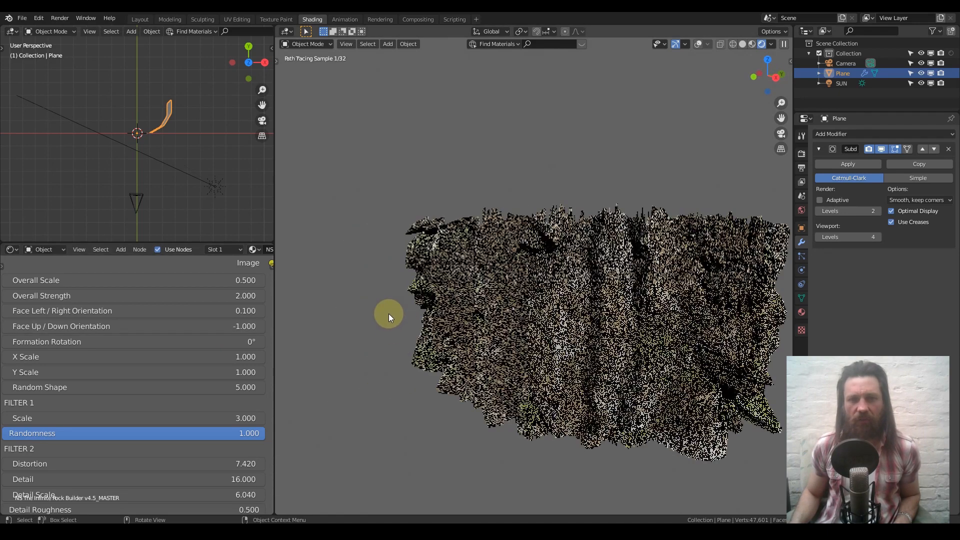
pyautogui.moveTo(461, 300); pyautogui.dragTo(497, 295, button='middle')
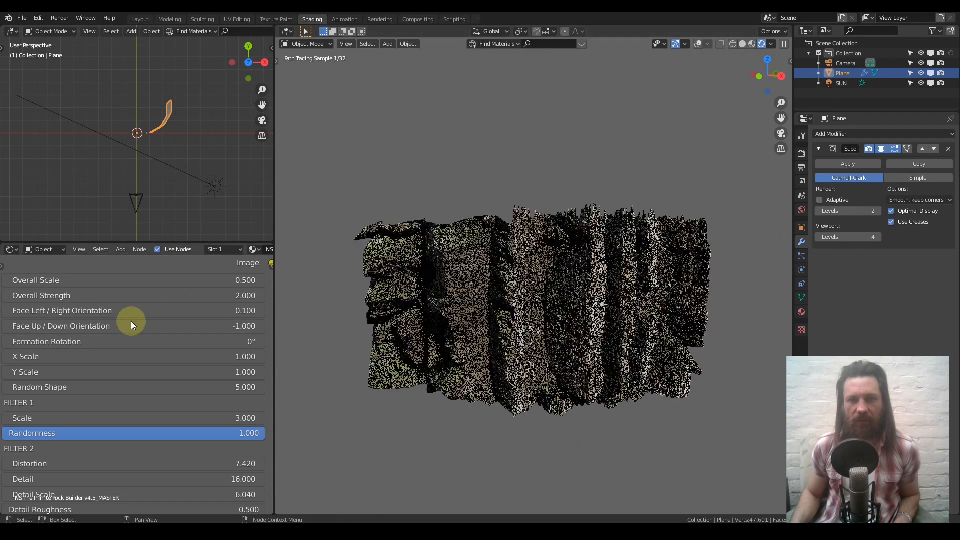
# - Set both the Face Up / Down and Face Left / Right Orientation of Tangent Formation 1 to 0
pyautogui.doubleClick(145, 326)
pyautogui.write('0')
pyautogui.press('Return')
pyautogui.doubleClick(148, 308)
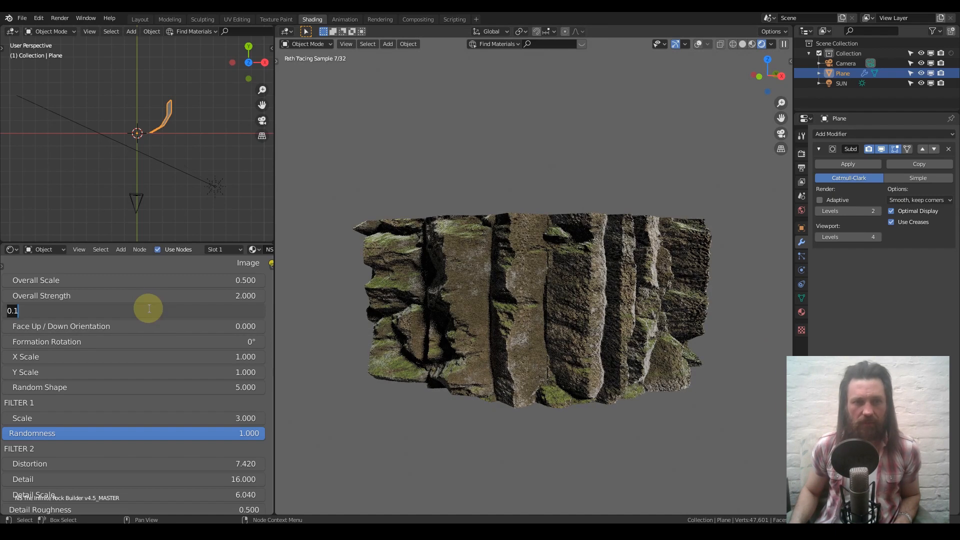
pyautogui.write('0')
pyautogui.press('Return')
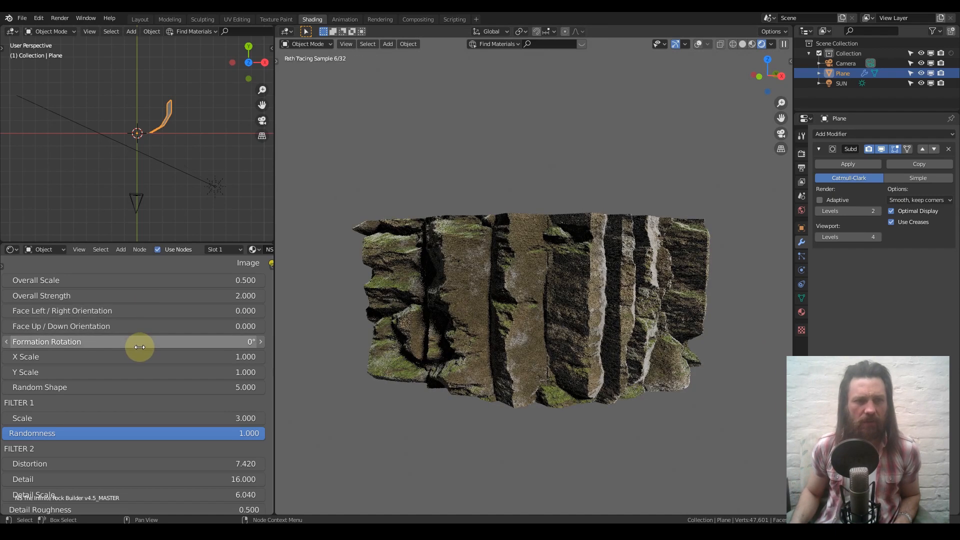
# - Try a Formation Rotation of 45° on Tangent Formation 1, check the wall from another angle, and set the rotation back to 0°
pyautogui.scroll(-1, 140, 338)
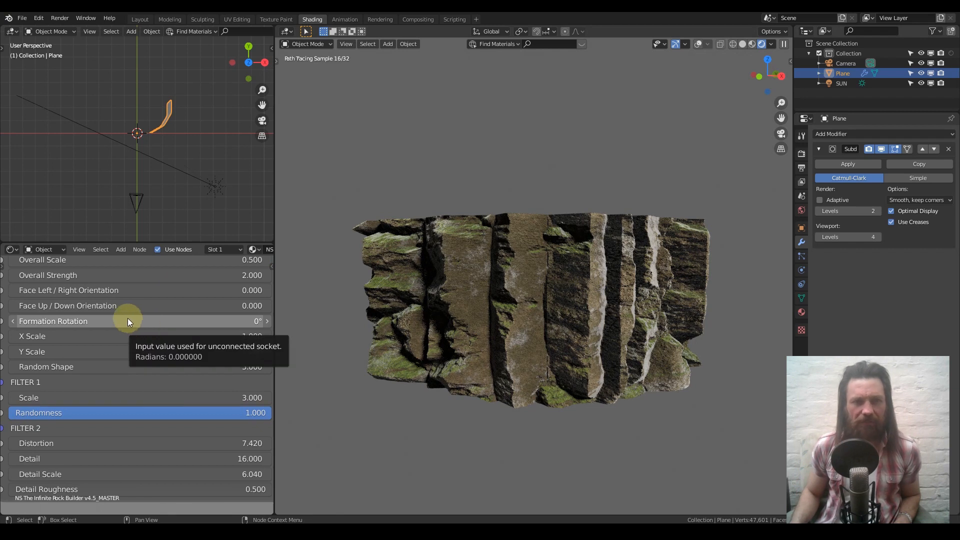
pyautogui.doubleClick(129, 318)
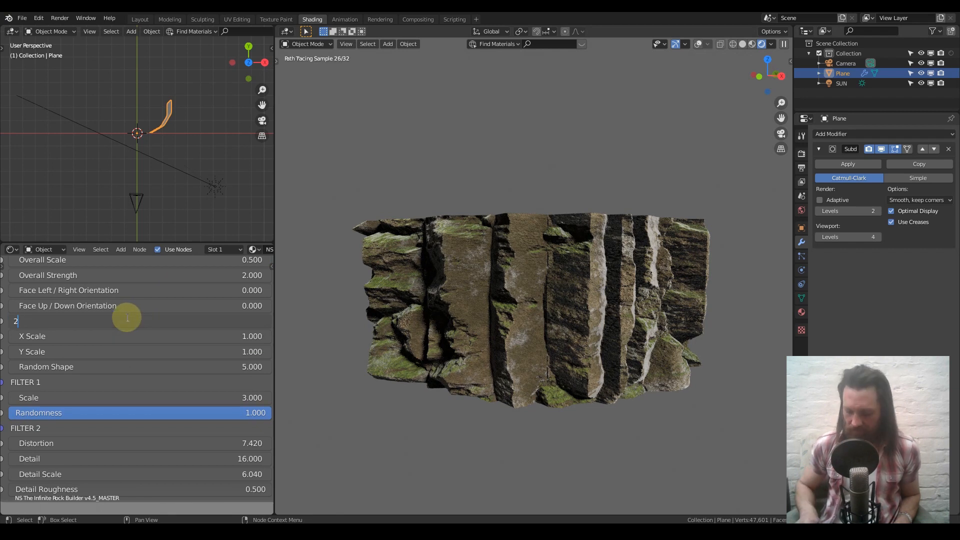
pyautogui.press('Escape')
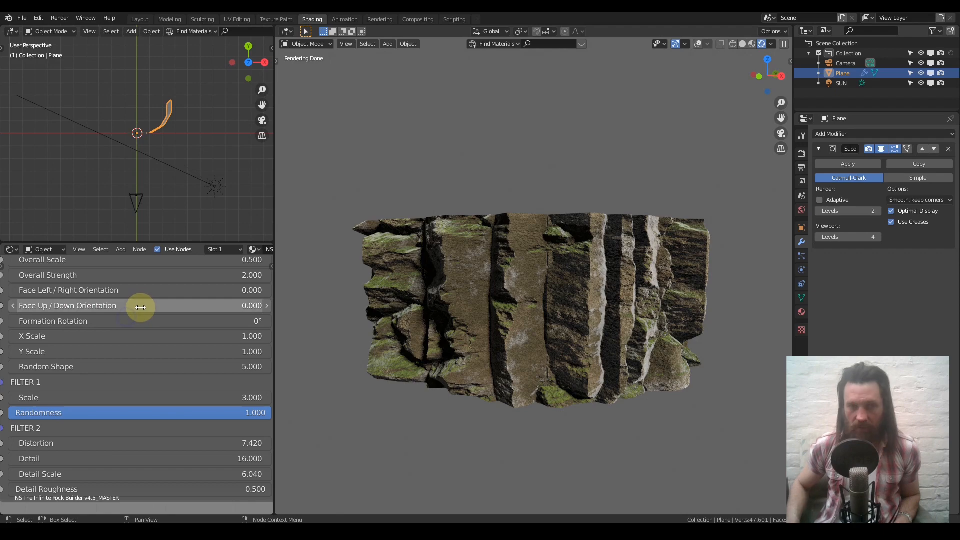
pyautogui.doubleClick(141, 319)
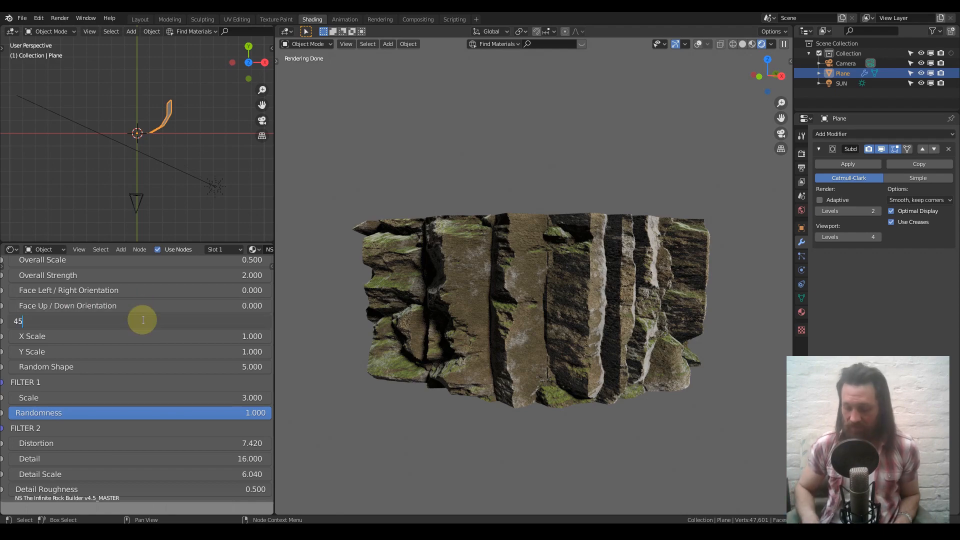
pyautogui.write('45')
pyautogui.press('Return')
pyautogui.moveTo(456, 313); pyautogui.dragTo(403, 364, button='middle')
pyautogui.moveTo(543, 289); pyautogui.dragTo(515, 315, button='middle')
pyautogui.click(195, 321)
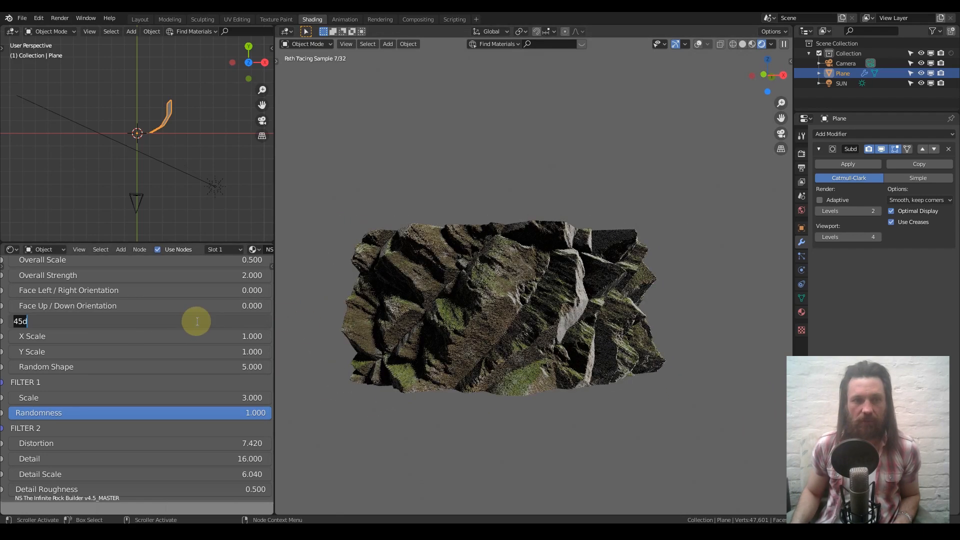
pyautogui.write('0')
pyautogui.press('Return')
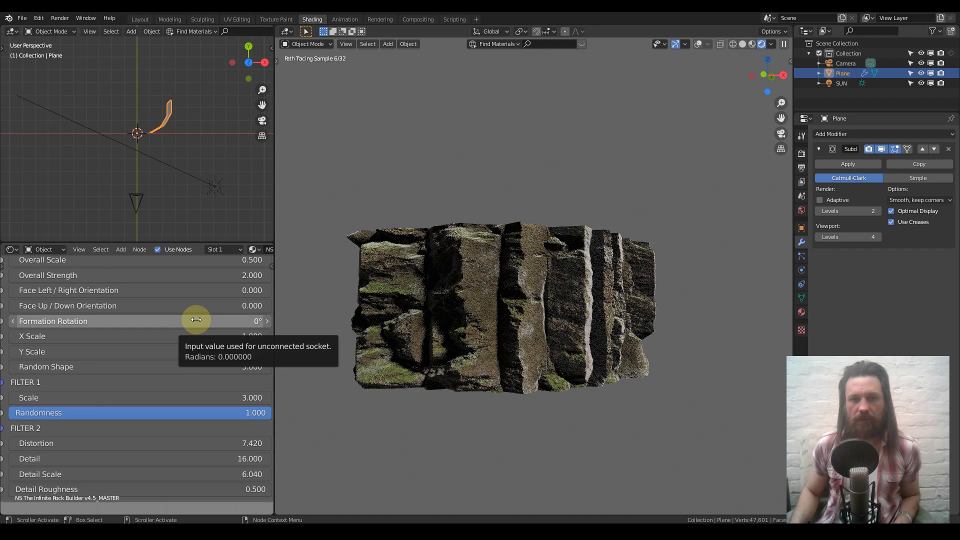
# - Try an X Scale of 0.1 on Tangent Formation 1, check the layered wall, and set the X Scale back to 1
pyautogui.moveTo(188, 350); pyautogui.dragTo(171, 318, button='middle')
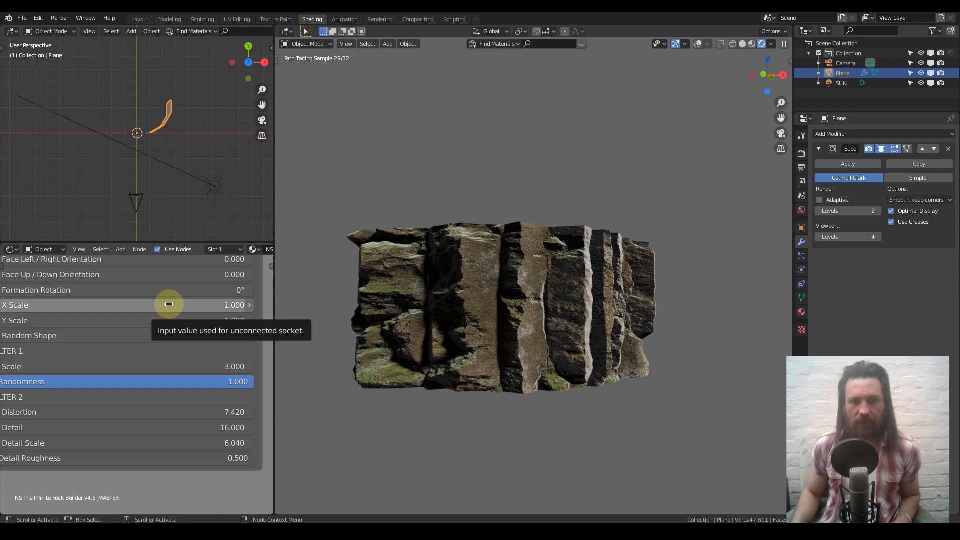
pyautogui.click(169, 304)
pyautogui.write('0.1')
pyautogui.press('Return')
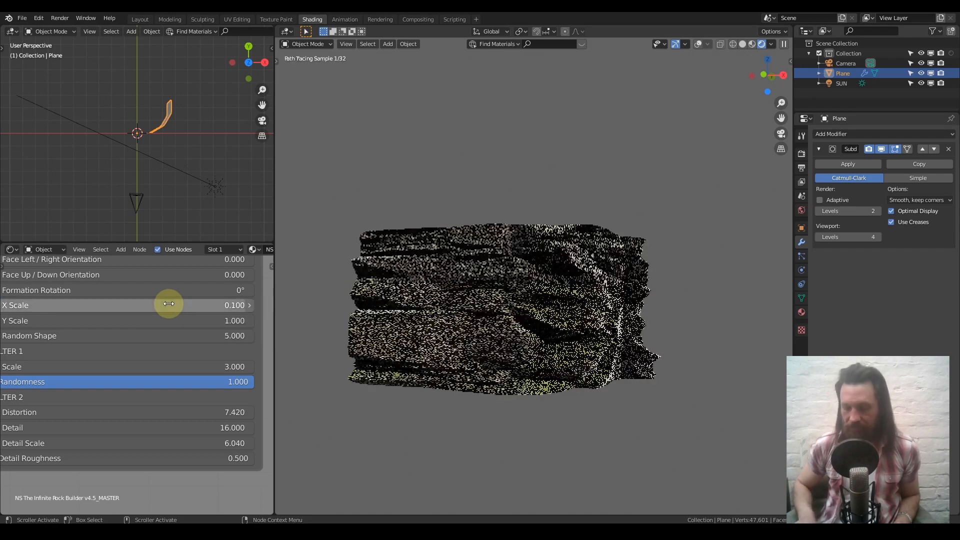
pyautogui.moveTo(394, 320)
pyautogui.mouseDown(button='middle')
pyautogui.moveTo(439, 310)
pyautogui.moveTo(411, 307)
pyautogui.moveTo(495, 290)
pyautogui.moveTo(309, 338)
pyautogui.mouseUp(button='middle')
pyautogui.moveTo(524, 314)
pyautogui.mouseDown(button='middle')
pyautogui.moveTo(561, 324)
pyautogui.moveTo(495, 291)
pyautogui.moveTo(307, 349)
pyautogui.moveTo(485, 299)
pyautogui.moveTo(176, 336)
pyautogui.moveTo(184, 343)
pyautogui.moveTo(129, 319)
pyautogui.mouseUp(button='middle')
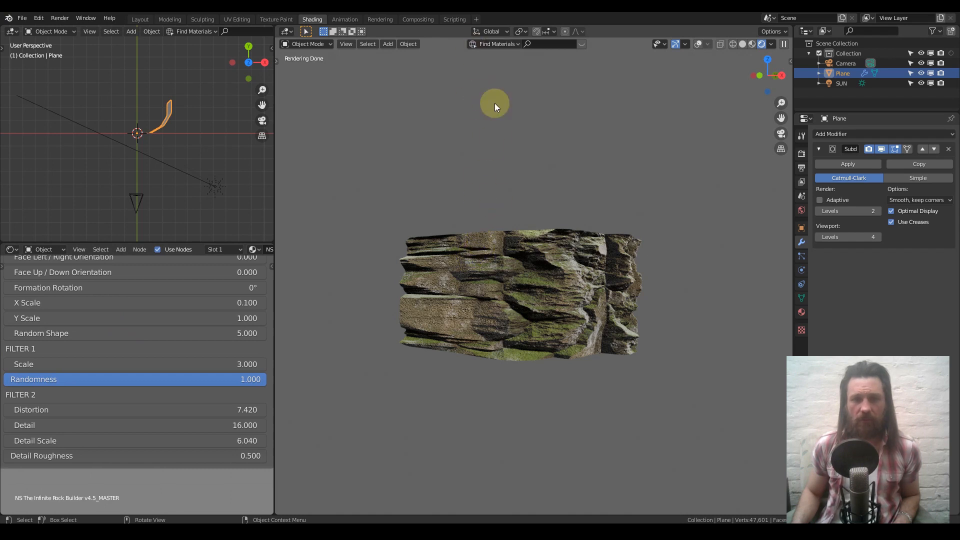
pyautogui.doubleClick(149, 306)
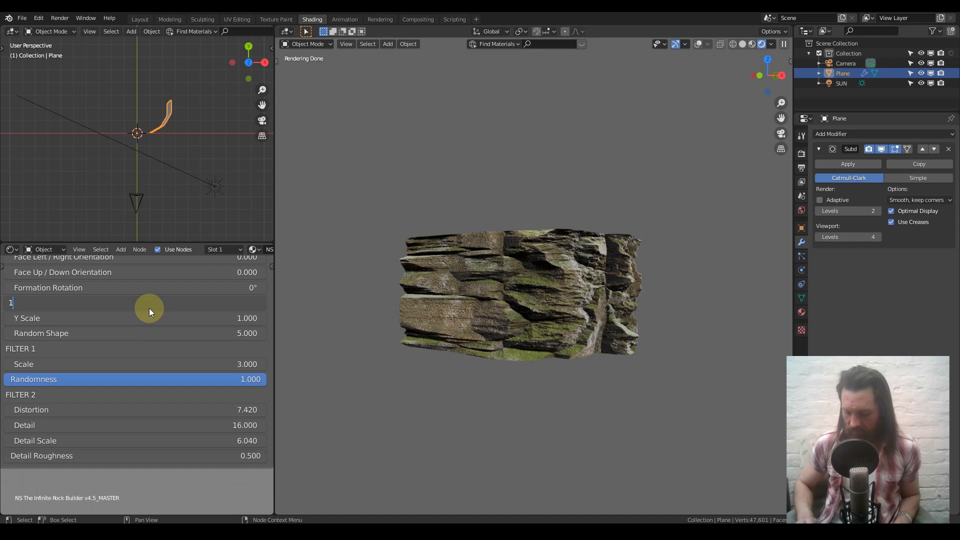
pyautogui.write('1')
pyautogui.press('Return')
# - Try a Y Scale of 0.2 on Tangent Formation 1 and set it back to 1
pyautogui.doubleClick(157, 316)
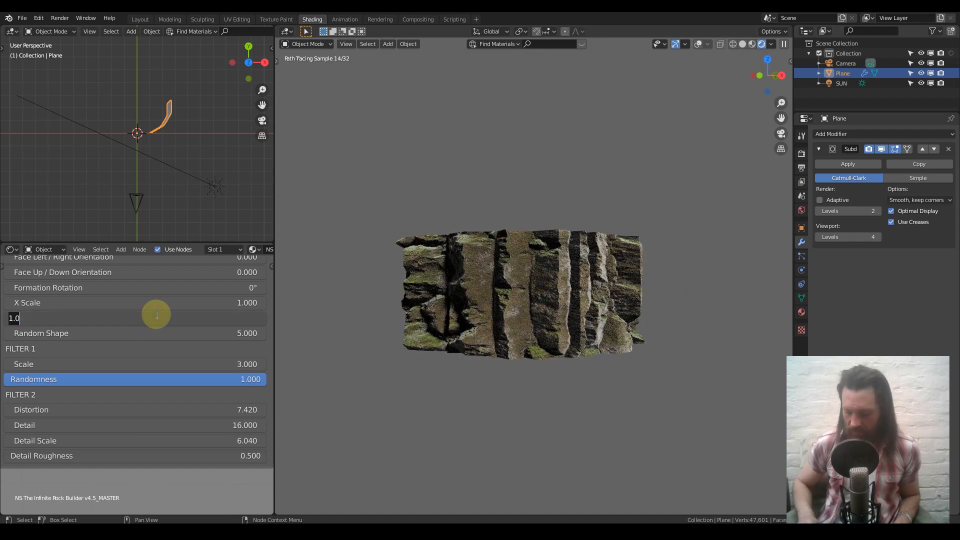
pyautogui.write('.2')
pyautogui.press('Return')
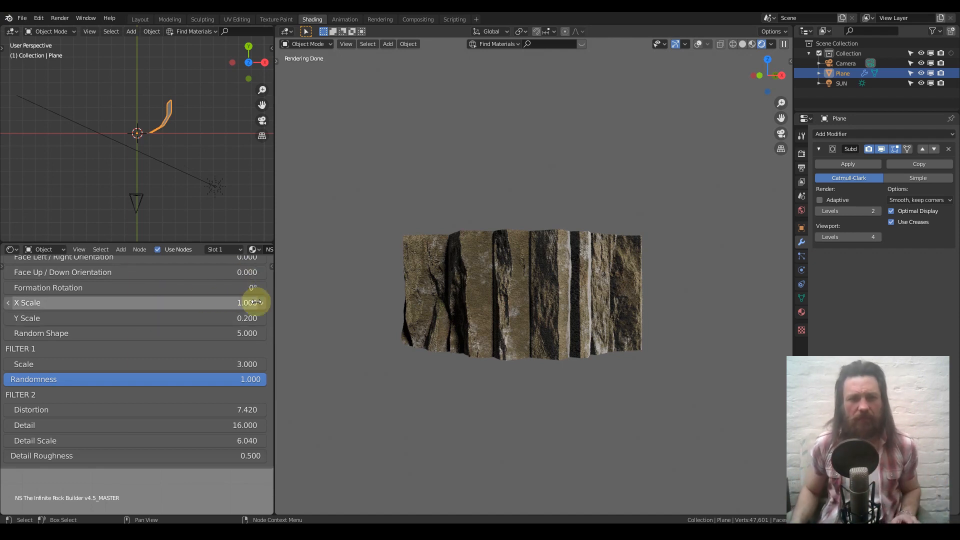
pyautogui.click(179, 316)
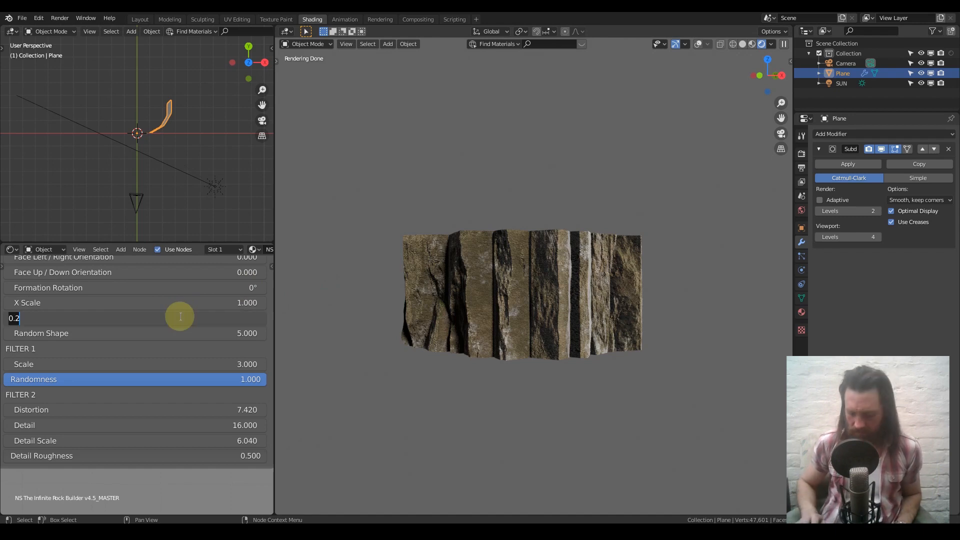
pyautogui.write('1')
pyautogui.press('Return')
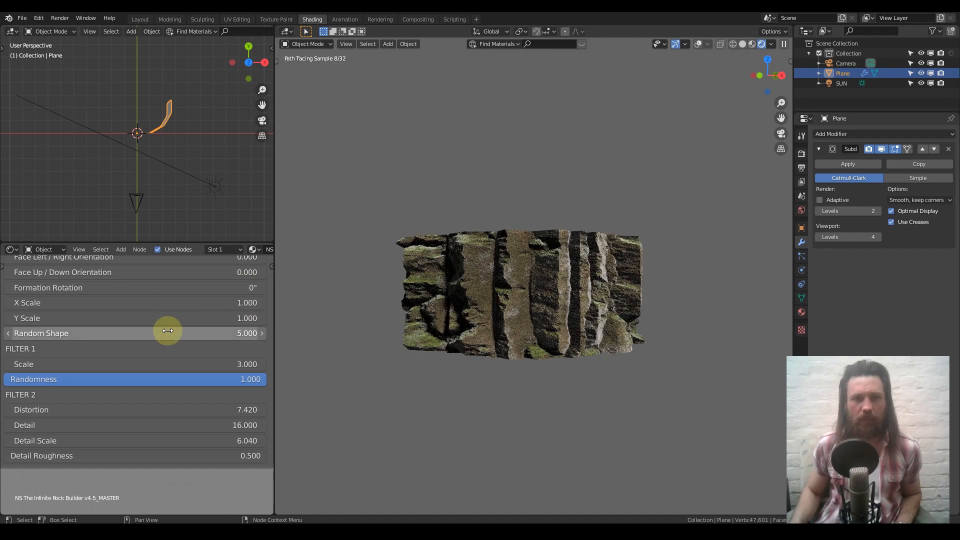
# - Try a Randomness of 0 in Filter 1 of Tangent Formation 1 and set it back to 1
pyautogui.moveTo(164, 332); pyautogui.dragTo(175, 299, button='middle')
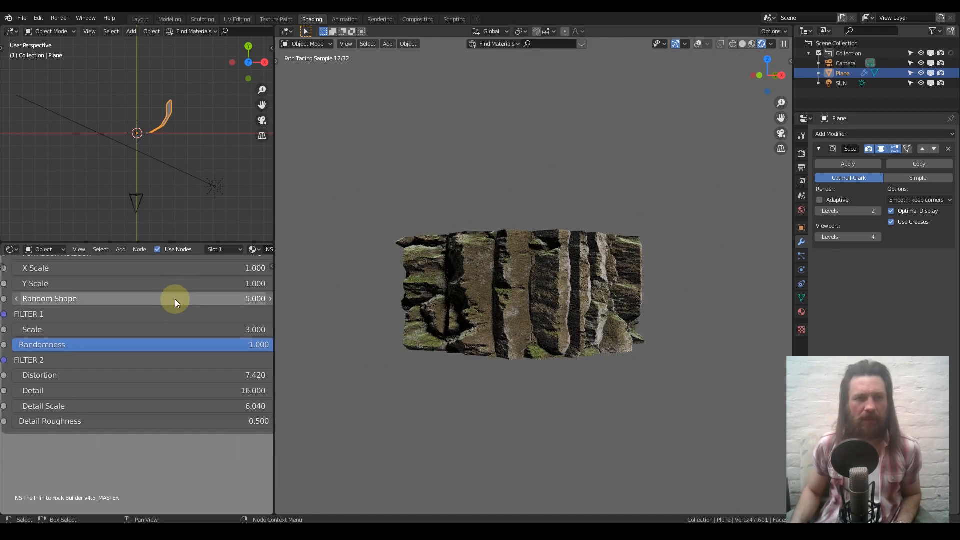
pyautogui.click(169, 331)
pyautogui.press('Return')
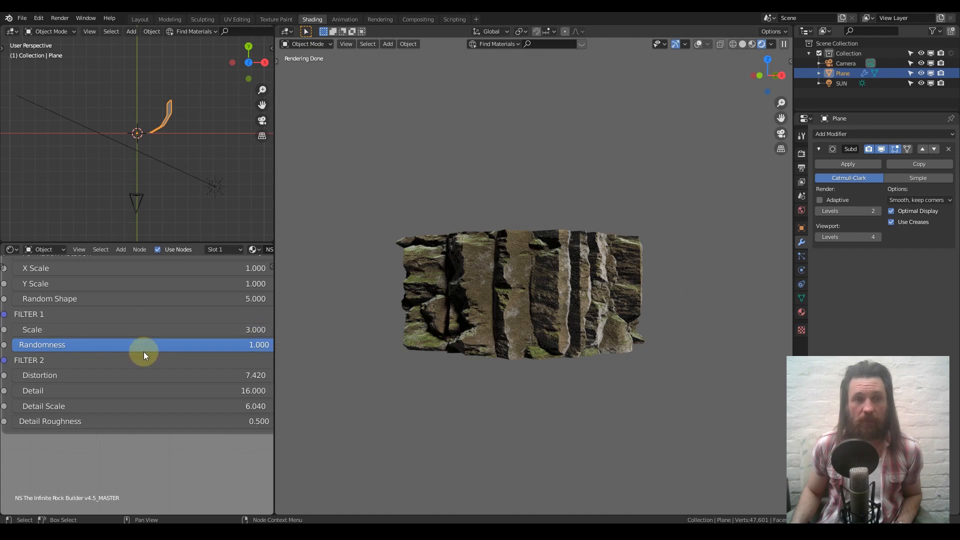
pyautogui.moveTo(194, 347); pyautogui.dragTo(21, 337)
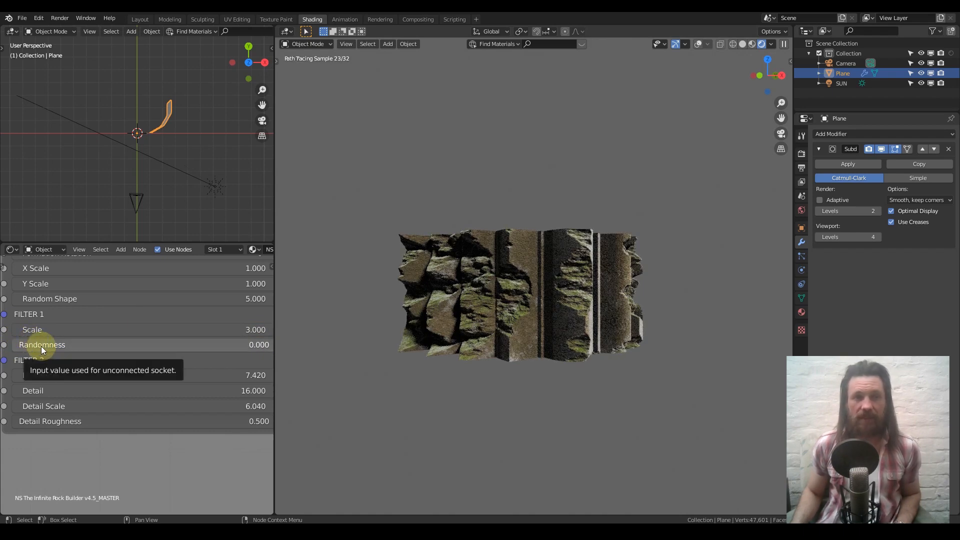
pyautogui.moveTo(41, 346); pyautogui.dragTo(273, 346)
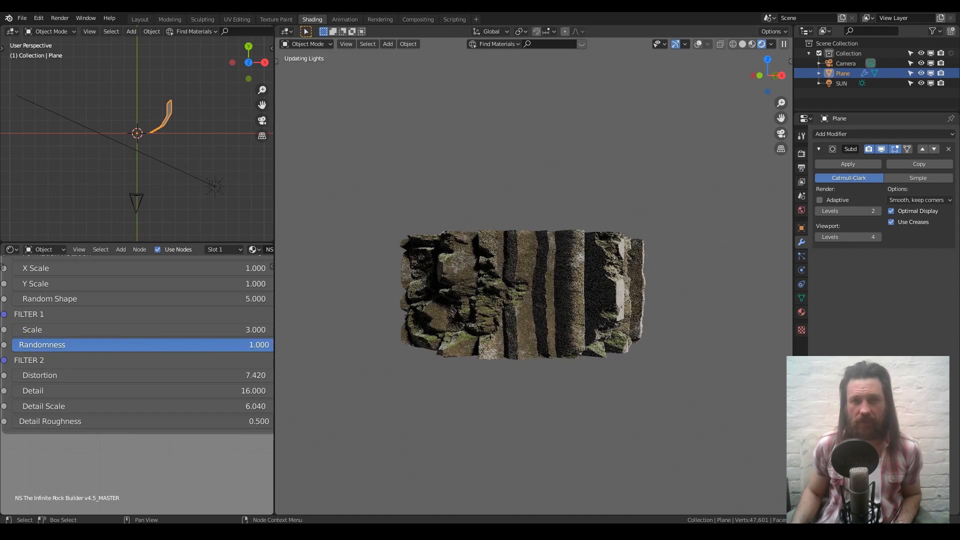
pyautogui.moveTo(78, 336); pyautogui.dragTo(134, 329)
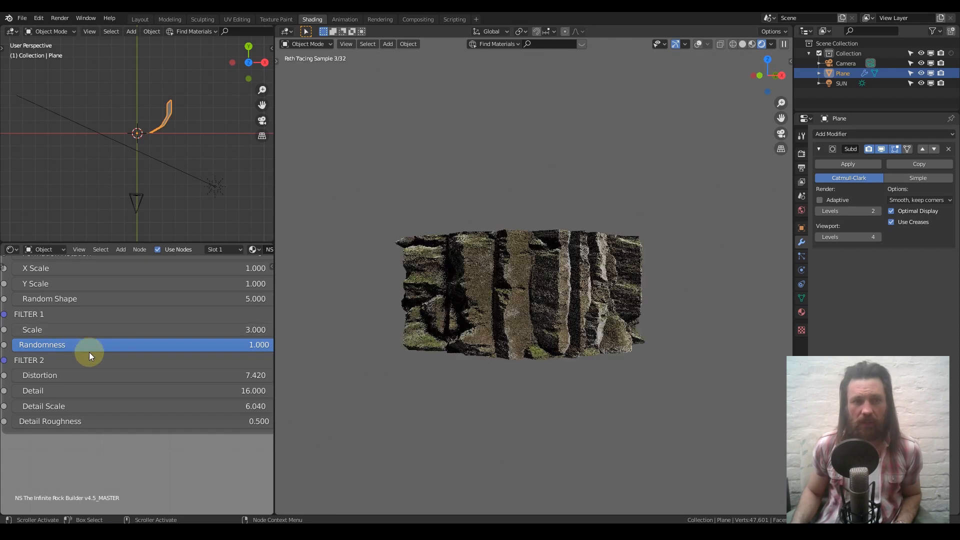
# - Try a Distortion of 15.42 and a Detail of 3 in Filter 2 of Tangent Formation 1, reverting each change
pyautogui.moveTo(90, 375); pyautogui.dragTo(95, 375)
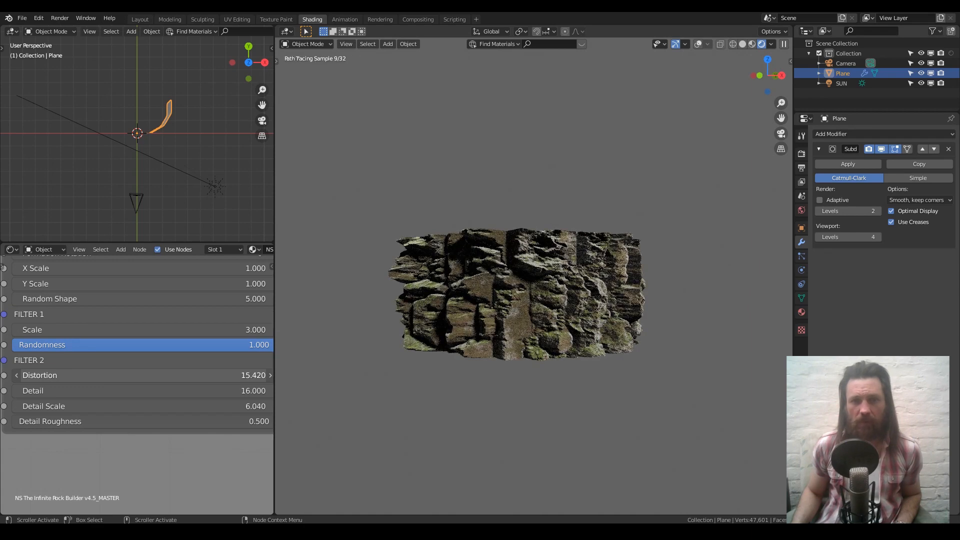
pyautogui.hotkey('ctrl', 'z')
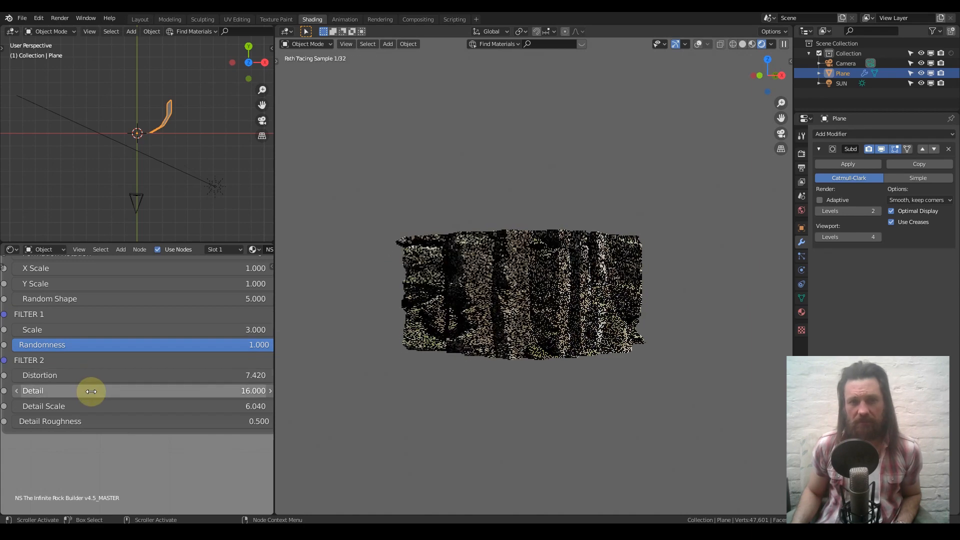
pyautogui.moveTo(113, 393); pyautogui.dragTo(109, 394)
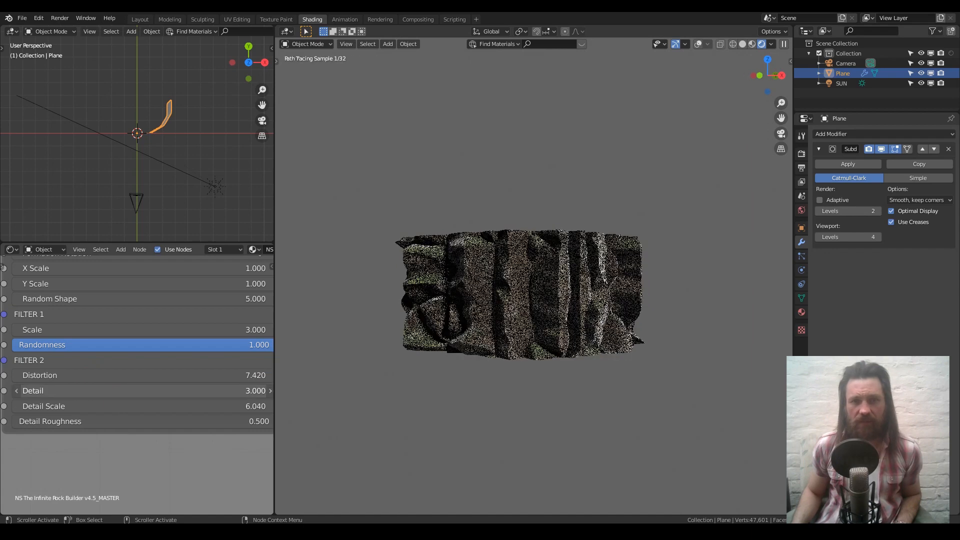
pyautogui.rightClick(111, 394)
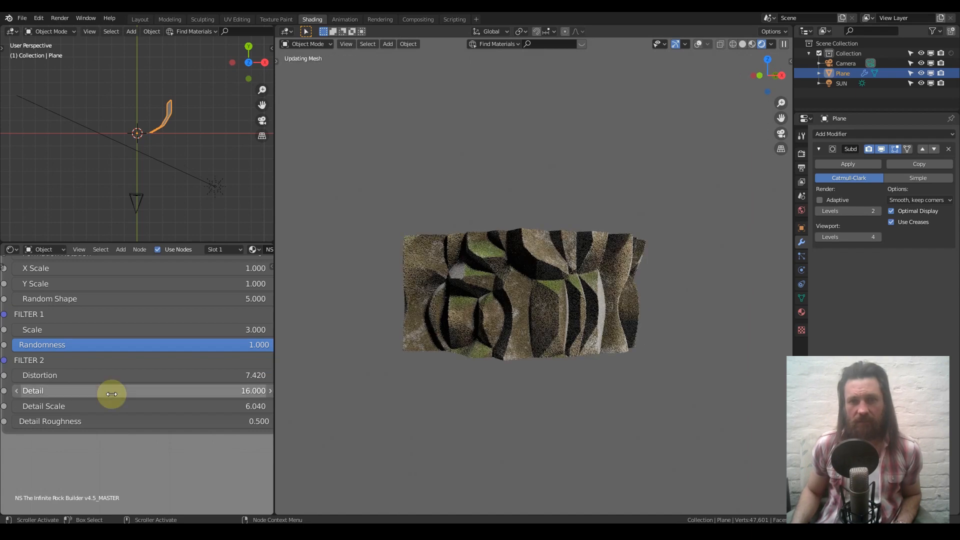
# - Try a Detail Scale of 13.44 and a Detail Roughness of 0.7 in Filter 2 of Tangent Formation 1, reverting each change
pyautogui.moveTo(122, 408); pyautogui.dragTo(120, 408)
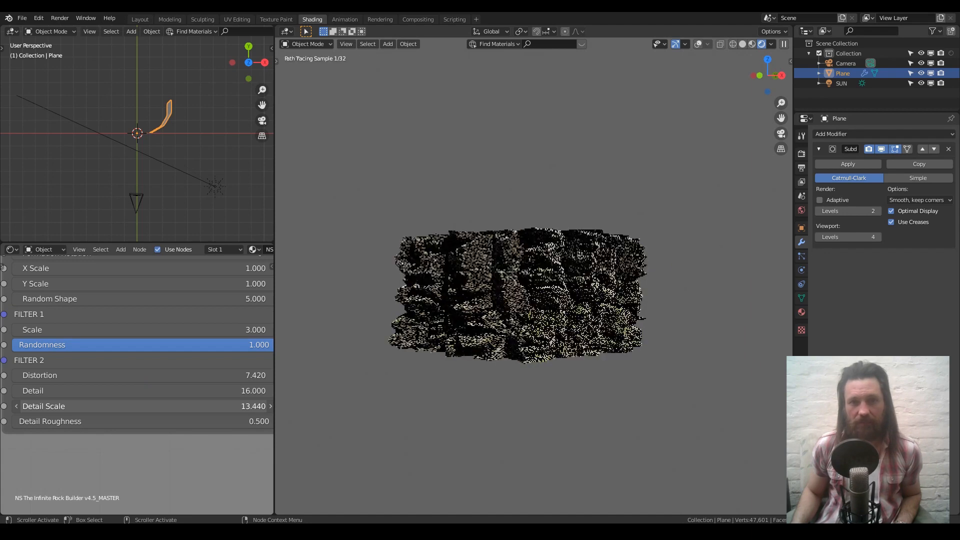
pyautogui.rightClick(122, 410)
pyautogui.moveTo(121, 423); pyautogui.dragTo(137, 423)
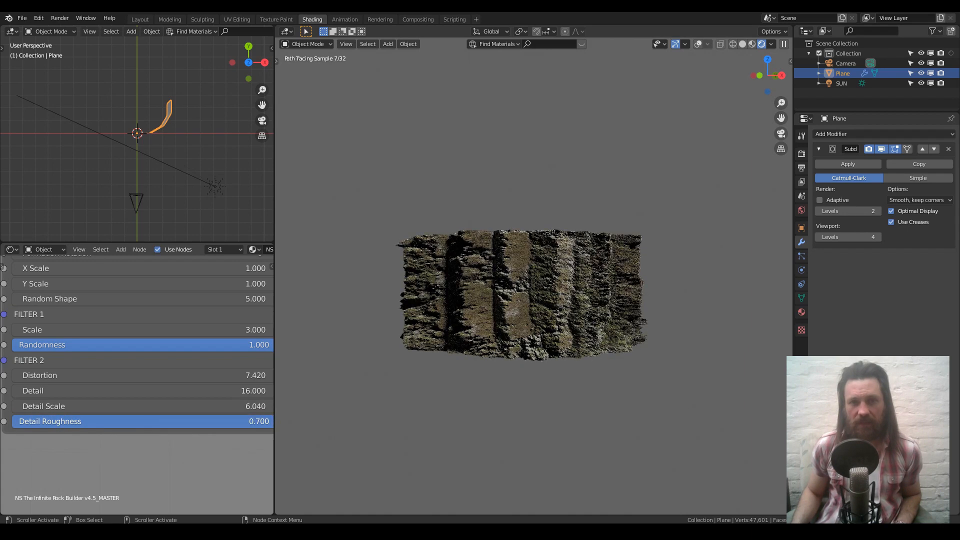
pyautogui.moveTo(270, 422); pyautogui.dragTo(13, 422)
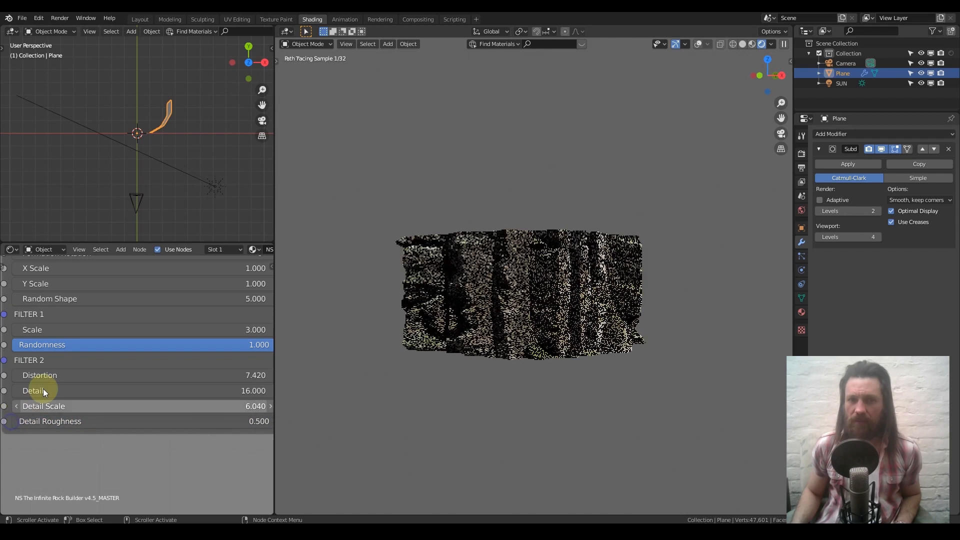
# - Set the Formation 2 Mix of the Tangent Formation 2 node to 1
pyautogui.scroll(-6, 115, 337)
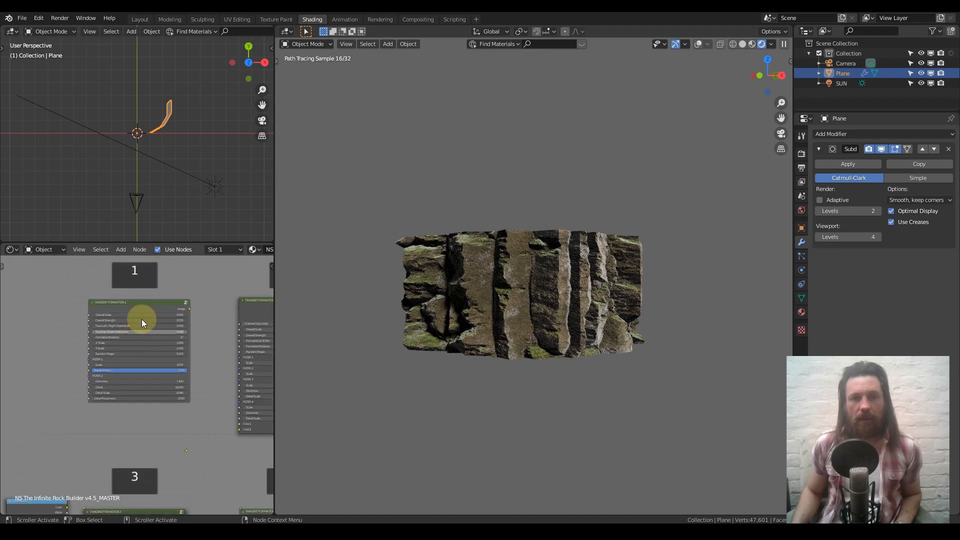
pyautogui.scroll(2, 133, 343)
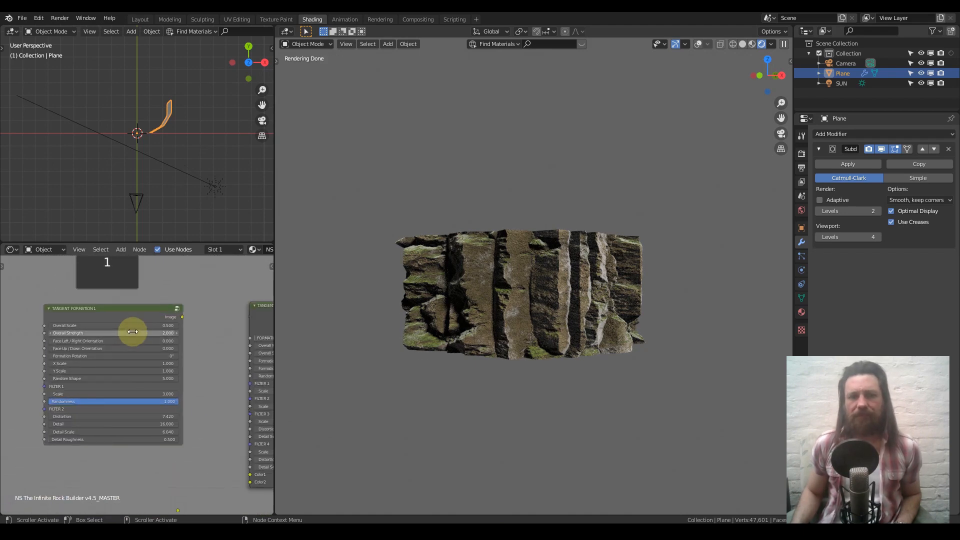
pyautogui.scroll(3, 570, 316)
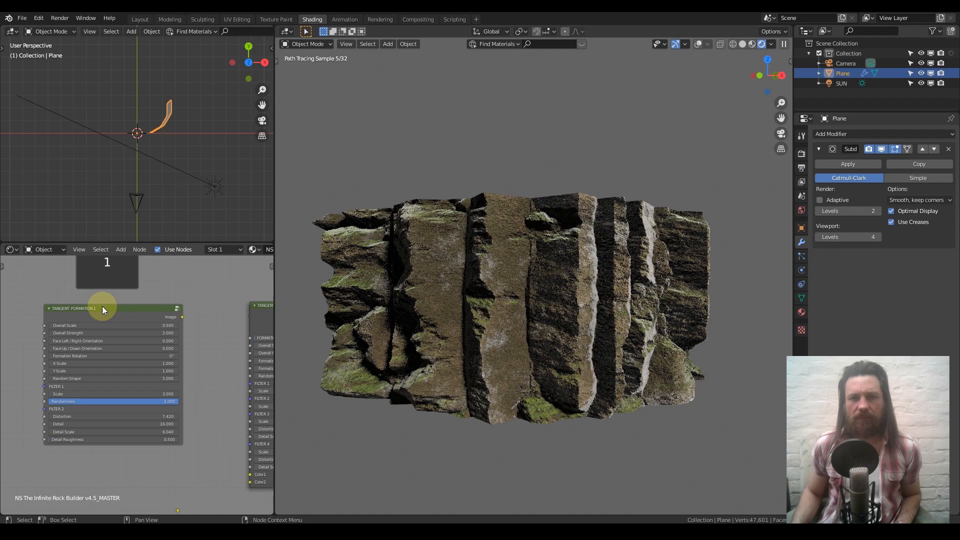
pyautogui.scroll(-2, 101, 306)
pyautogui.moveTo(159, 307); pyautogui.dragTo(112, 334, button='middle')
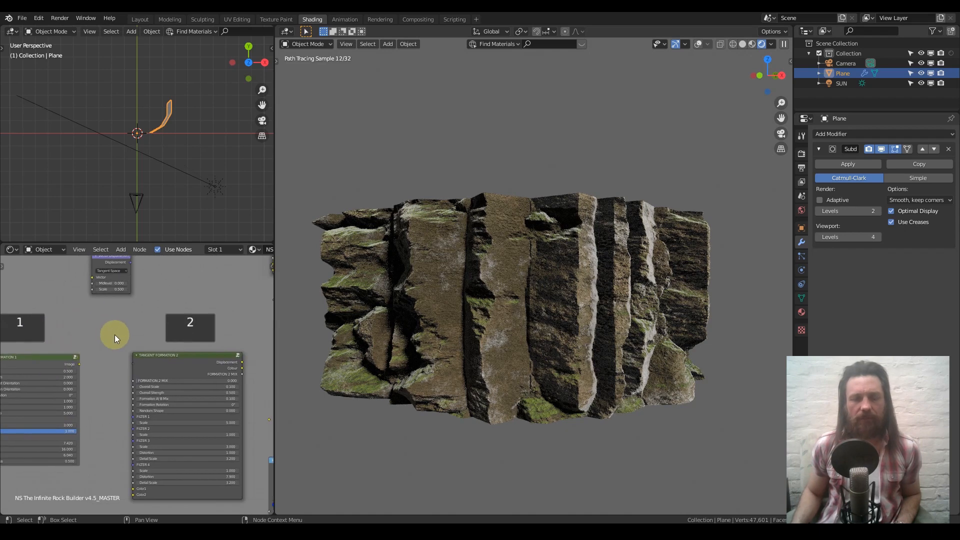
pyautogui.moveTo(167, 418); pyautogui.dragTo(119, 387, button='middle')
pyautogui.scroll(2, 119, 387)
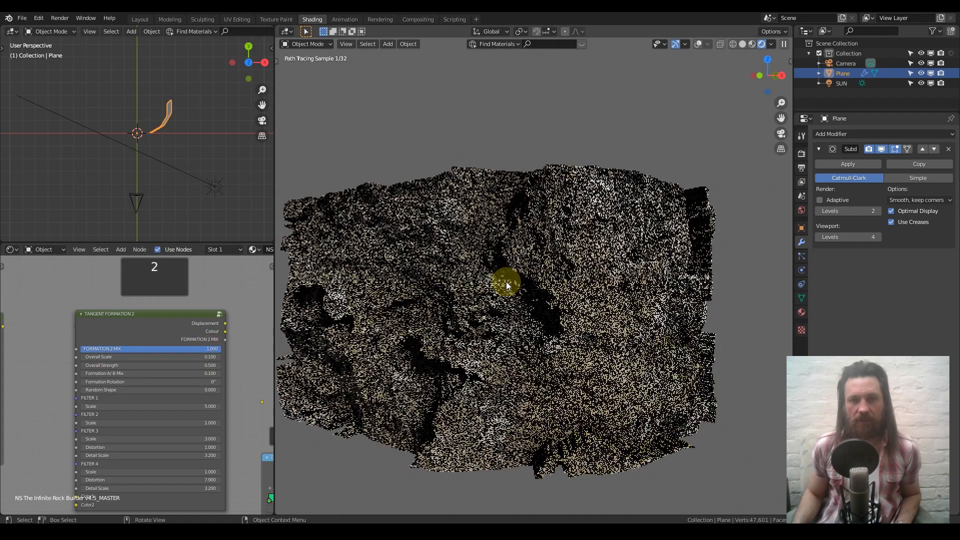
# - Examine the rock surface up close, the Tangent Formation 2 settings and the Vector Displacement node
pyautogui.scroll(2, 683, 212)
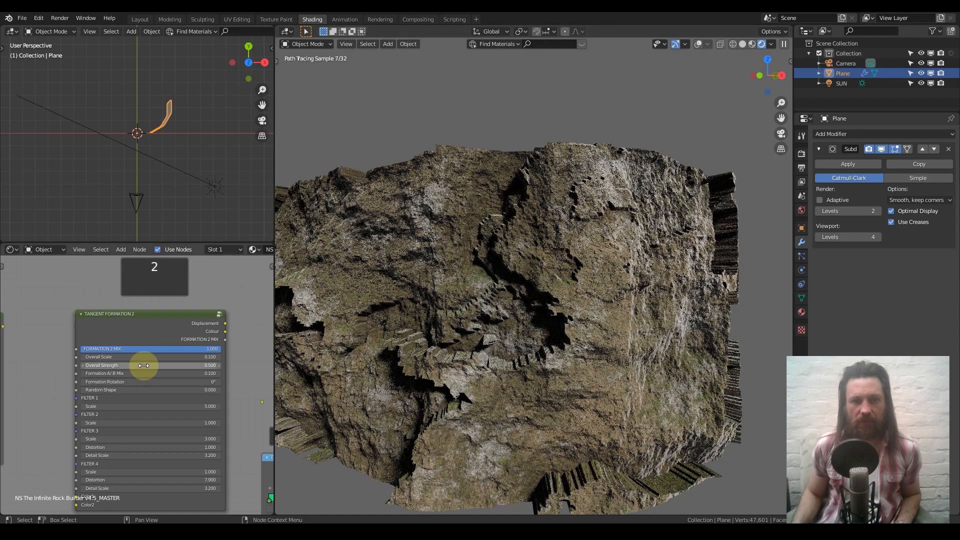
pyautogui.scroll(2, 147, 378)
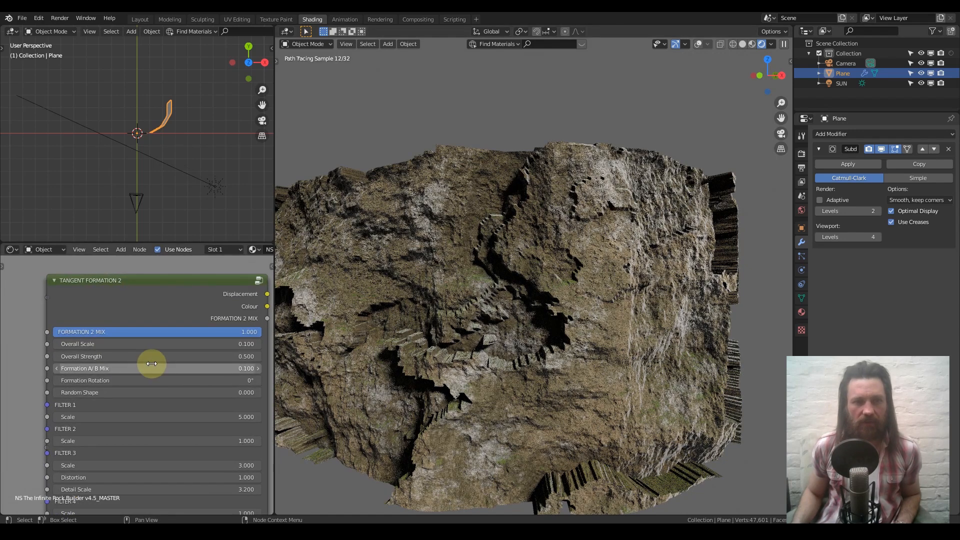
pyautogui.scroll(2, 148, 368)
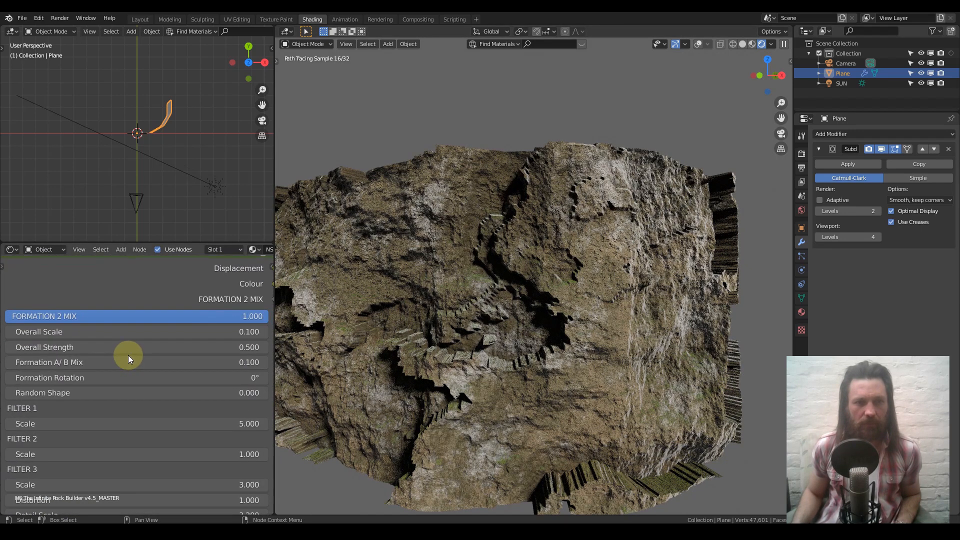
pyautogui.scroll(-5, 128, 356)
pyautogui.scroll(5, 127, 378)
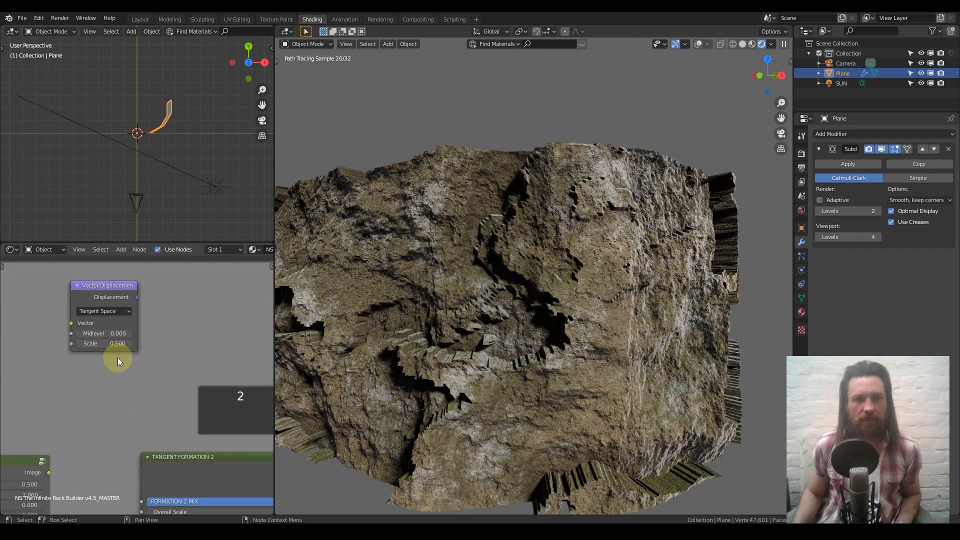
# - Set the Scale of the Vector Displacement node to 0.2
pyautogui.click(105, 328)
pyautogui.write('.2')
pyautogui.press('Return')
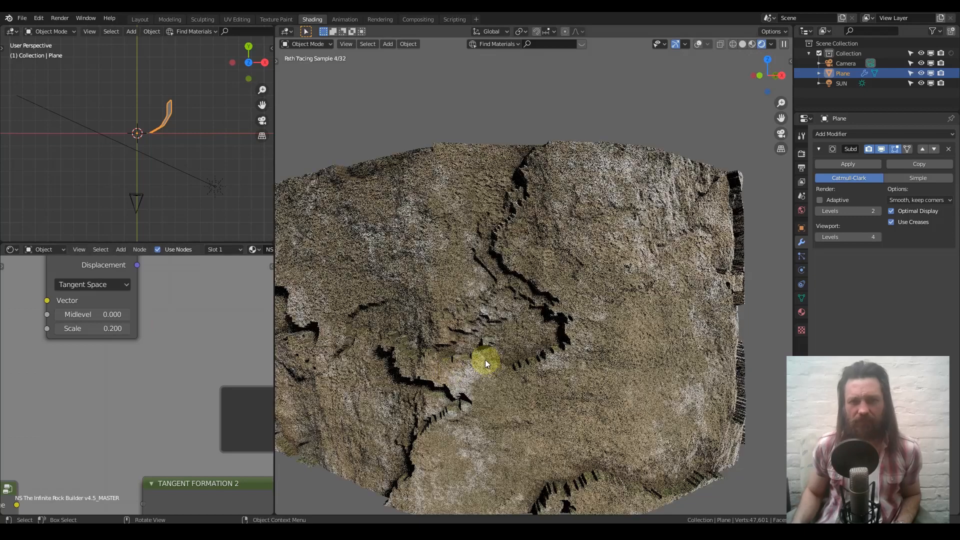
pyautogui.scroll(-8, 487, 358)
pyautogui.moveTo(490, 349); pyautogui.dragTo(530, 321, button='middle')
pyautogui.scroll(-3, 216, 412)
# - Try a Formation 2 Mix of 0.5 on the Tangent Formation 2 node, then set it to 0.3
pyautogui.moveTo(179, 450); pyautogui.dragTo(211, 337, button='middle')
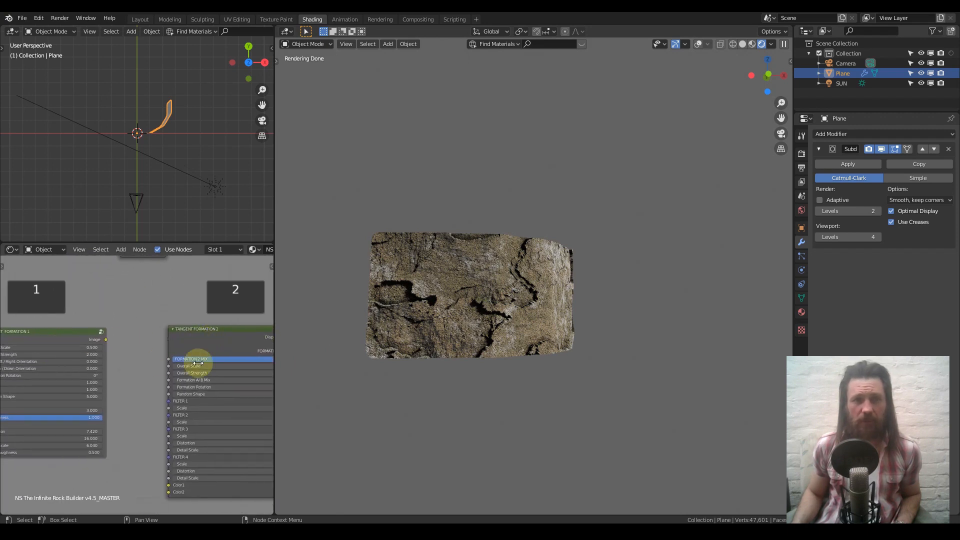
pyautogui.moveTo(250, 364); pyautogui.dragTo(224, 356, button='middle')
pyautogui.click(223, 356)
pyautogui.write('.5')
pyautogui.press('Return')
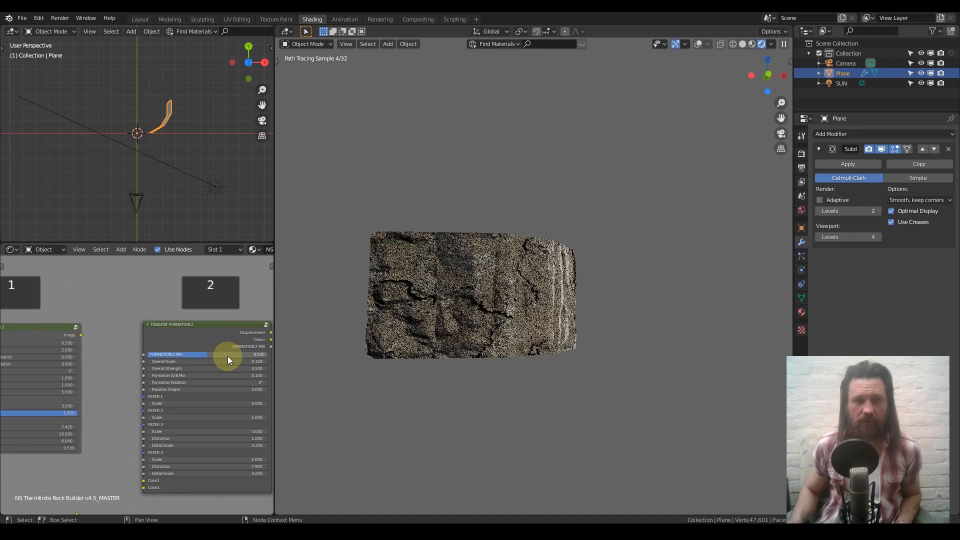
pyautogui.click(226, 352)
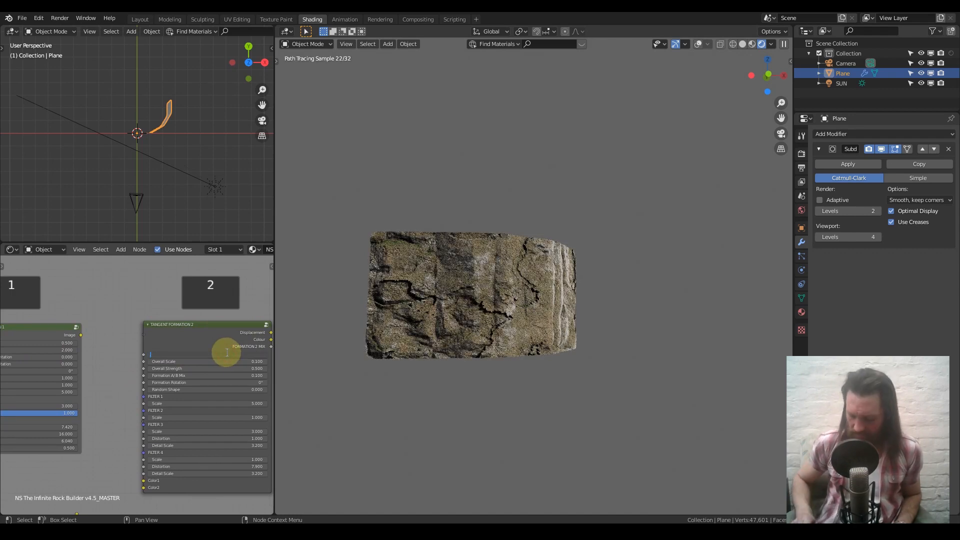
pyautogui.press('Return')
pyautogui.scroll(2, 440, 363)
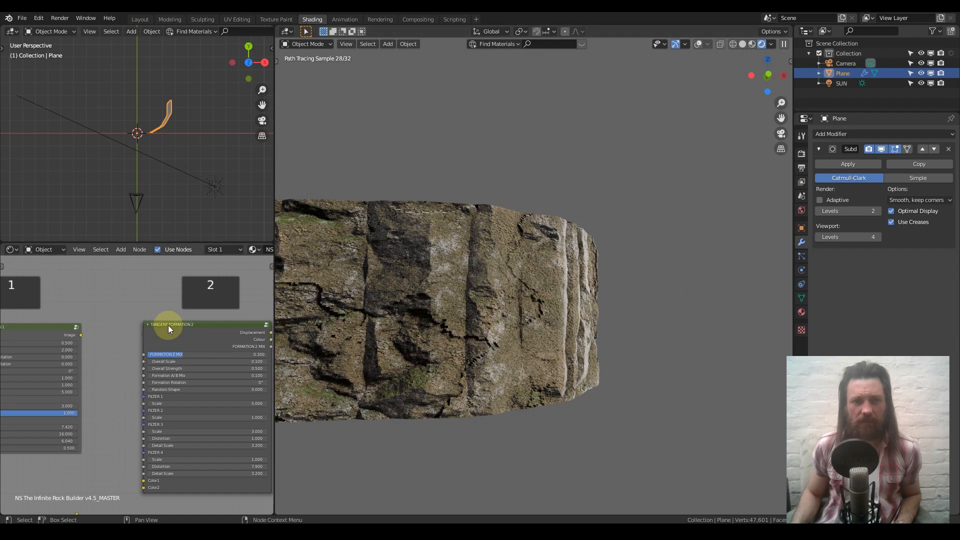
# - Set the Formation 3 Mix of the Tangent Formation 3 node to 1
pyautogui.scroll(-6, 168, 325)
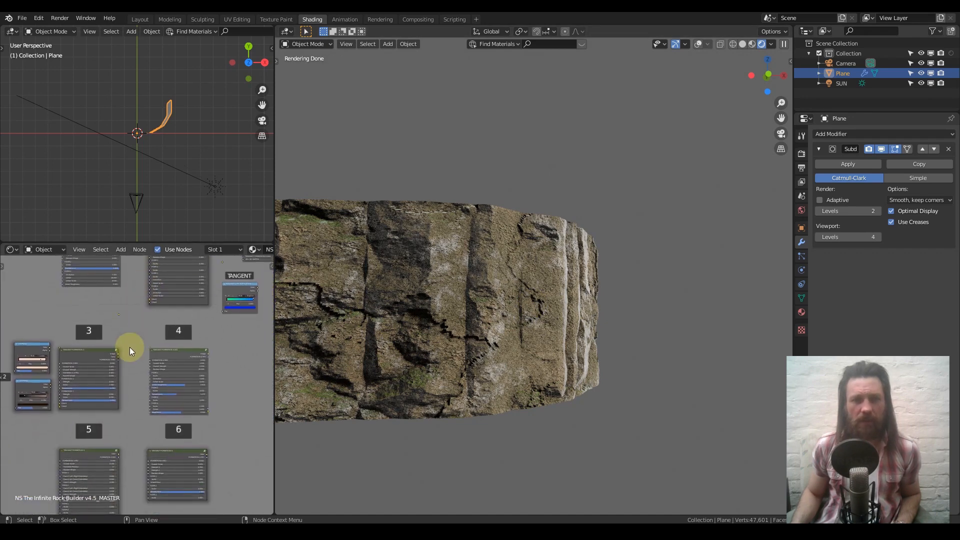
pyautogui.scroll(2, 130, 350)
pyautogui.moveTo(146, 317); pyautogui.dragTo(68, 377, button='middle')
pyautogui.moveTo(118, 328); pyautogui.dragTo(157, 341, button='middle')
pyautogui.moveTo(122, 308); pyautogui.dragTo(129, 332, button='middle')
pyautogui.scroll(-3, 125, 385)
pyautogui.moveTo(129, 424); pyautogui.dragTo(144, 456, button='middle')
pyautogui.moveTo(137, 270); pyautogui.dragTo(127, 365, button='middle')
pyautogui.scroll(2, 121, 364)
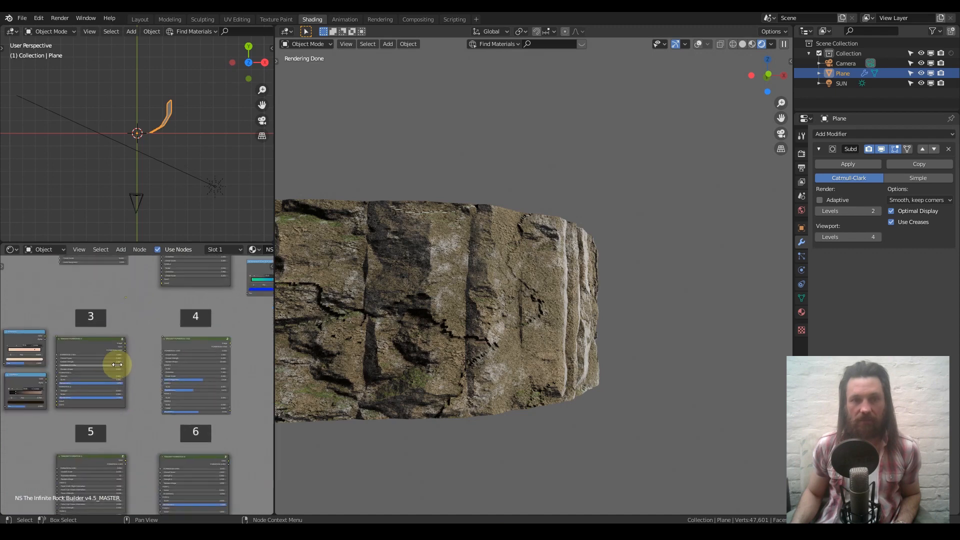
pyautogui.scroll(3, 116, 365)
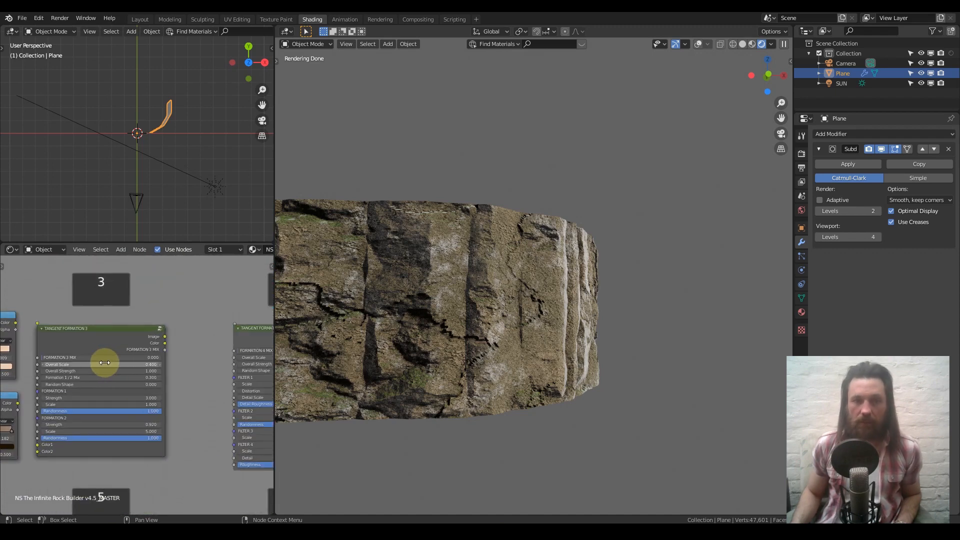
pyautogui.moveTo(54, 358); pyautogui.dragTo(149, 357)
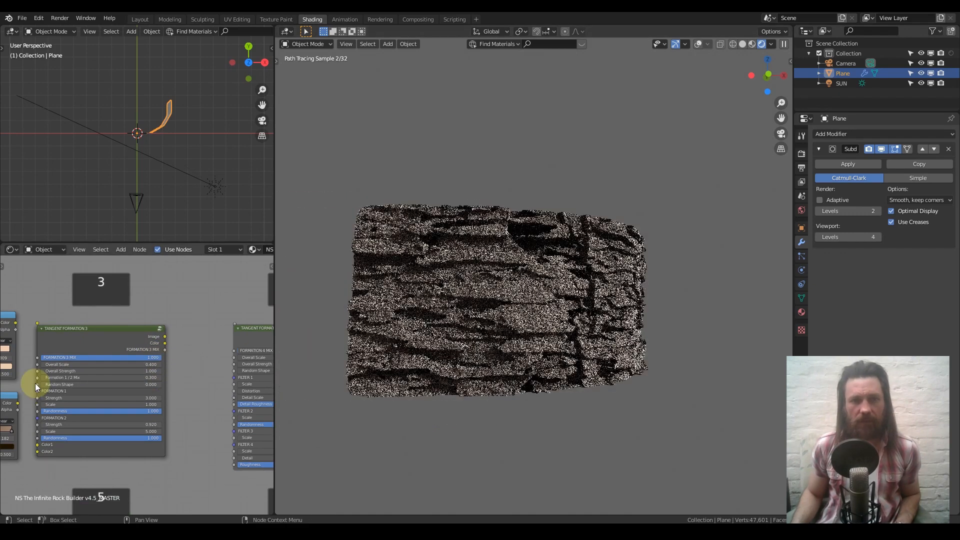
# - Change the peach colour stop at position 0.809 in the upper ColorRamp feeding Tangent Formation 3 to light blue
pyautogui.scroll(4, 64, 345)
pyautogui.moveTo(62, 346); pyautogui.dragTo(129, 376, button='middle')
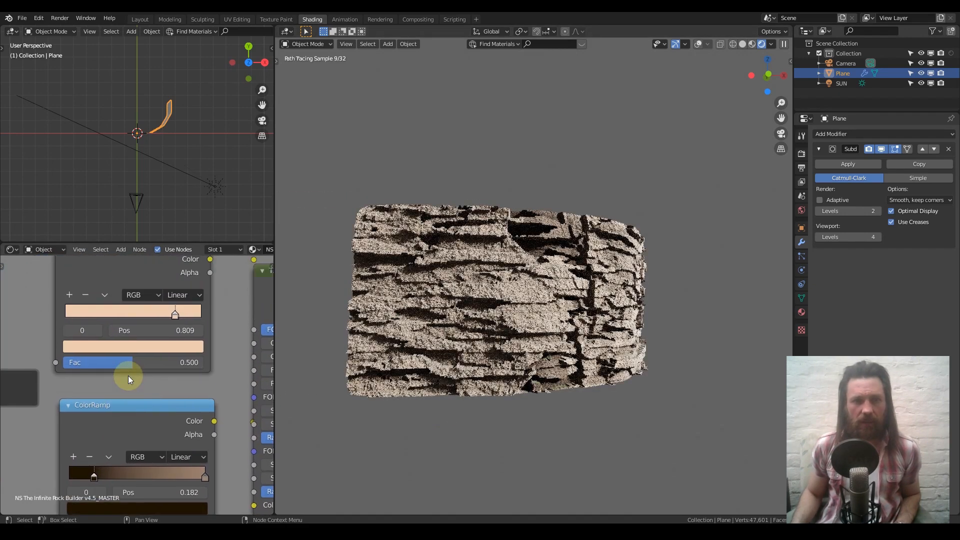
pyautogui.click(133, 346)
pyautogui.moveTo(110, 220); pyautogui.dragTo(128, 193)
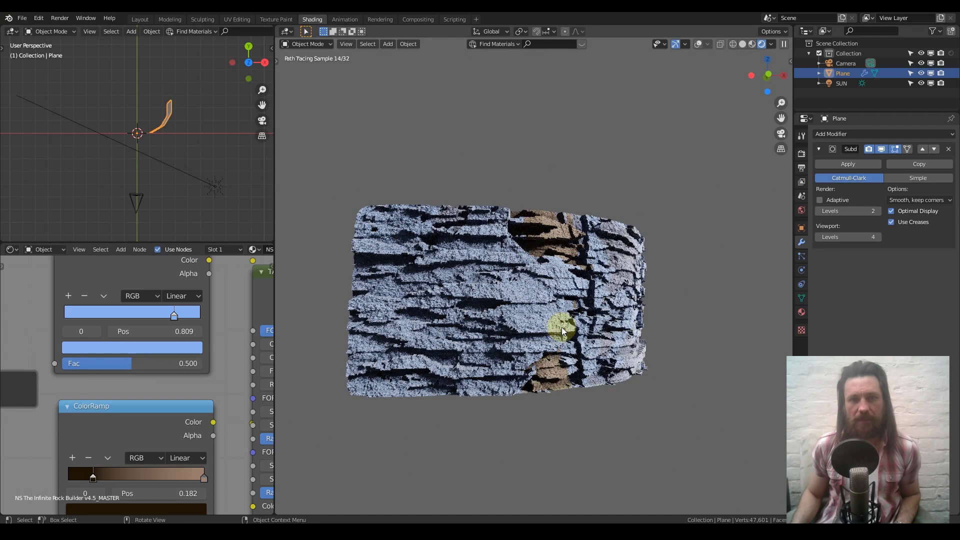
# - Try an Overall Scale of 2 on Tangent Formation 3, then set it to 1
pyautogui.moveTo(204, 385); pyautogui.dragTo(83, 382, button='middle')
pyautogui.moveTo(166, 369); pyautogui.dragTo(106, 360, button='middle')
pyautogui.moveTo(164, 345); pyautogui.dragTo(97, 341, button='middle')
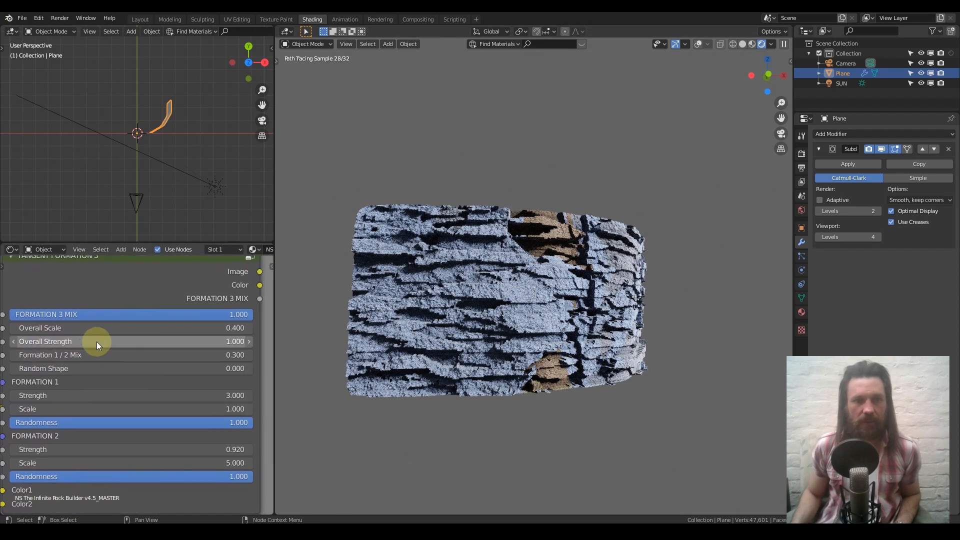
pyautogui.click(108, 334)
pyautogui.write('2.0')
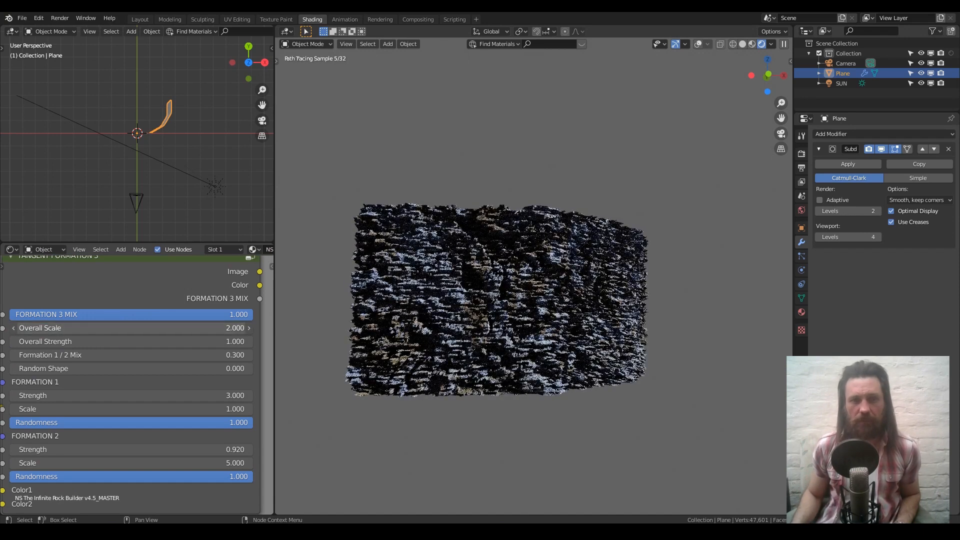
pyautogui.press('Return')
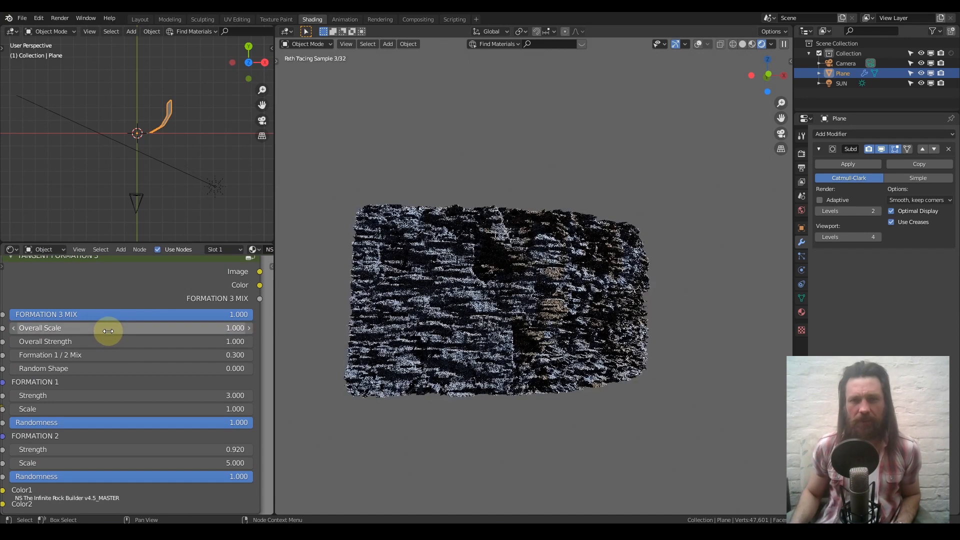
pyautogui.moveTo(430, 342); pyautogui.dragTo(414, 349, button='middle')
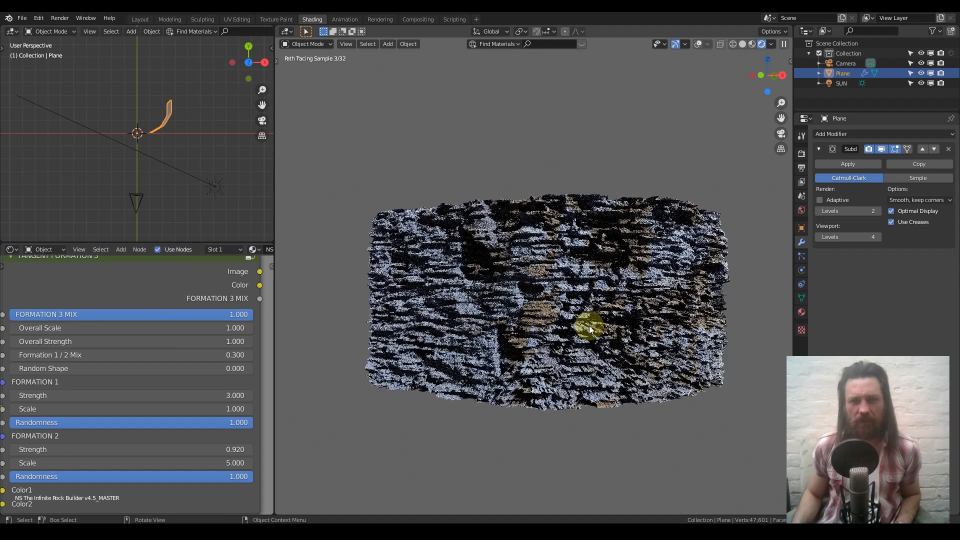
pyautogui.scroll(-4, 131, 341)
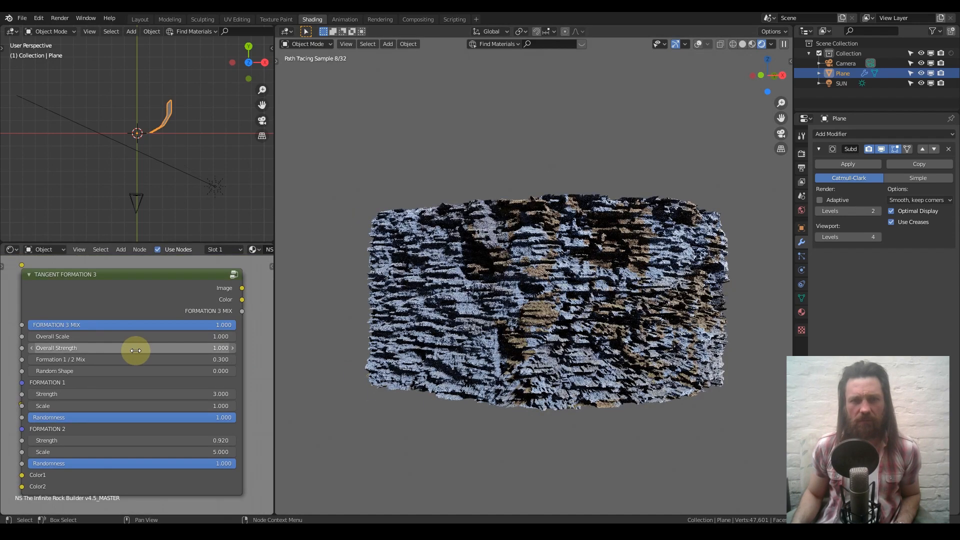
# - Try a Formation 1 / 2 Mix of -1 on Tangent Formation 3, then restore it to 0.3
pyautogui.scroll(2, 148, 345)
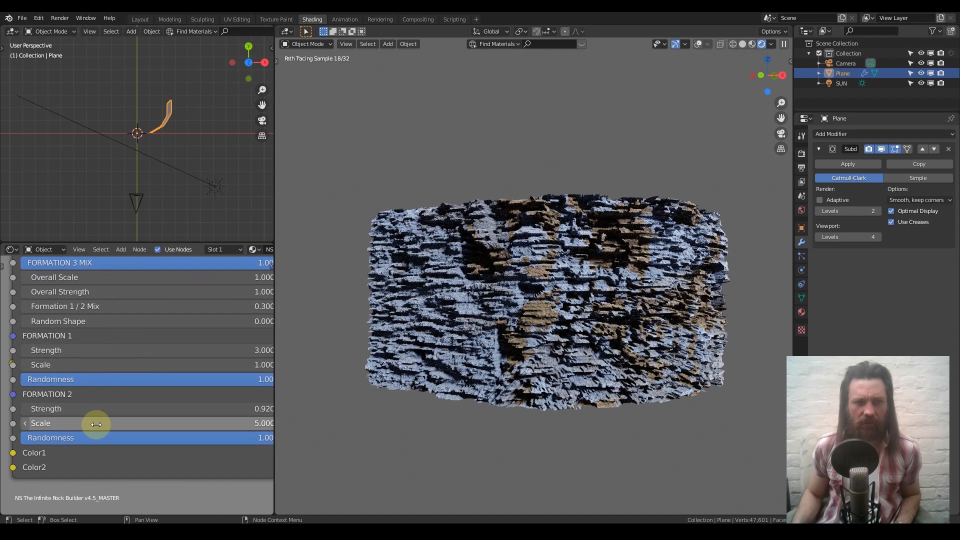
pyautogui.moveTo(123, 316); pyautogui.dragTo(114, 331, button='middle')
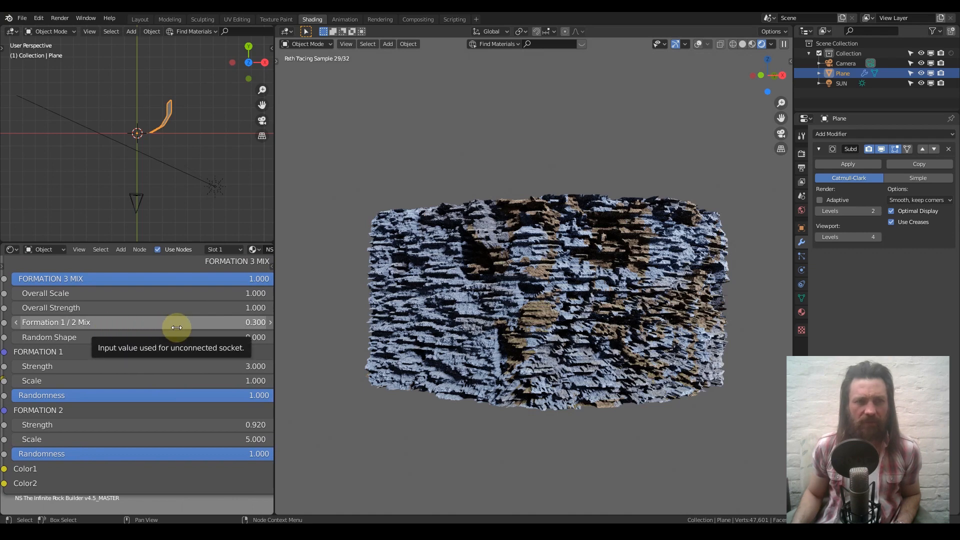
pyautogui.scroll(-1, 177, 325)
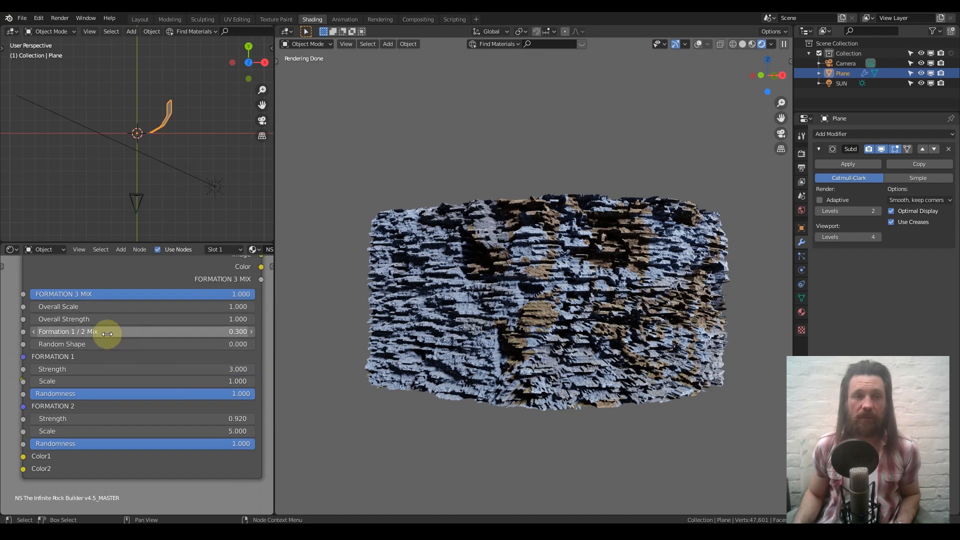
pyautogui.moveTo(175, 331); pyautogui.dragTo(110, 332)
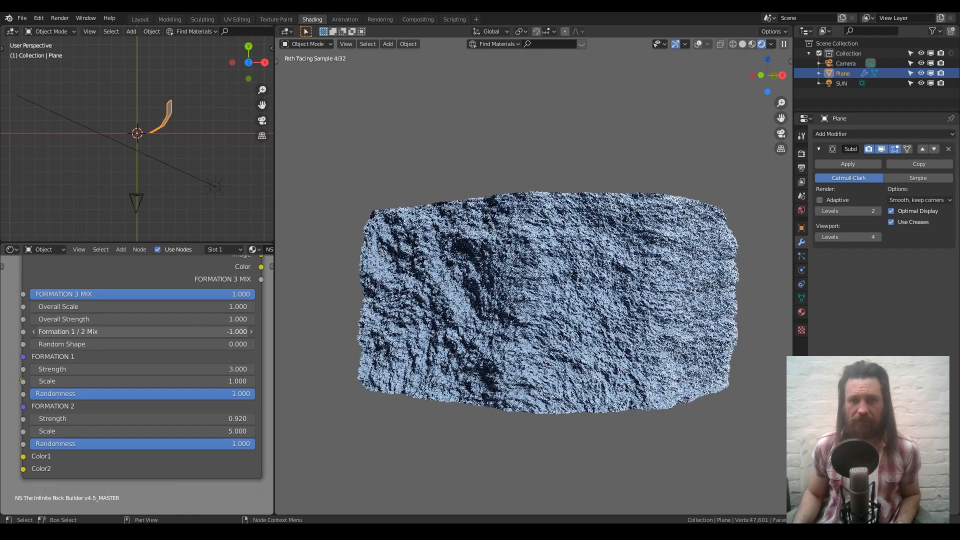
pyautogui.moveTo(100, 327); pyautogui.dragTo(76, 326)
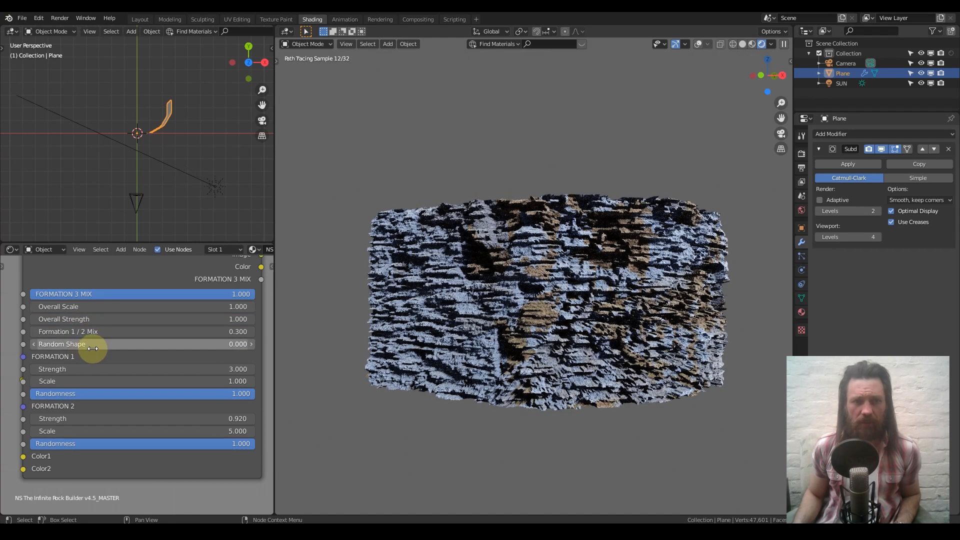
# - Set the Random Shape of Tangent Formation 3 to 100
pyautogui.click(93, 345)
pyautogui.write('1')
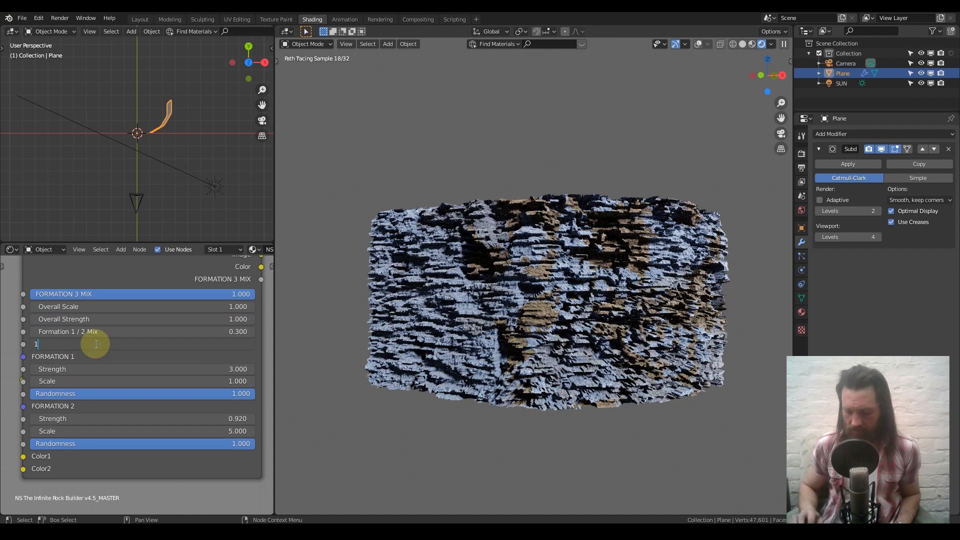
pyautogui.write('00')
pyautogui.press('Return')
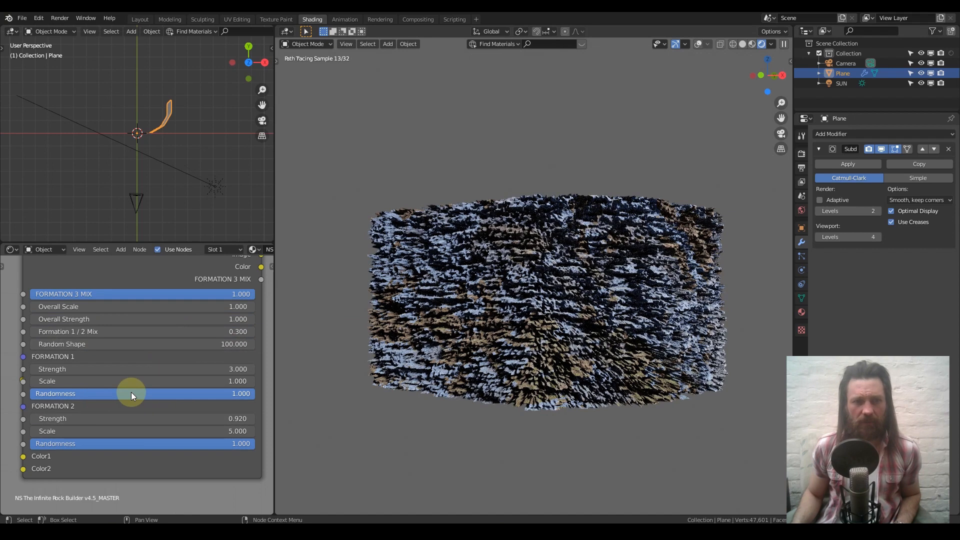
# - Take Tangent Formation 3 out of the mix and set the Formation 4 Mix of Tangent Formation 4.001 to 1
pyautogui.scroll(-4, 131, 391)
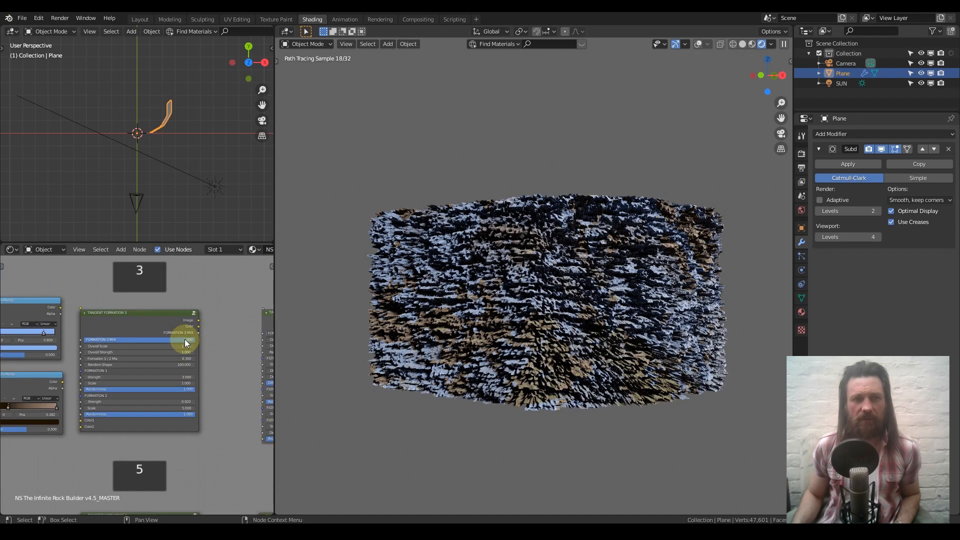
pyautogui.moveTo(208, 323); pyautogui.dragTo(5, 322, button='middle')
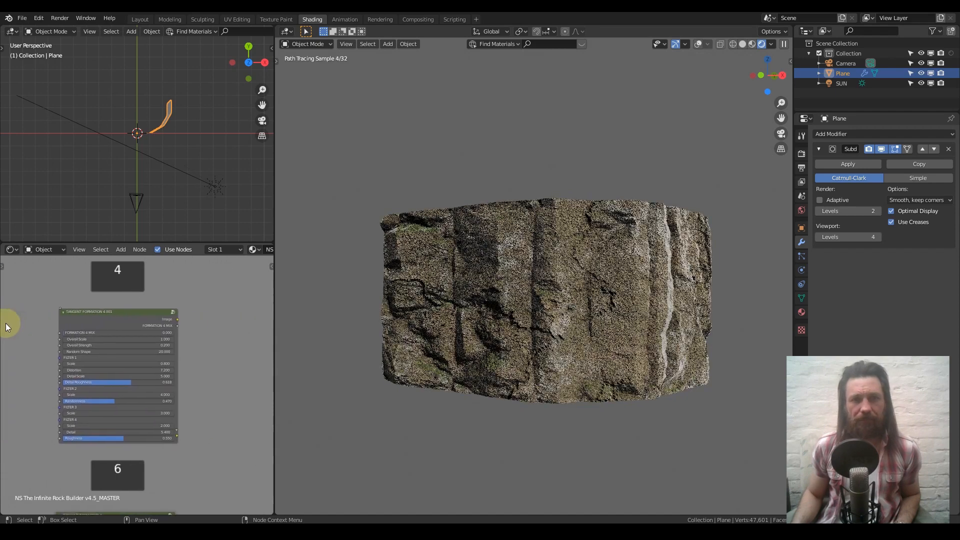
pyautogui.scroll(2, 80, 351)
pyautogui.click(44, 307)
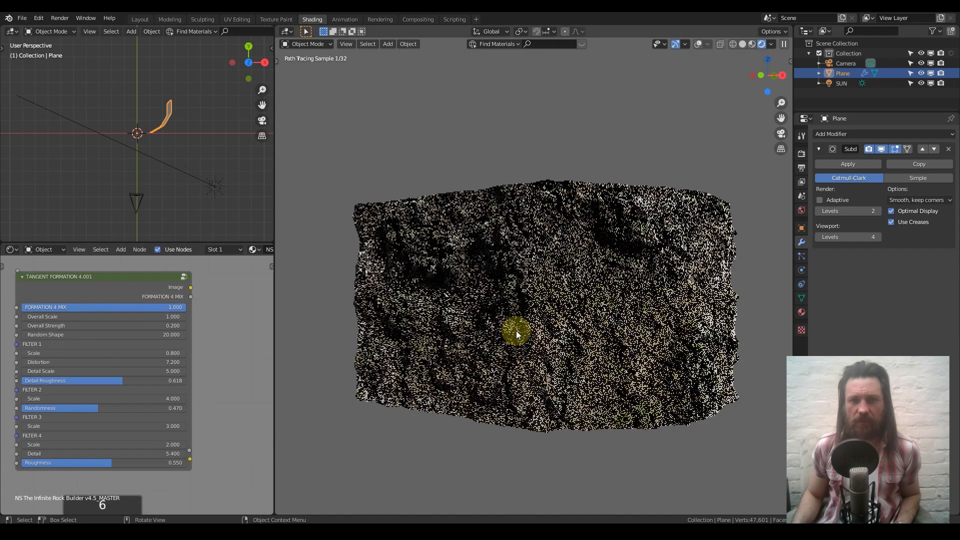
# - Try Overall Strength values of 1 and 0.2 on Tangent Formation 4.001, then set it to 0.5
pyautogui.scroll(3, 133, 322)
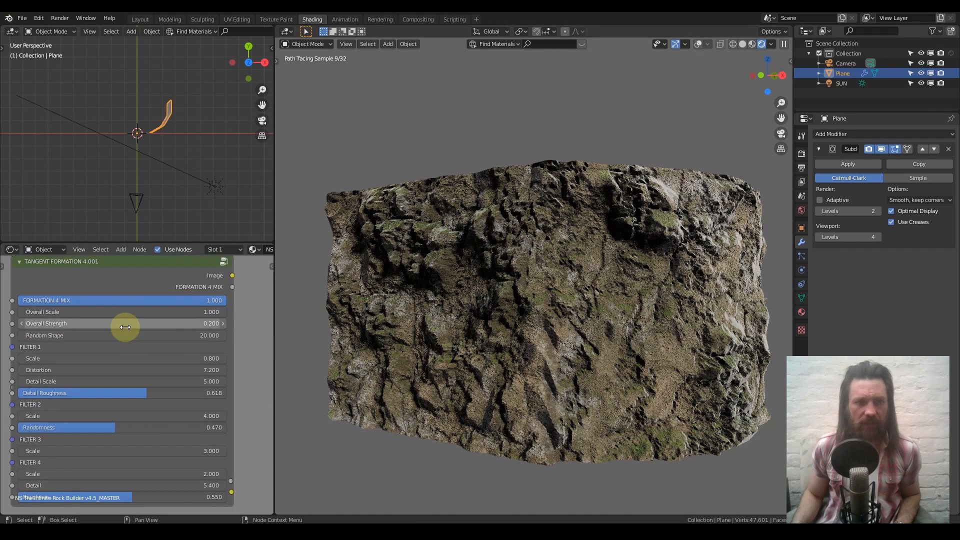
pyautogui.doubleClick(124, 323)
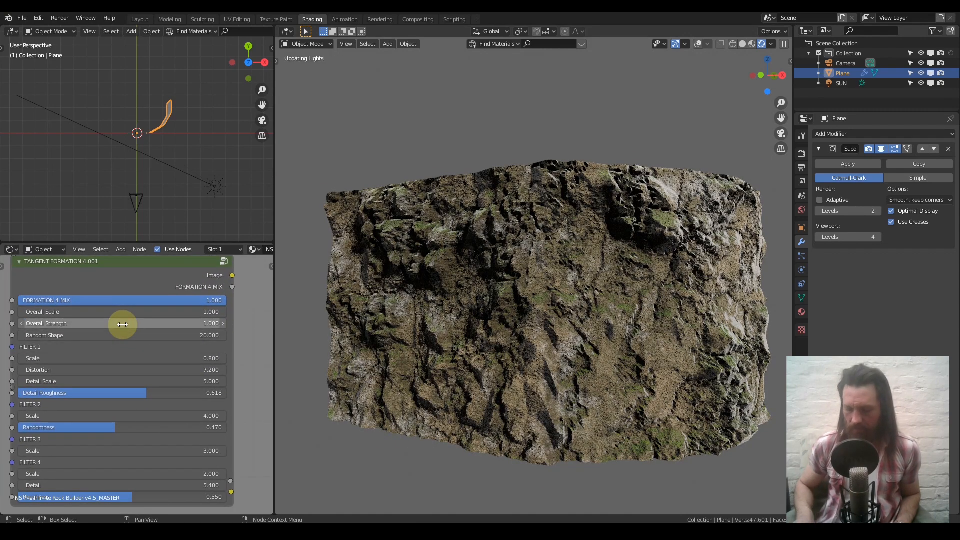
pyautogui.doubleClick(122, 322)
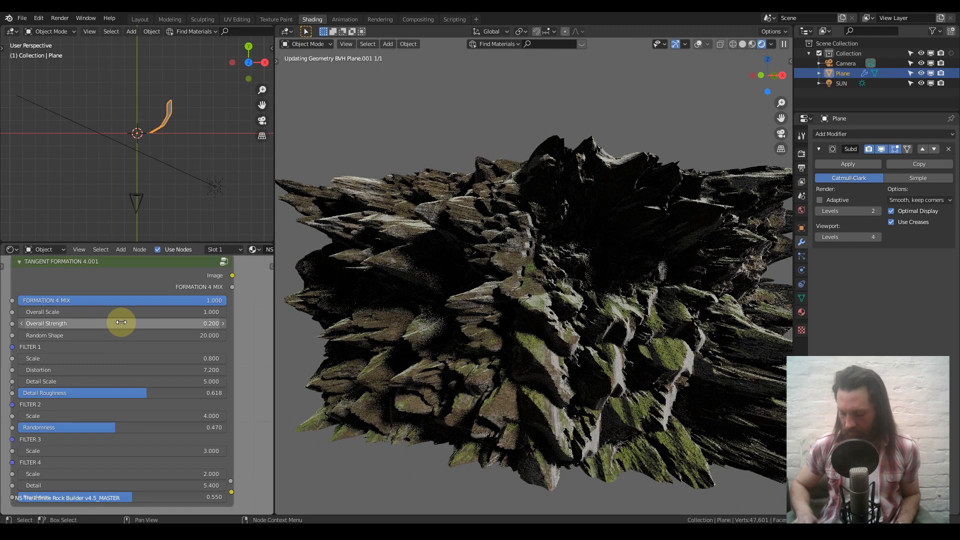
pyautogui.doubleClick(121, 322)
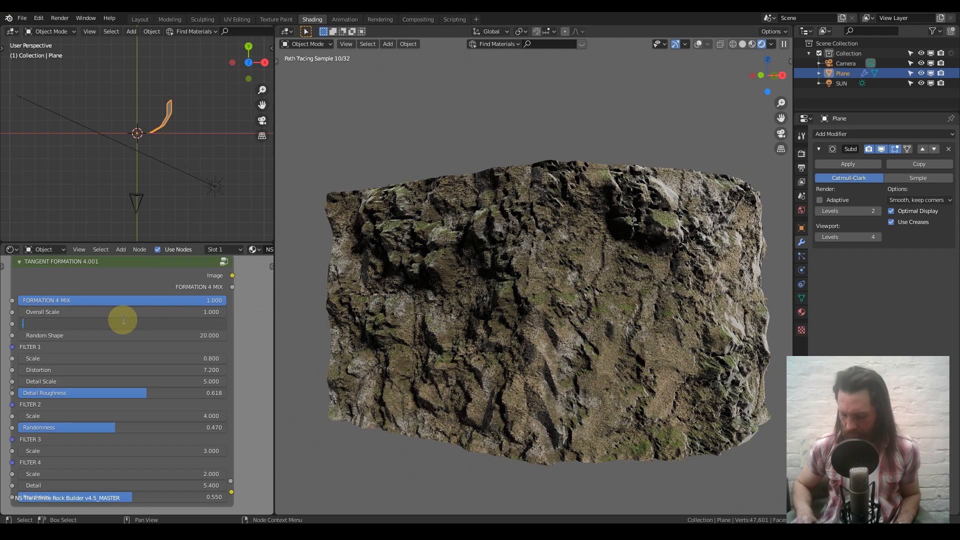
pyautogui.press('Return')
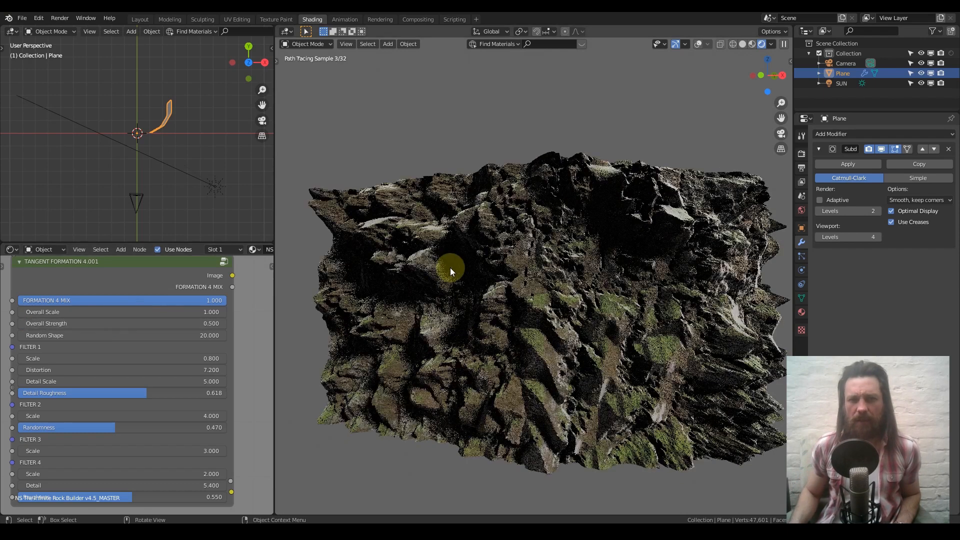
# - Set the Overall Scale of Tangent Formation 4.001 to 0.5
pyautogui.scroll(2, 80, 316)
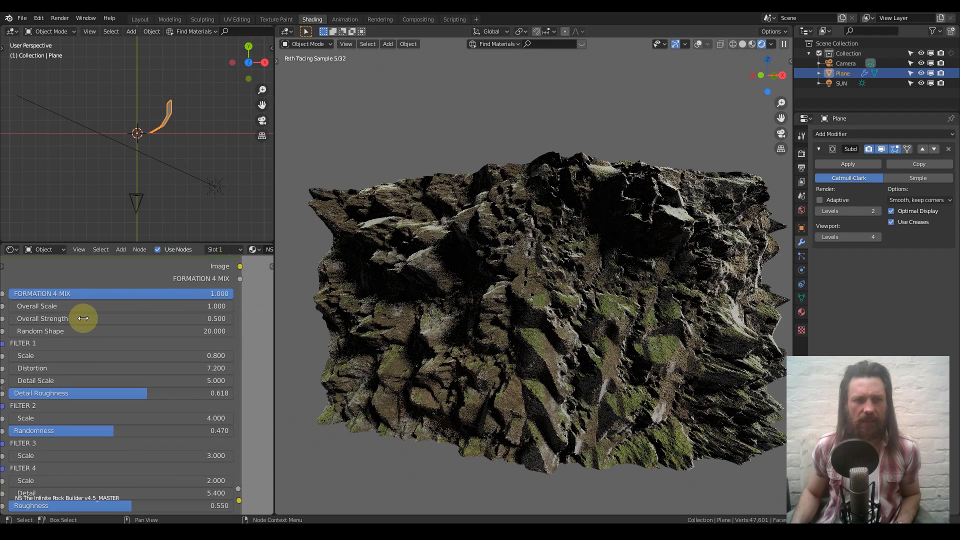
pyautogui.doubleClick(105, 300)
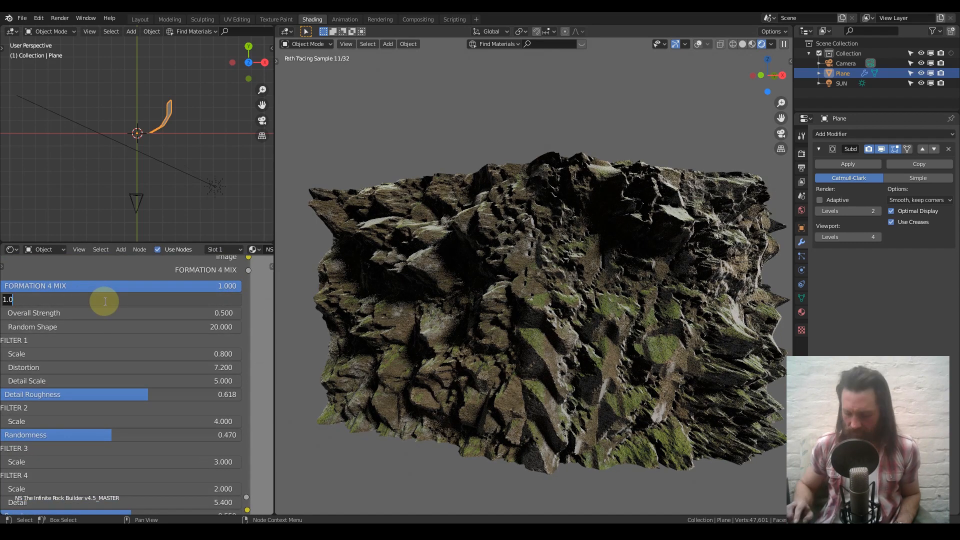
pyautogui.press('Return')
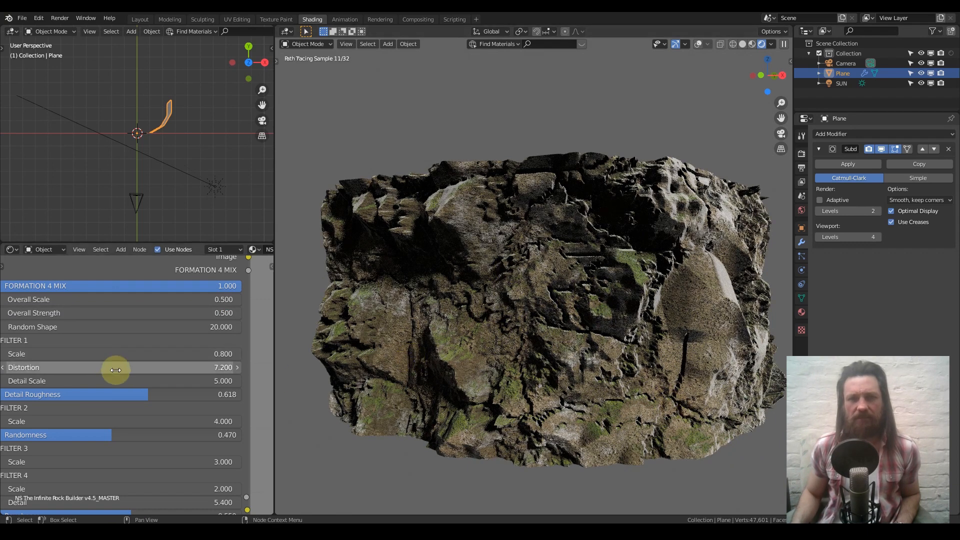
# - Enable Adaptive subdivision on the plane's Subdivision modifier
pyautogui.click(816, 202)
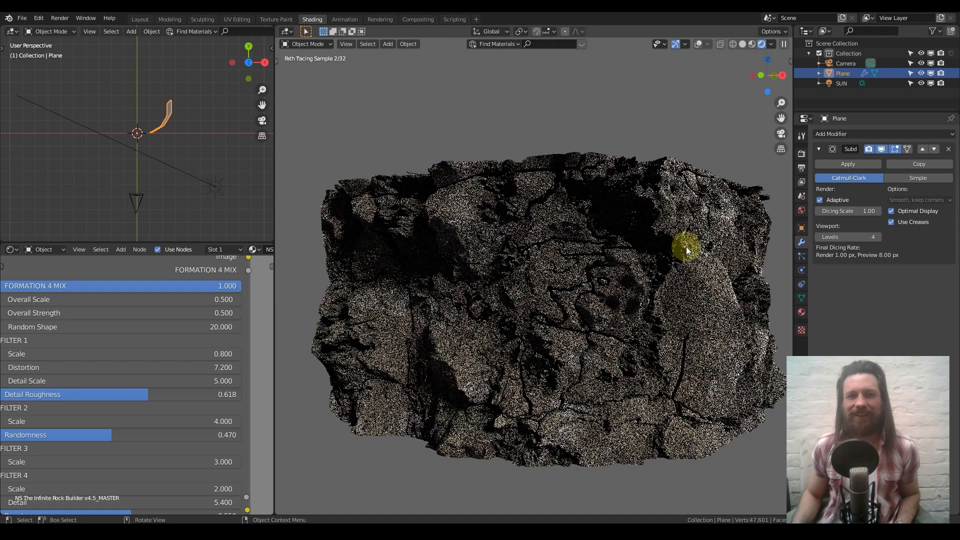
# - Review the filter settings of Tangent Formation 4.001 and lower its Formation 4 Mix to 0.158
pyautogui.moveTo(143, 360); pyautogui.dragTo(206, 340, button='middle')
pyautogui.moveTo(196, 289); pyautogui.dragTo(167, 290, button='middle')
pyautogui.moveTo(171, 370)
pyautogui.mouseDown(button='middle')
pyautogui.moveTo(180, 314)
pyautogui.moveTo(171, 353)
pyautogui.mouseUp(button='middle')
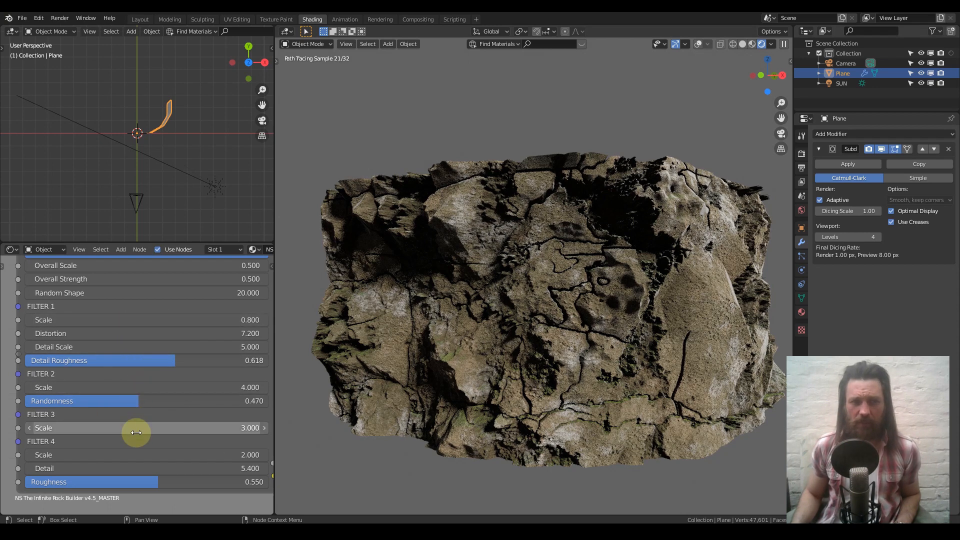
pyautogui.scroll(-2, 129, 379)
pyautogui.moveTo(136, 374); pyautogui.dragTo(146, 425, button='middle')
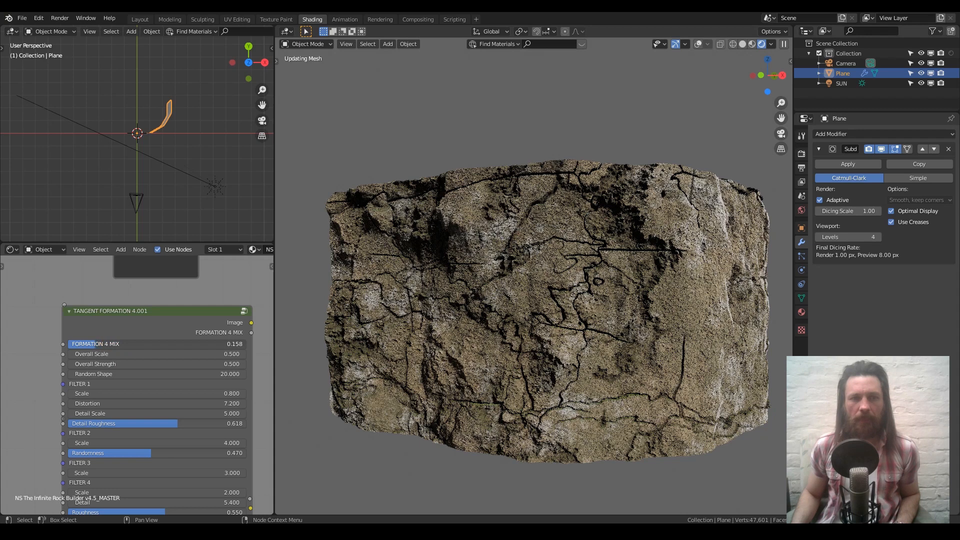
# - Set the Overall Strength of Tangent Formation 1 to 5
pyautogui.scroll(-3, 112, 341)
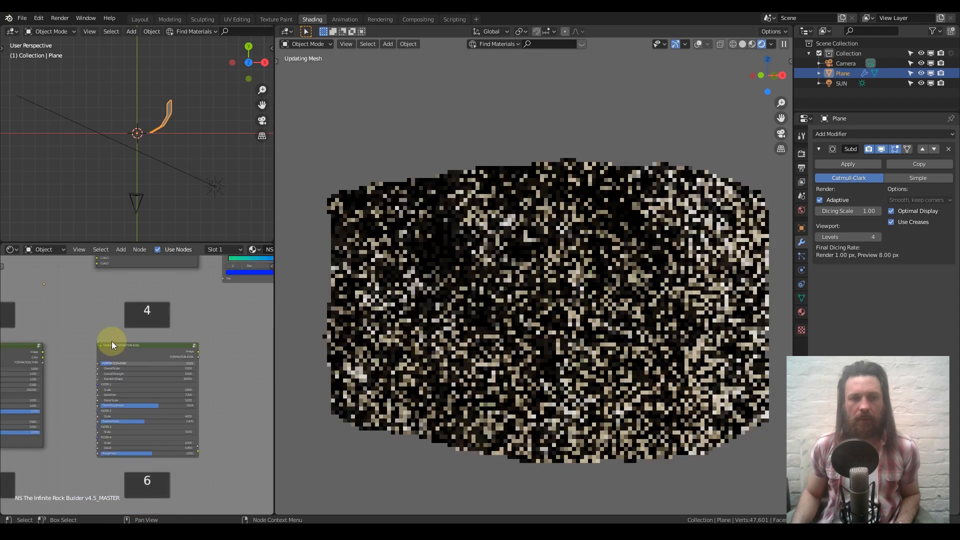
pyautogui.moveTo(121, 371); pyautogui.dragTo(217, 449, button='middle')
pyautogui.moveTo(79, 332); pyautogui.dragTo(139, 369, button='middle')
pyautogui.scroll(4, 135, 354)
pyautogui.moveTo(106, 296); pyautogui.dragTo(137, 366, button='middle')
pyautogui.scroll(1, 131, 364)
pyautogui.moveTo(84, 338); pyautogui.dragTo(139, 332, button='middle')
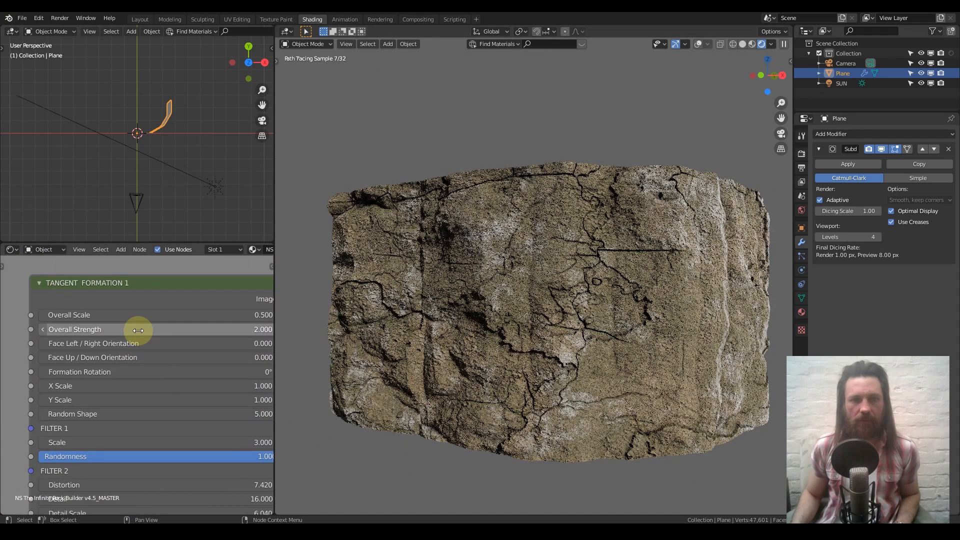
pyautogui.click(138, 330)
pyautogui.write('5')
pyautogui.press('Return')
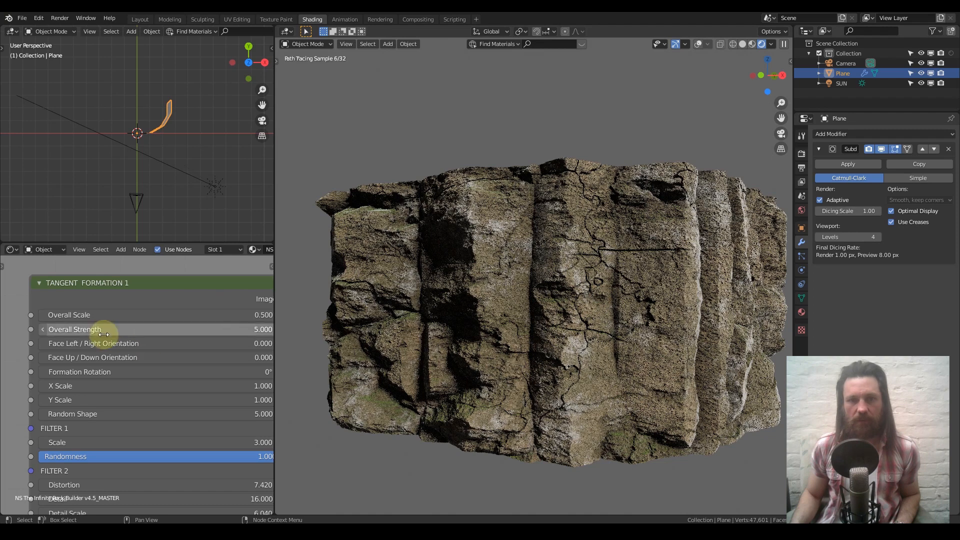
# - Set the Formation 5 Mix of Tangent Formation 5 to 1 and disable Adaptive subdivision on the plane's Subdivision modifier
pyautogui.scroll(-7, 100, 314)
pyautogui.moveTo(136, 384); pyautogui.dragTo(120, 278, button='middle')
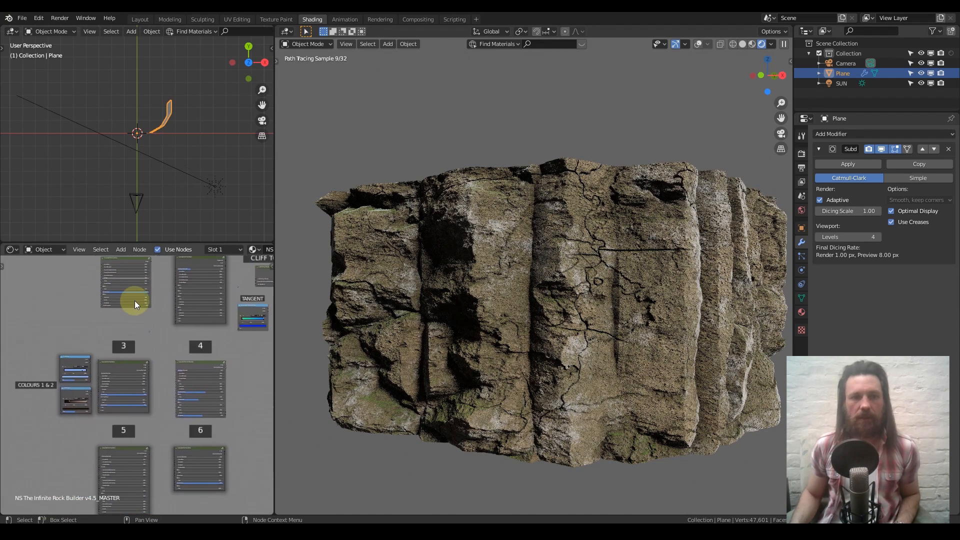
pyautogui.moveTo(169, 454); pyautogui.dragTo(176, 374, button='middle')
pyautogui.scroll(5, 176, 374)
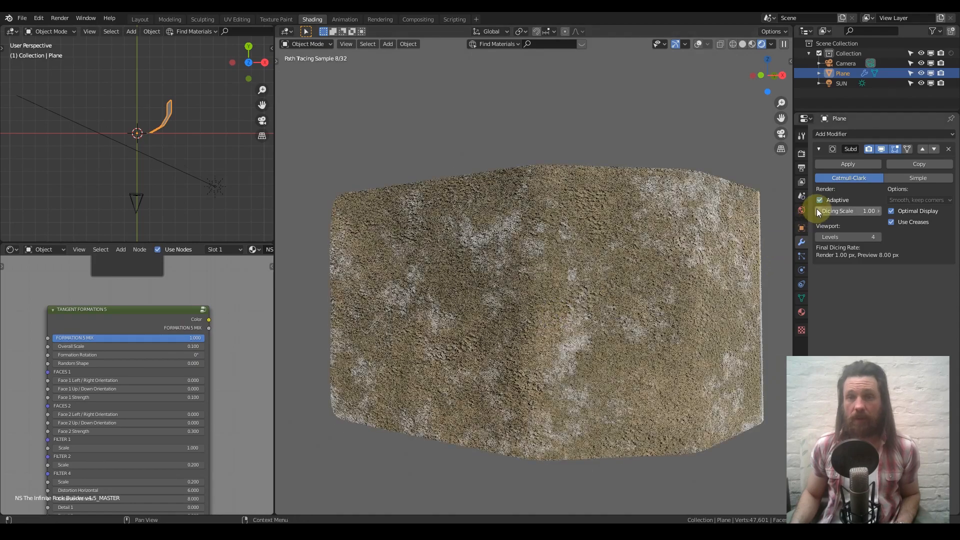
pyautogui.click(818, 199)
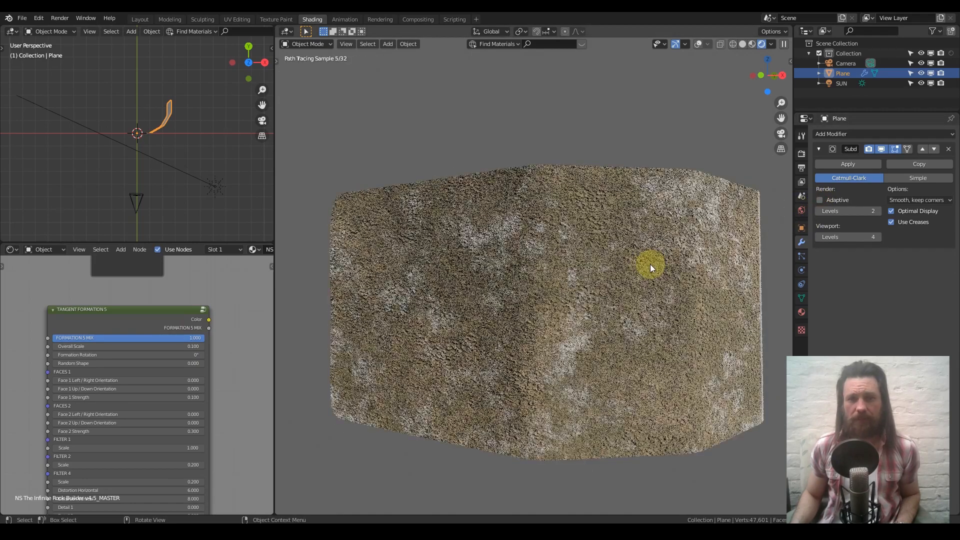
# - Try an Overall Scale of 3 on Tangent Formation 5, then set it to 2
pyautogui.scroll(2, 187, 365)
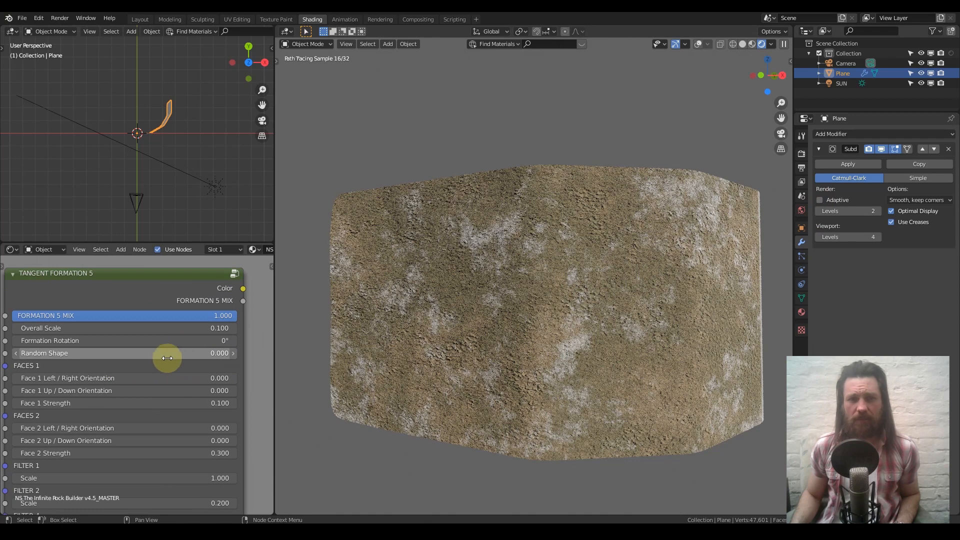
pyautogui.scroll(2, 170, 359)
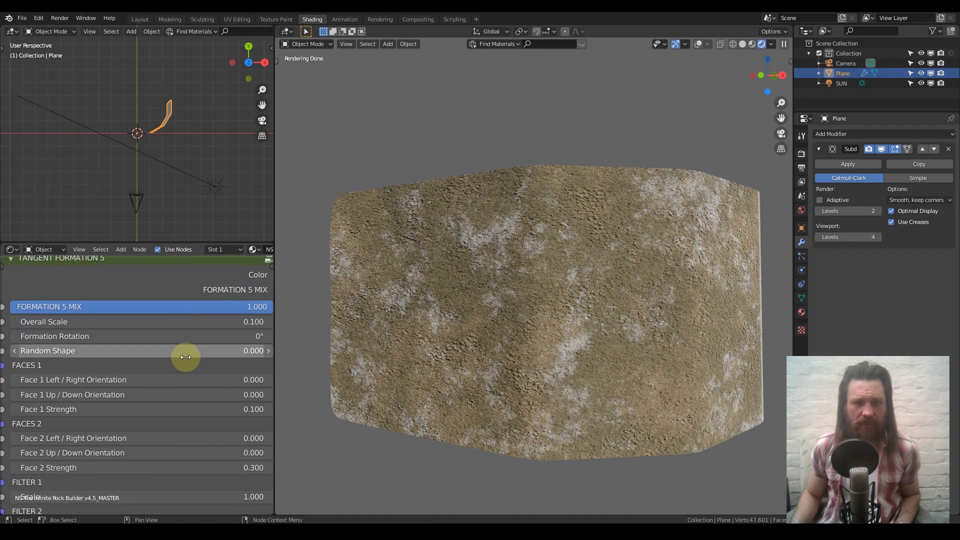
pyautogui.scroll(-5, 188, 356)
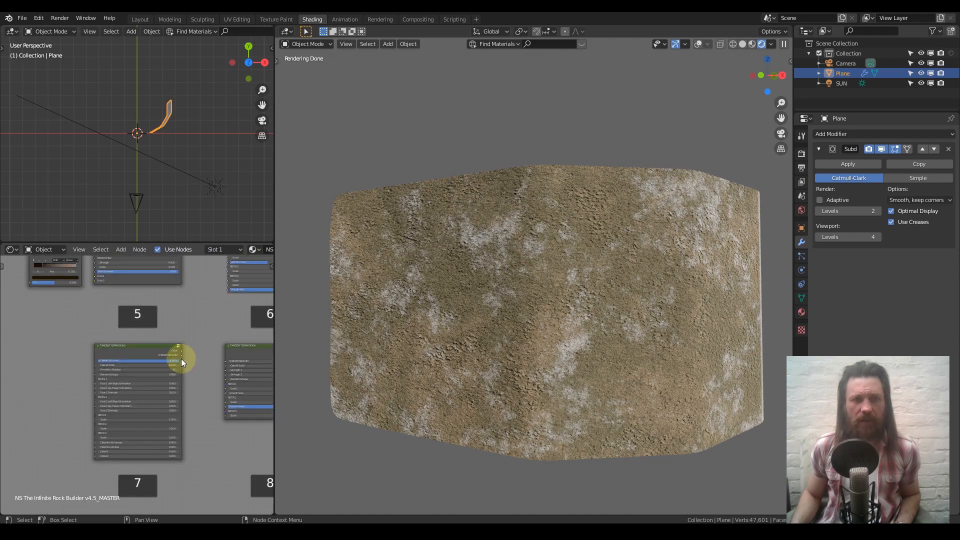
pyautogui.scroll(5, 173, 372)
pyautogui.click(190, 324)
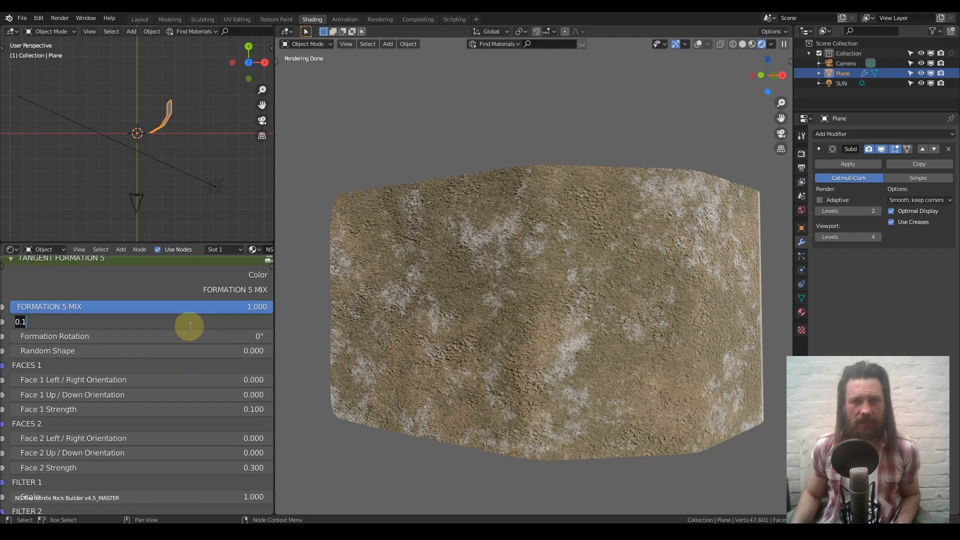
pyautogui.press('Return')
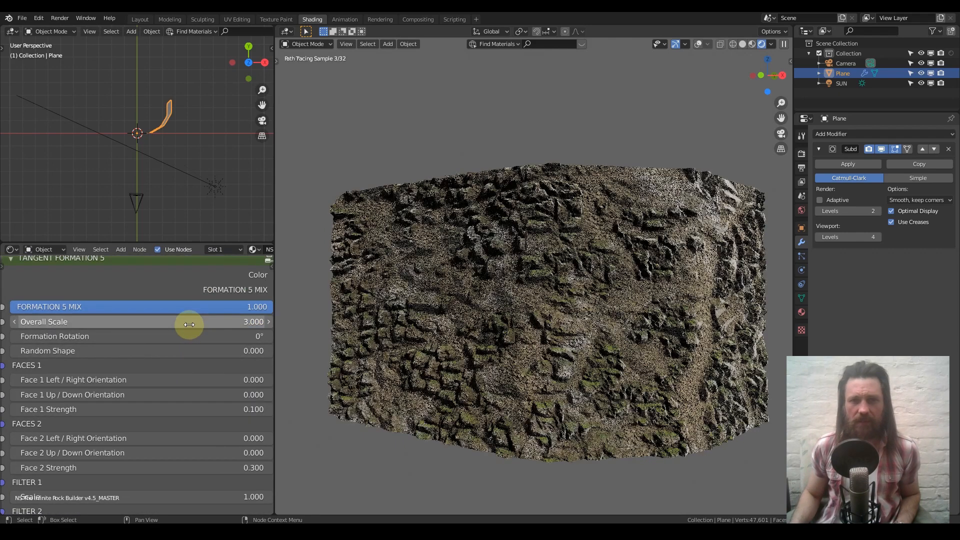
pyautogui.click(189, 323)
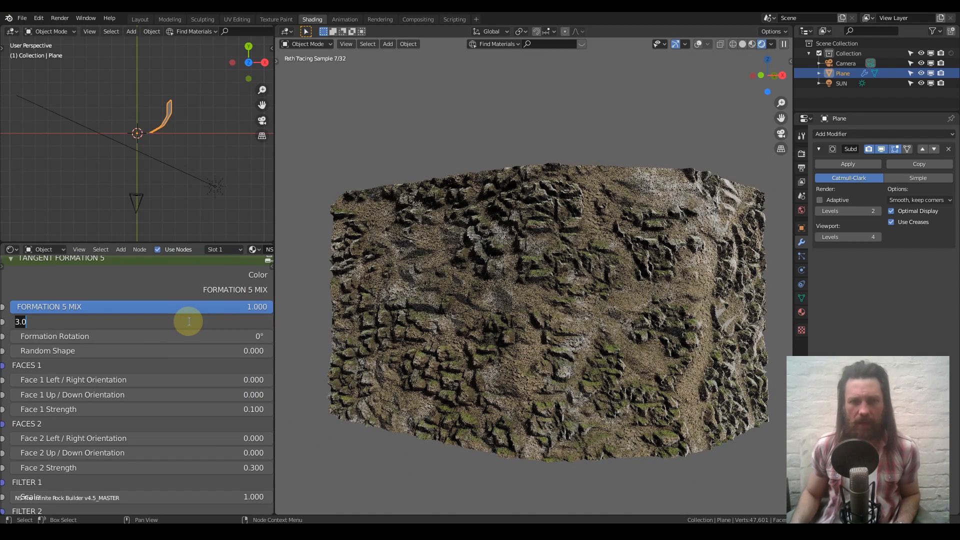
pyautogui.write('2')
pyautogui.press('Return')
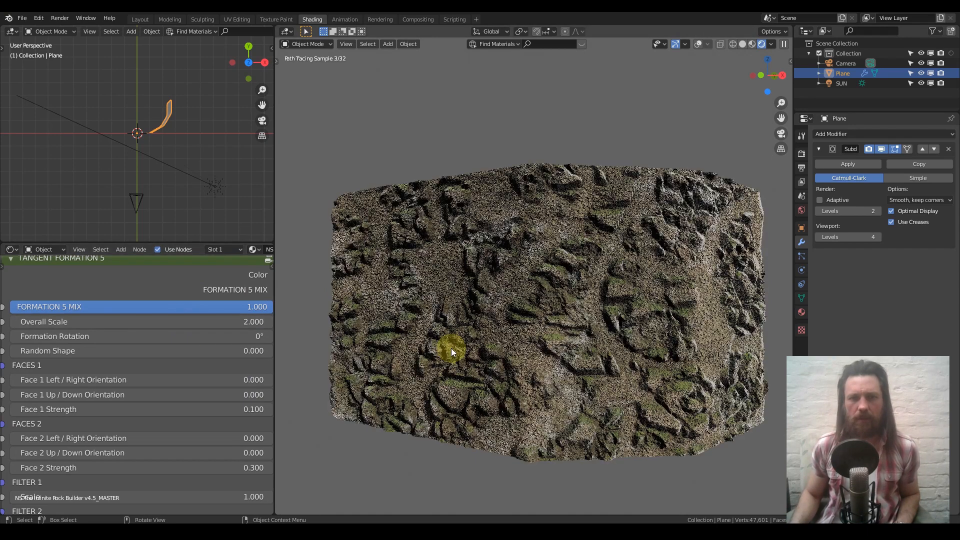
# - Try a Face 1 Left / Right Orientation of 0.4 on Tangent Formation 5, then return it to 0
pyautogui.scroll(-3, 133, 379)
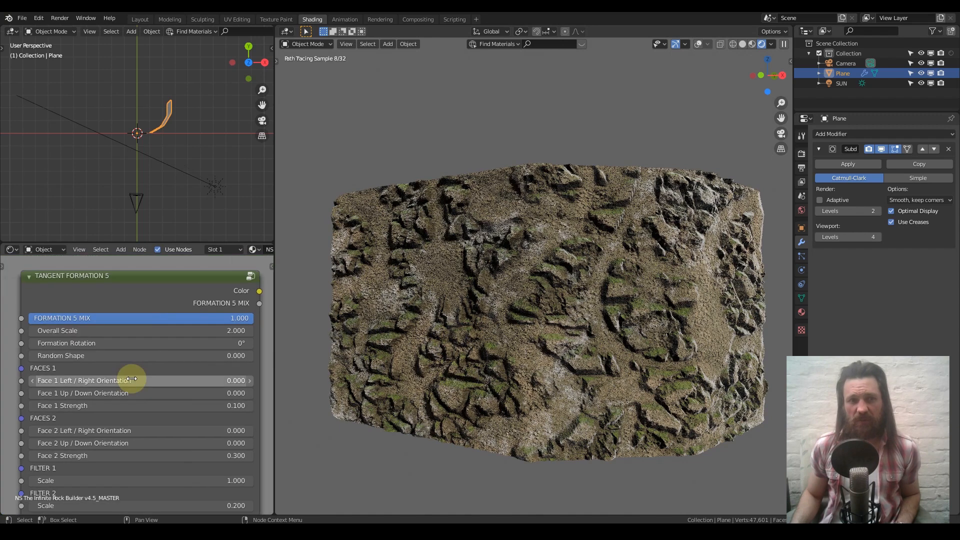
pyautogui.scroll(-4, 130, 395)
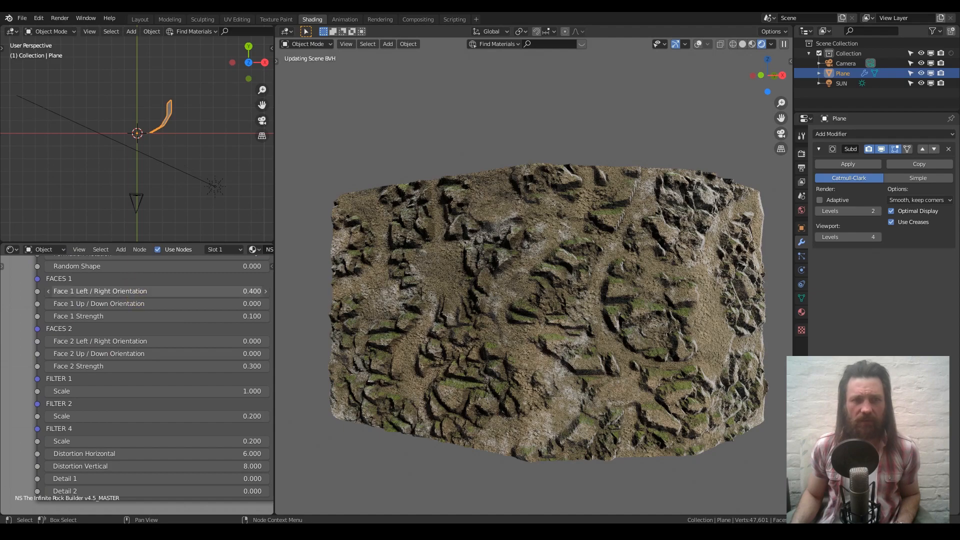
pyautogui.moveTo(140, 293)
pyautogui.mouseDown()
pyautogui.moveTo(180, 303)
pyautogui.moveTo(148, 308)
pyautogui.mouseUp()
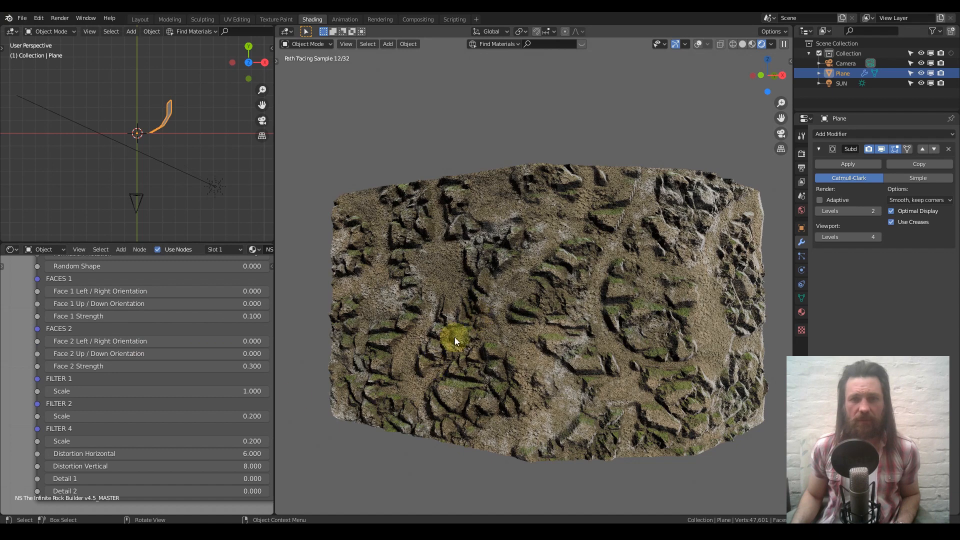
pyautogui.scroll(-1, 145, 436)
pyautogui.scroll(2, 139, 426)
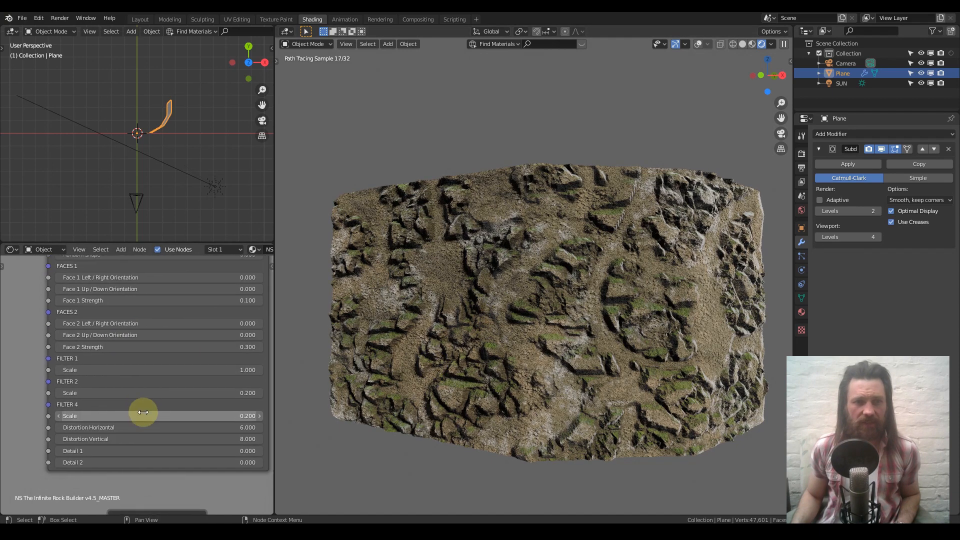
# - Set the Formation 6 Mix of Tangent Formation 6 to 1
pyautogui.scroll(-5, 152, 405)
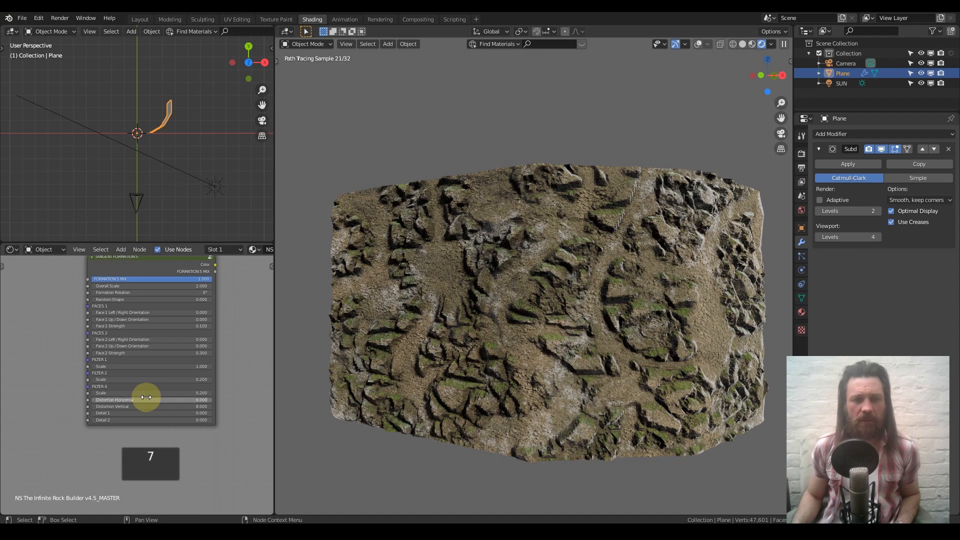
pyautogui.moveTo(145, 339); pyautogui.dragTo(37, 389, button='middle')
pyautogui.scroll(-4, 121, 367)
pyautogui.scroll(8, 129, 379)
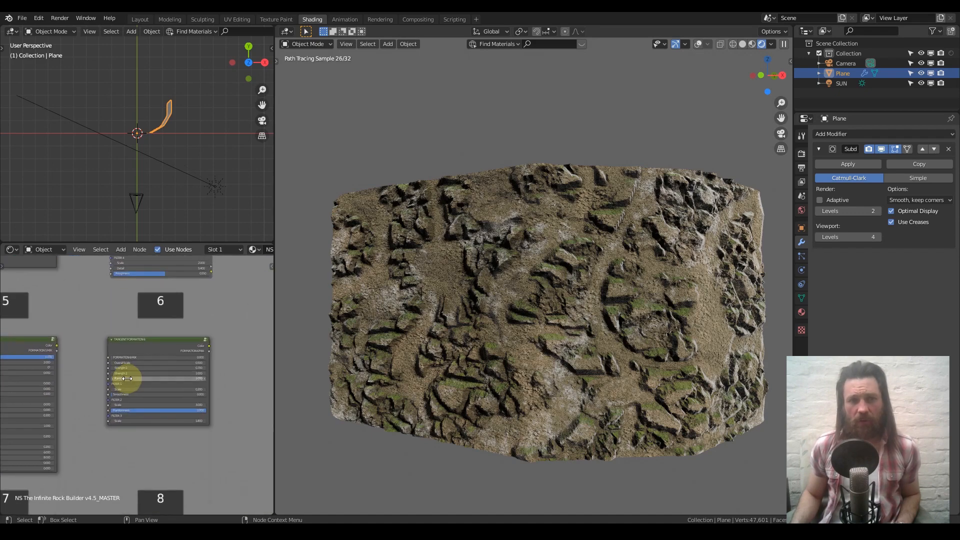
pyautogui.click(241, 337)
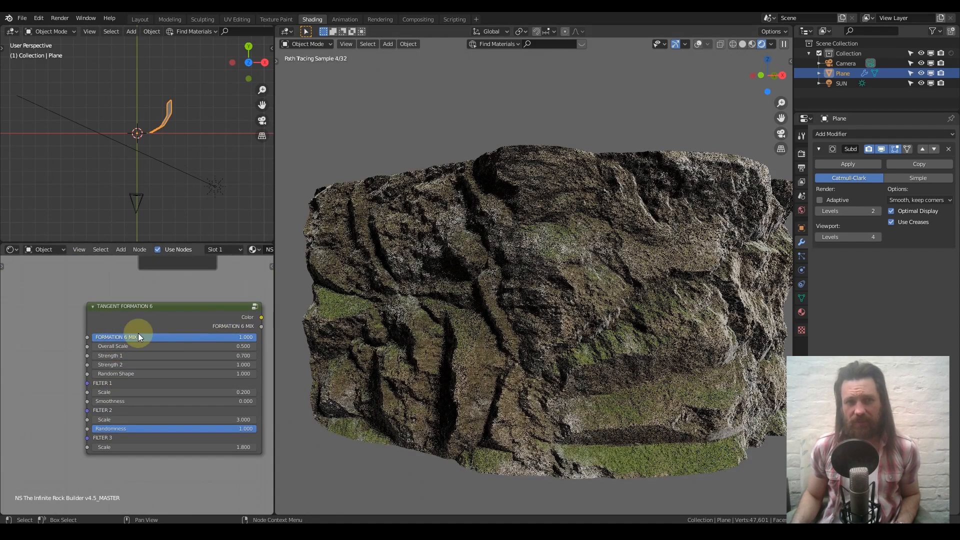
pyautogui.scroll(2, 138, 333)
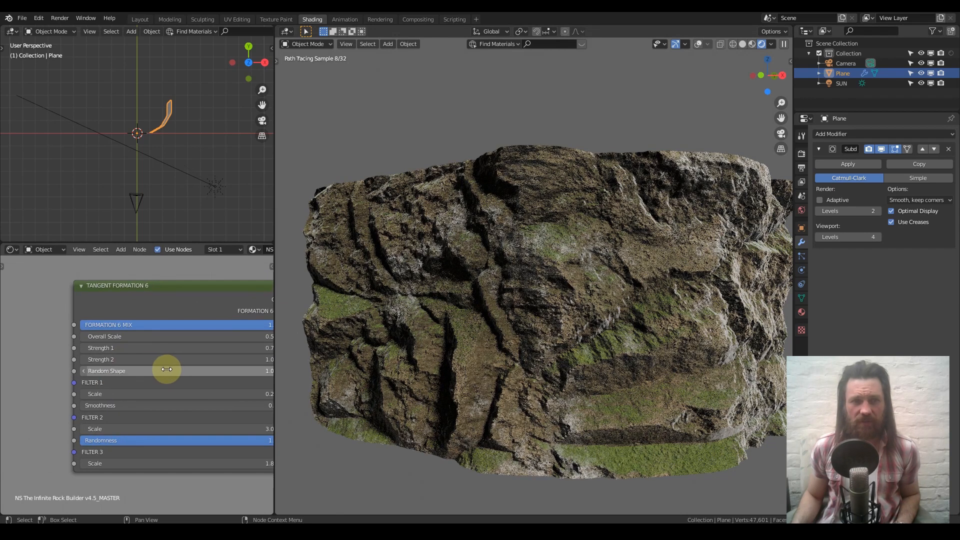
# - Set the Formation 7 Mix of Tangent Formation 7.001 to 1 and inspect the ColorRamp beside it
pyautogui.scroll(-3, 148, 366)
pyautogui.scroll(-2, 151, 360)
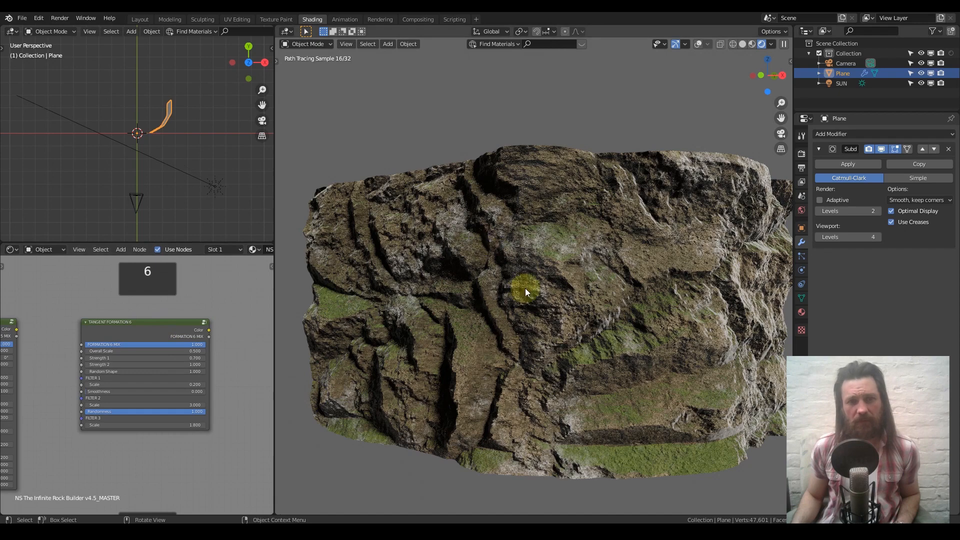
pyautogui.scroll(-4, 50, 338)
pyautogui.moveTo(77, 365); pyautogui.dragTo(155, 270, button='middle')
pyautogui.scroll(3, 119, 341)
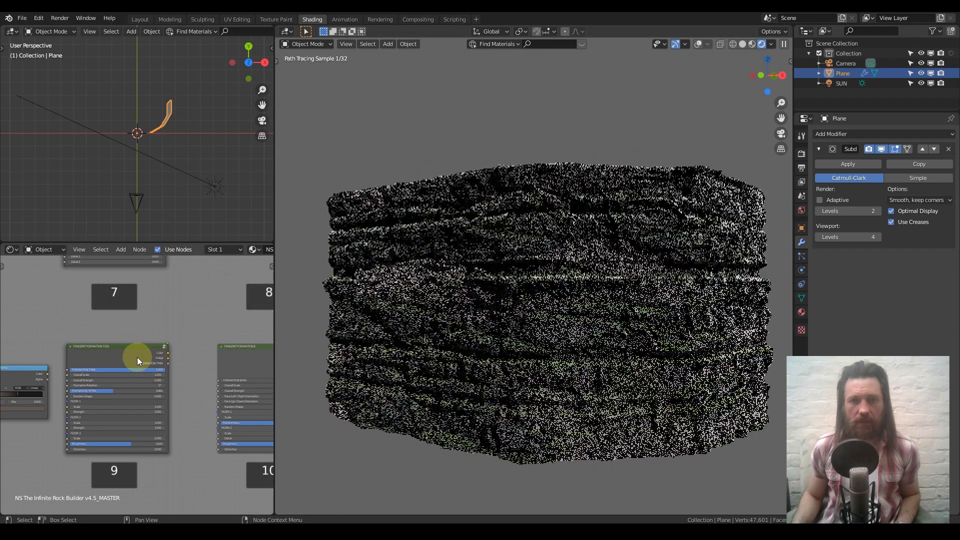
pyautogui.moveTo(72, 407); pyautogui.dragTo(160, 382, button='middle')
pyautogui.scroll(3, 120, 384)
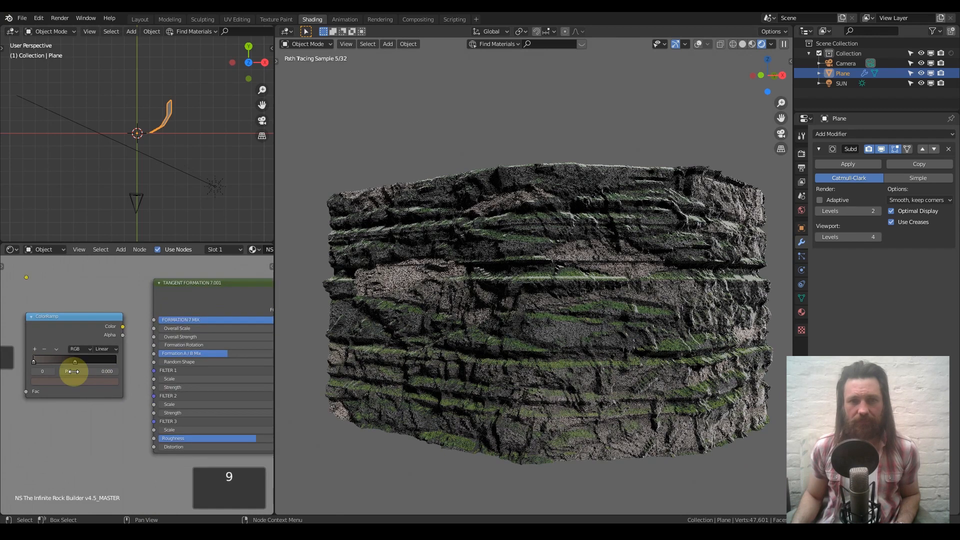
pyautogui.scroll(5, 140, 368)
pyautogui.moveTo(68, 377); pyautogui.dragTo(163, 374, button='middle')
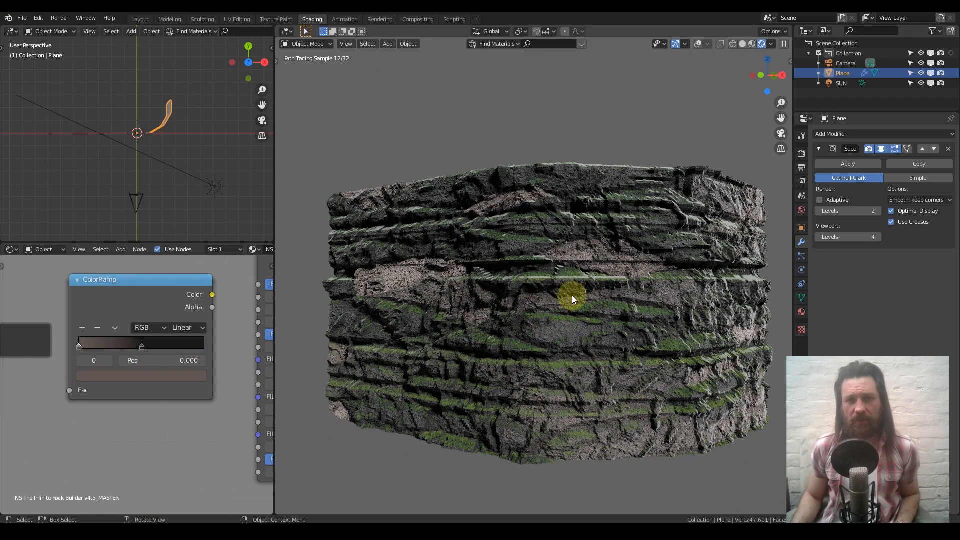
# - Try an all-over Roughness Mix of 0 on the Roughness node, then undo the change
pyautogui.scroll(-6, 152, 353)
pyautogui.moveTo(164, 324)
pyautogui.mouseDown(button='middle')
pyautogui.moveTo(197, 326)
pyautogui.moveTo(101, 447)
pyautogui.moveTo(98, 479)
pyautogui.mouseUp(button='middle')
pyautogui.moveTo(172, 352); pyautogui.dragTo(18, 370, button='middle')
pyautogui.scroll(6, 79, 373)
pyautogui.moveTo(125, 356); pyautogui.dragTo(173, 407, button='middle')
pyautogui.moveTo(73, 330); pyautogui.dragTo(158, 411, button='middle')
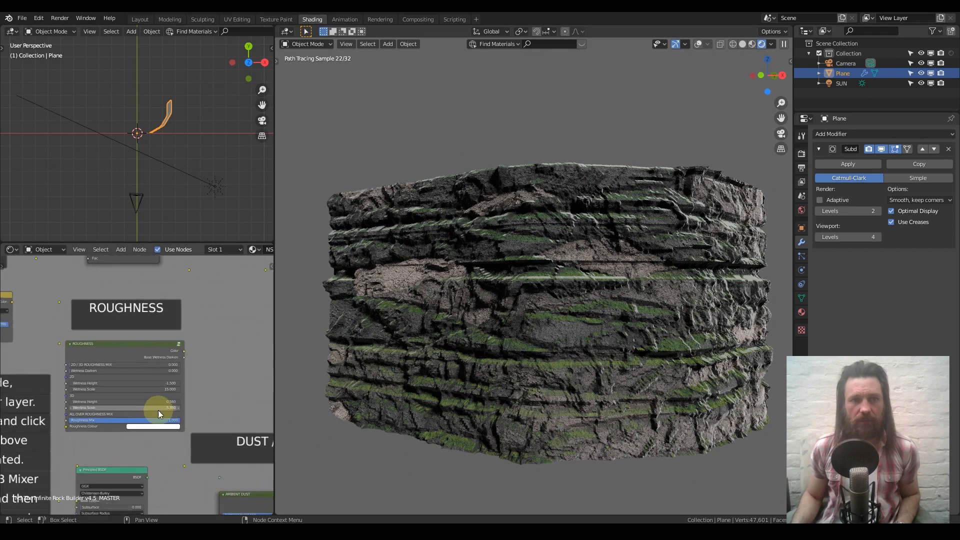
pyautogui.scroll(3, 170, 430)
pyautogui.moveTo(210, 448); pyautogui.dragTo(10, 449)
pyautogui.scroll(-3, 200, 434)
pyautogui.scroll(4, 153, 423)
pyautogui.moveTo(143, 424); pyautogui.dragTo(200, 383, button='middle')
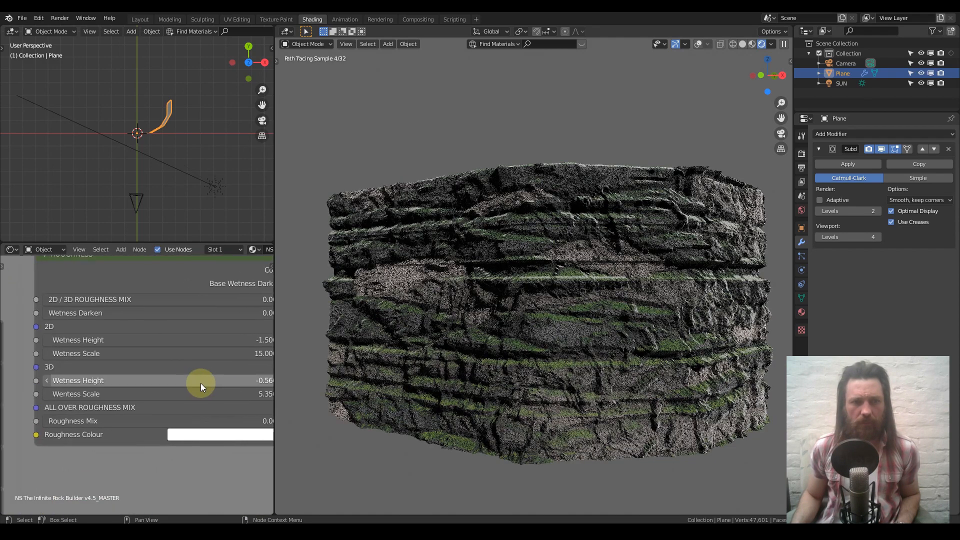
pyautogui.hotkey('ctrl', 'z')
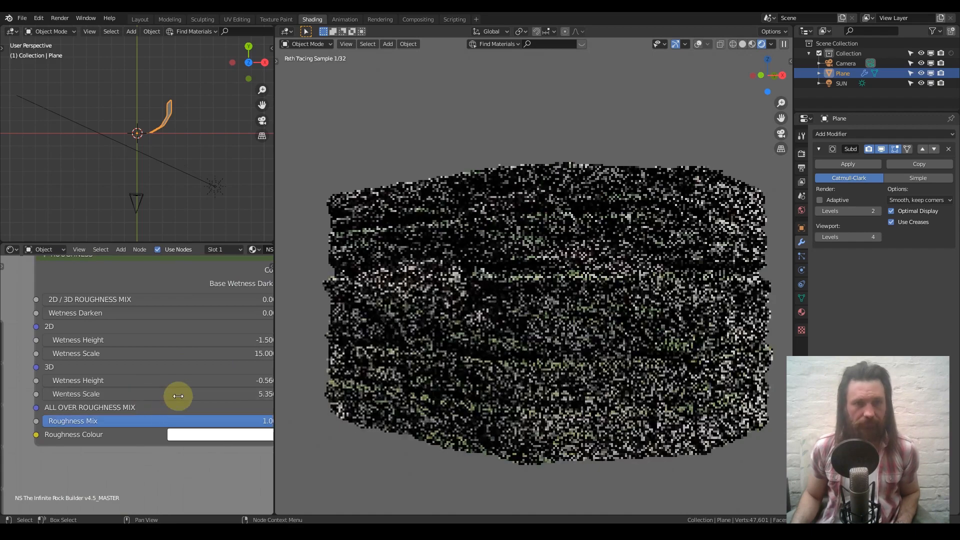
# - Set the Moss Mix in the Moss / Snow settings to 0
pyautogui.scroll(-5, 150, 395)
pyautogui.moveTo(141, 436); pyautogui.dragTo(230, 311, button='middle')
pyautogui.scroll(2, 82, 176)
pyautogui.scroll(2, 139, 333)
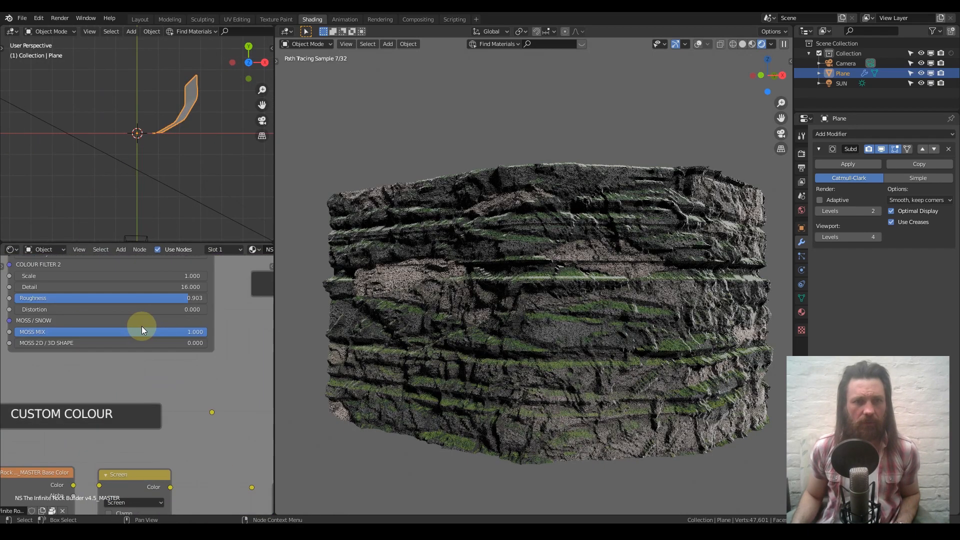
pyautogui.moveTo(165, 331); pyautogui.dragTo(23, 346)
# - Examine the ColorRamp and settings of Tangent Formation 7.001, followed by the Tangent Formation 8 node
pyautogui.scroll(-5, 23, 346)
pyautogui.moveTo(121, 371); pyautogui.dragTo(202, 354, button='middle')
pyautogui.scroll(6, 157, 347)
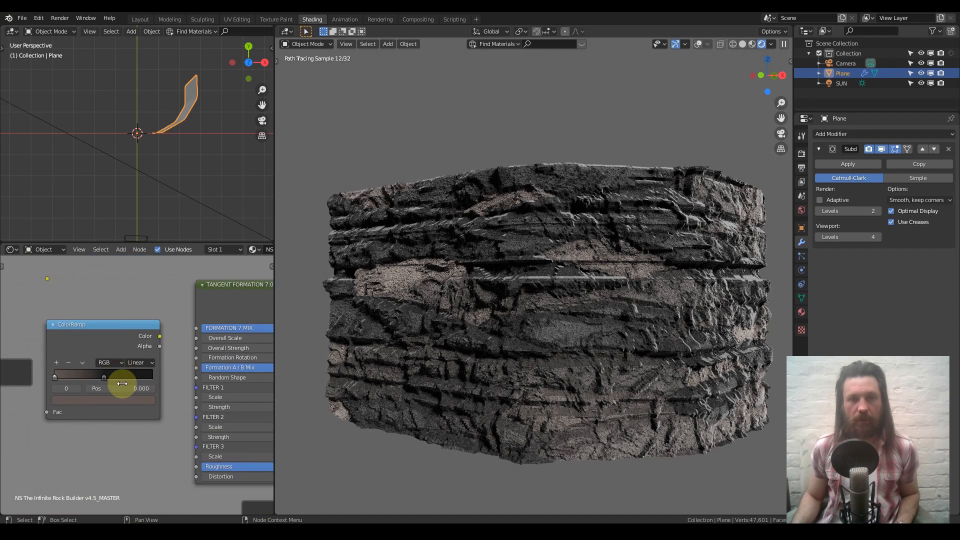
pyautogui.moveTo(201, 398); pyautogui.dragTo(127, 370, button='middle')
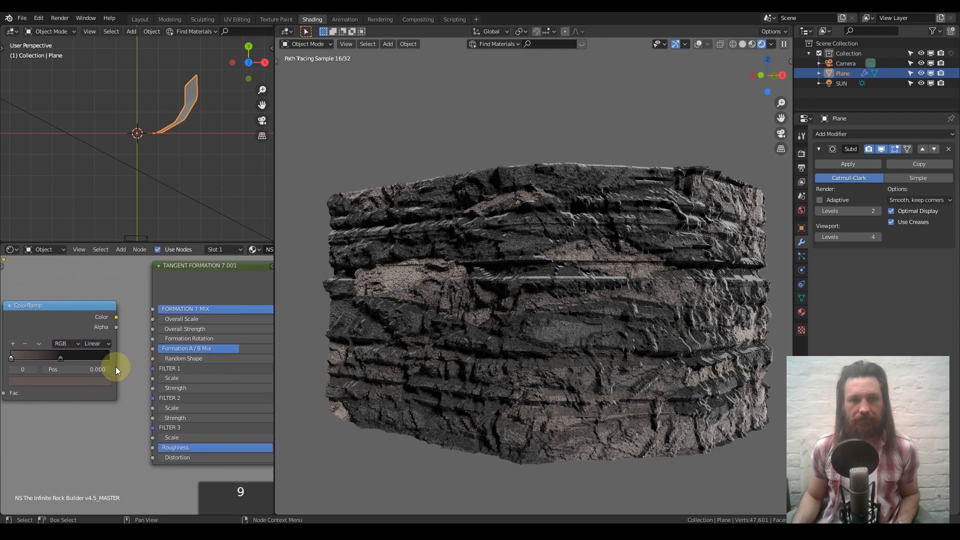
pyautogui.moveTo(234, 369); pyautogui.dragTo(164, 350, button='middle')
pyautogui.scroll(4, 164, 350)
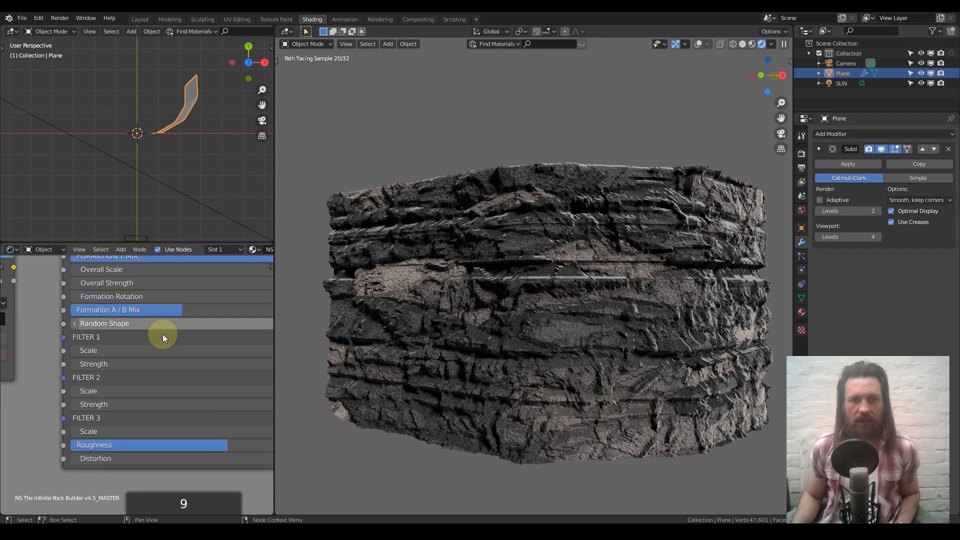
pyautogui.scroll(-5, 170, 350)
pyautogui.scroll(-3, 170, 349)
pyautogui.moveTo(163, 368); pyautogui.dragTo(134, 366, button='middle')
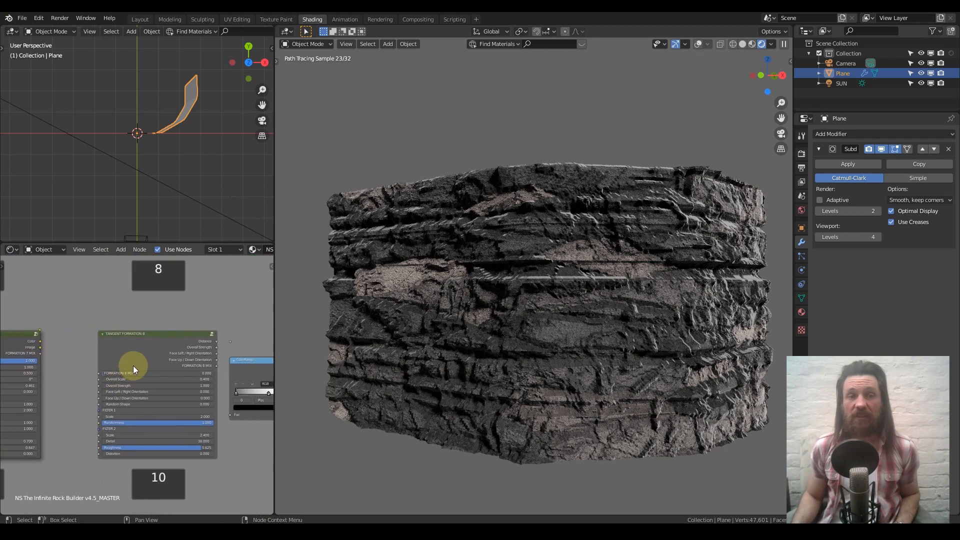
# - Set the Formation 8 Mix of Tangent Formation 8 to 1 and try its ColorRamp's white stop at 1.000 and 0.241
pyautogui.moveTo(122, 374); pyautogui.dragTo(224, 385)
pyautogui.scroll(-1, 480, 304)
pyautogui.moveTo(229, 376); pyautogui.dragTo(140, 352, button='middle')
pyautogui.scroll(4, 143, 364)
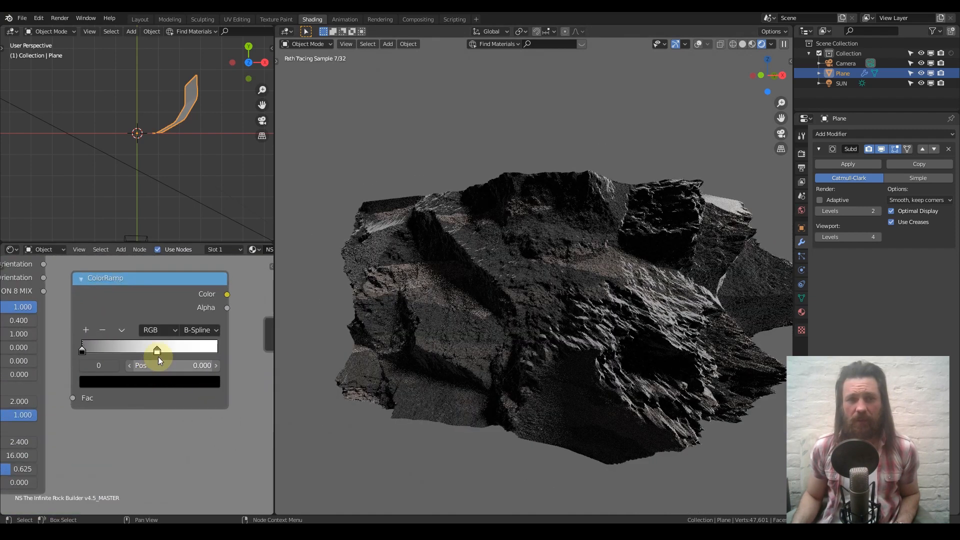
pyautogui.moveTo(156, 351); pyautogui.dragTo(226, 348)
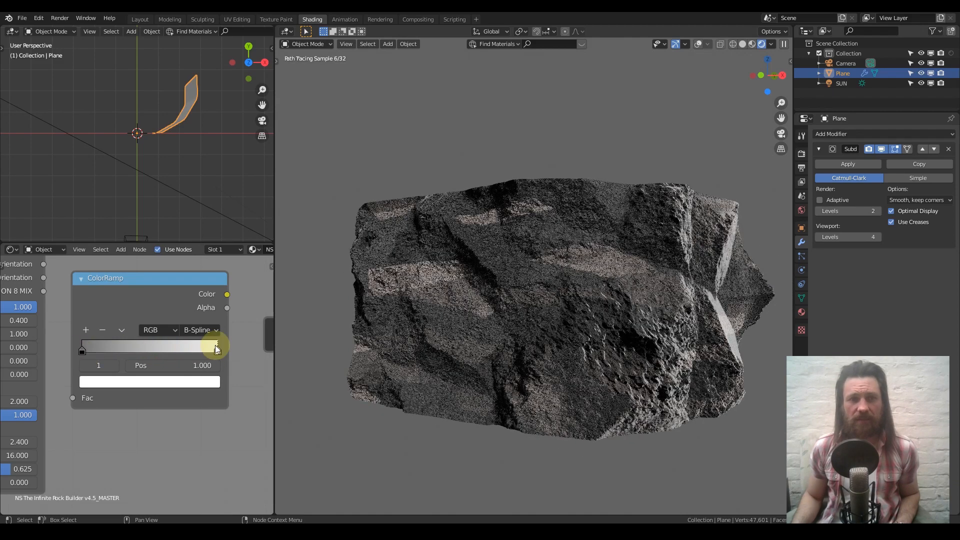
pyautogui.moveTo(218, 347); pyautogui.dragTo(110, 351)
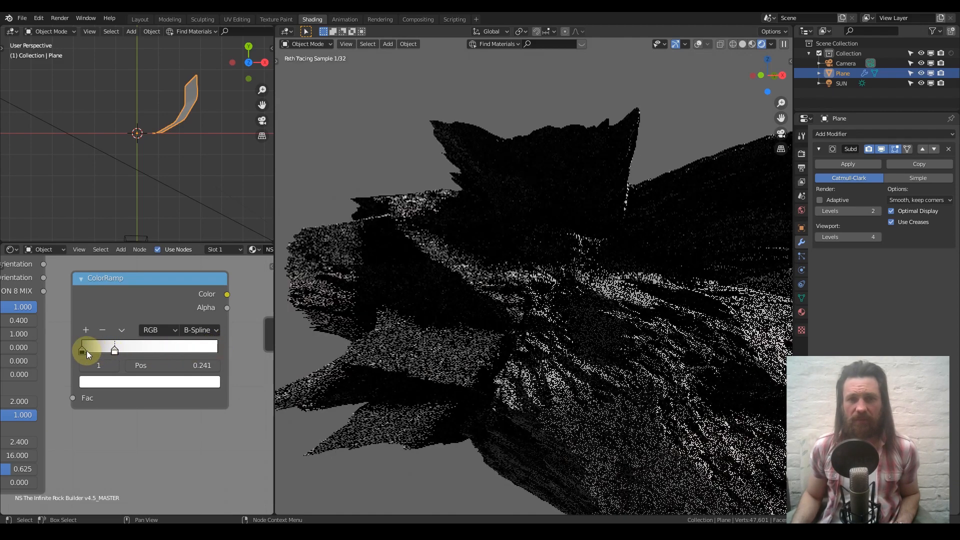
# - Set the Overall Strength of Tangent Formation 8 to 0.3
pyautogui.scroll(-2, 103, 353)
pyautogui.moveTo(96, 353); pyautogui.dragTo(232, 362, button='middle')
pyautogui.scroll(3, 148, 349)
pyautogui.moveTo(128, 351); pyautogui.dragTo(192, 345, button='middle')
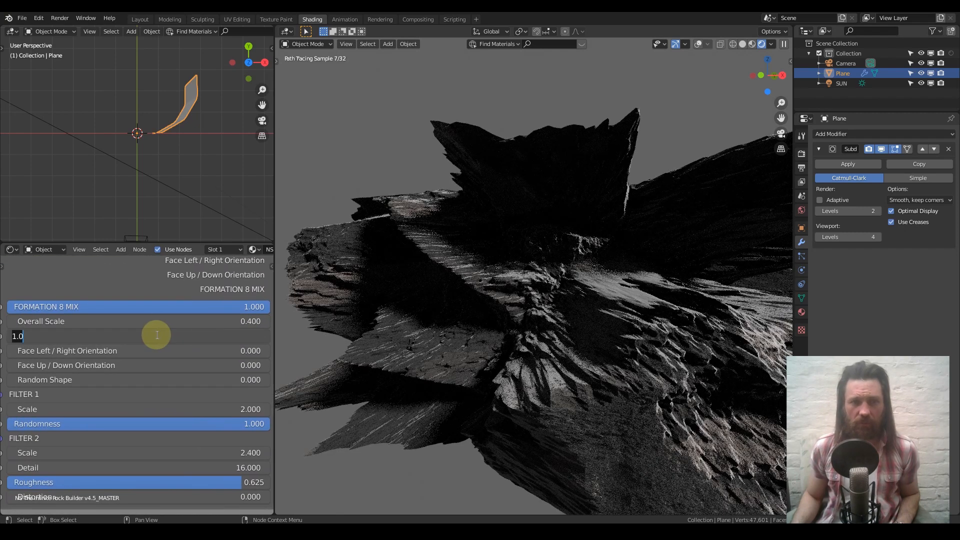
pyautogui.press('Return')
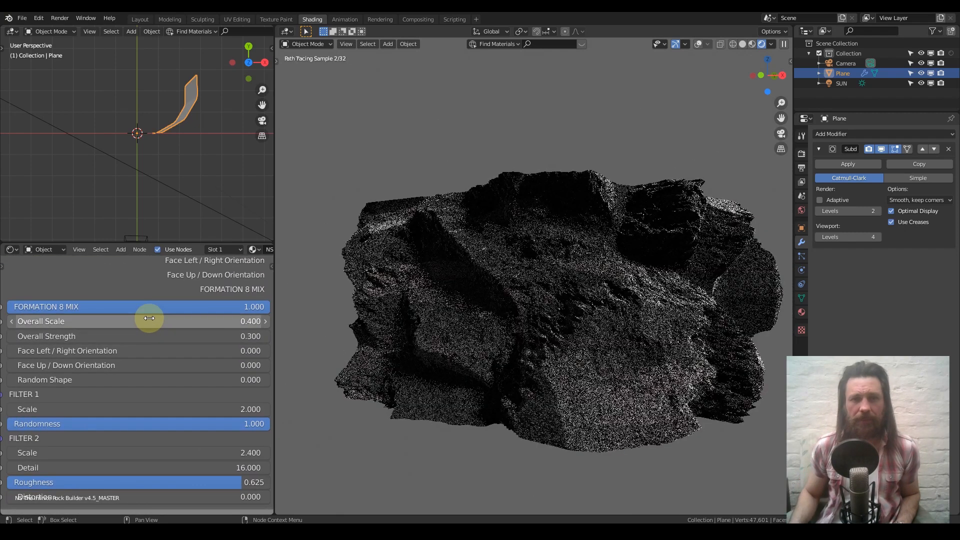
# - Try several stop positions on Tangent Formation 8's ColorRamp, finishing with black at 0 and white at about 0.42
pyautogui.scroll(-1, 150, 317)
pyautogui.moveTo(155, 295); pyautogui.dragTo(23, 297, button='middle')
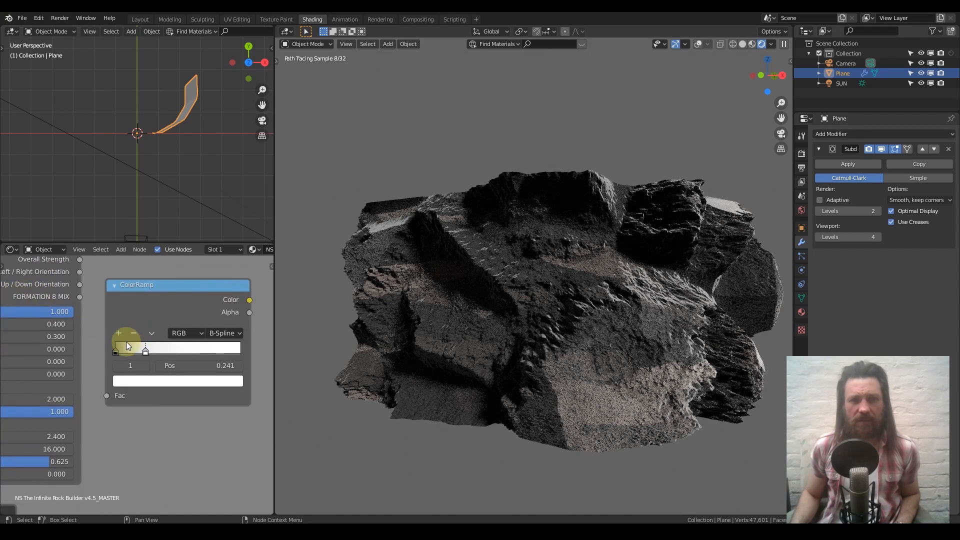
pyautogui.moveTo(119, 353); pyautogui.dragTo(143, 350)
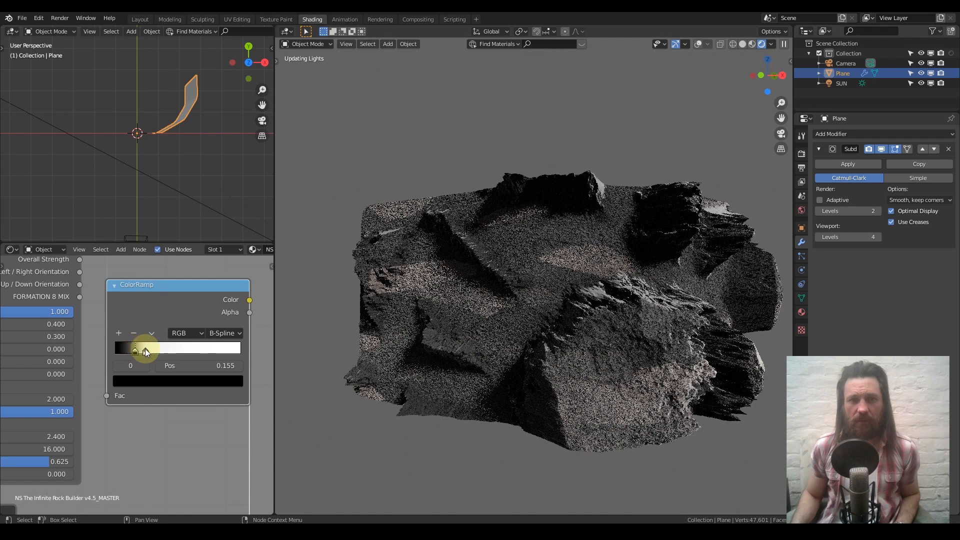
pyautogui.click(146, 352)
pyautogui.moveTo(207, 353); pyautogui.dragTo(207, 354)
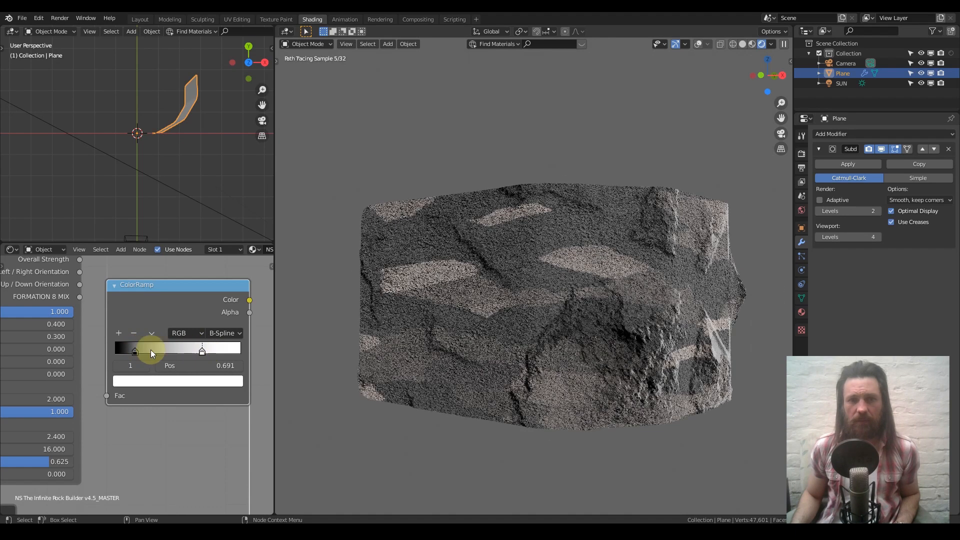
pyautogui.moveTo(132, 349); pyautogui.dragTo(119, 350)
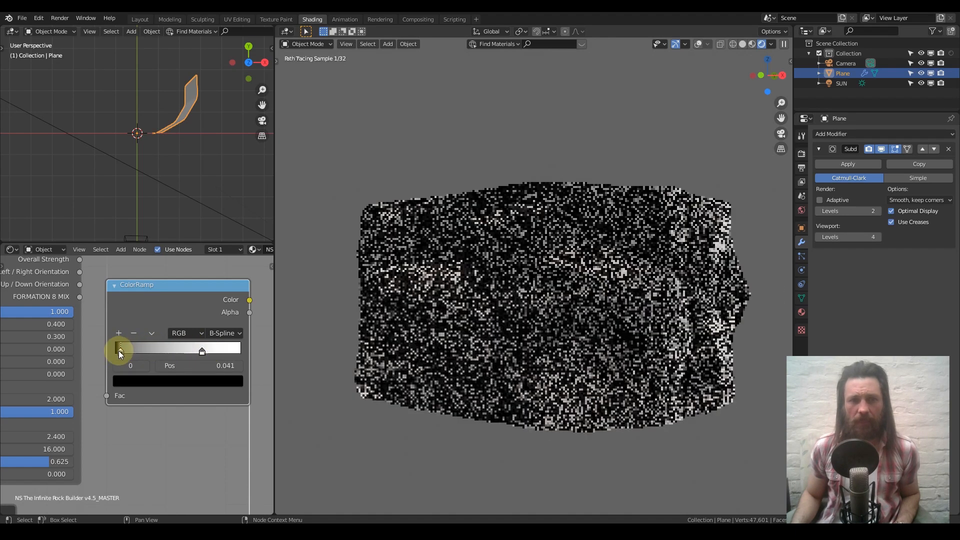
pyautogui.moveTo(119, 349); pyautogui.dragTo(99, 347)
pyautogui.moveTo(202, 352); pyautogui.dragTo(168, 350)
# - Set the Formation 9 Mix of Tangent Formation 9 to 1 and inspect the node's settings
pyautogui.scroll(-1, 5, 360)
pyautogui.scroll(-3, 5, 360)
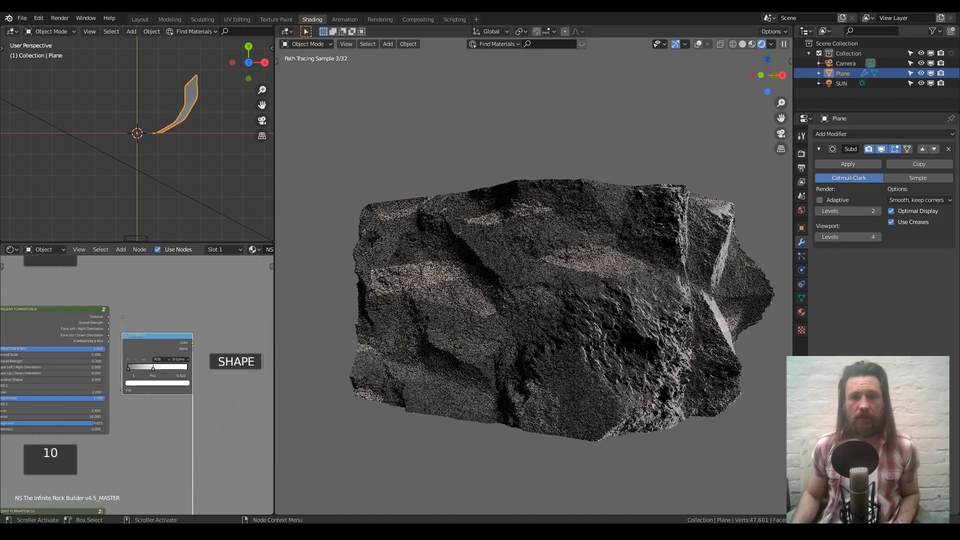
pyautogui.moveTo(50, 406); pyautogui.dragTo(265, 266, button='middle')
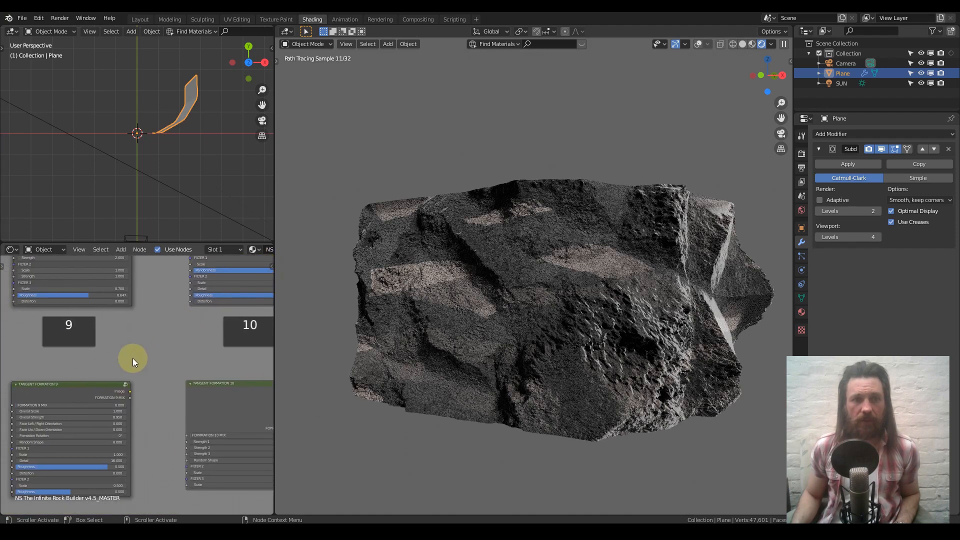
pyautogui.scroll(2, 135, 352)
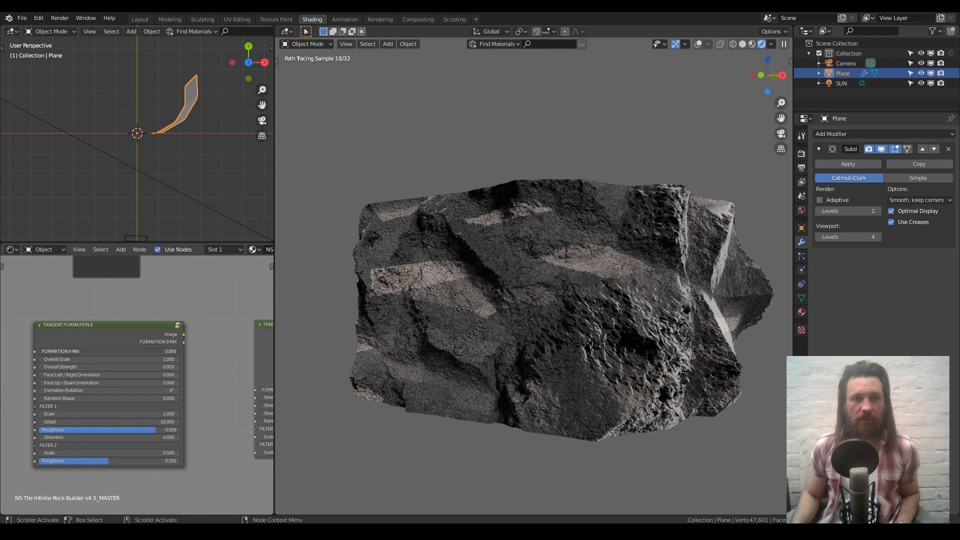
pyautogui.moveTo(62, 352); pyautogui.dragTo(178, 350)
pyautogui.scroll(4, 133, 373)
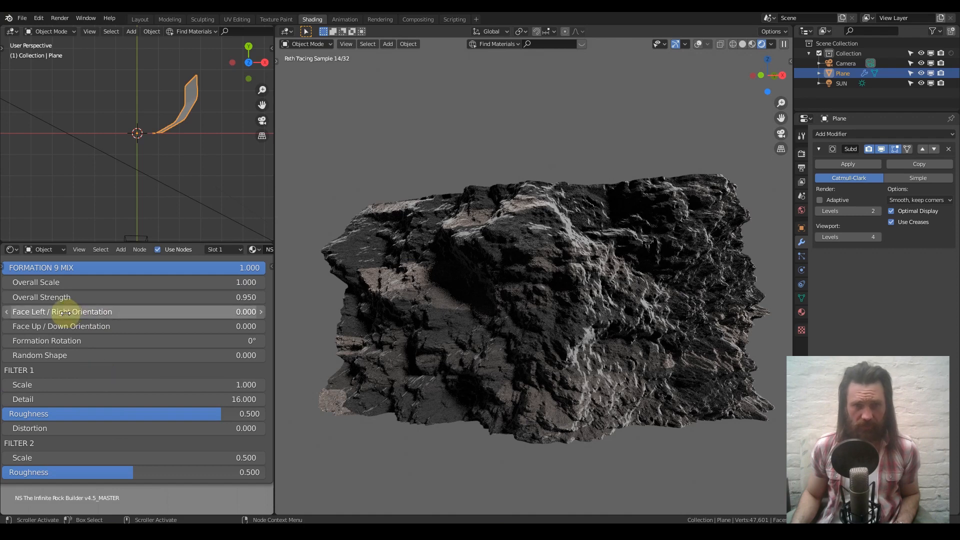
# - Set the Formation 10 Mix of Tangent Formation 10 to 1 and inspect its strength and filter settings
pyautogui.scroll(-8, 65, 312)
pyautogui.scroll(-4, 143, 345)
pyautogui.moveTo(203, 349); pyautogui.dragTo(51, 368, button='middle')
pyautogui.scroll(6, 120, 380)
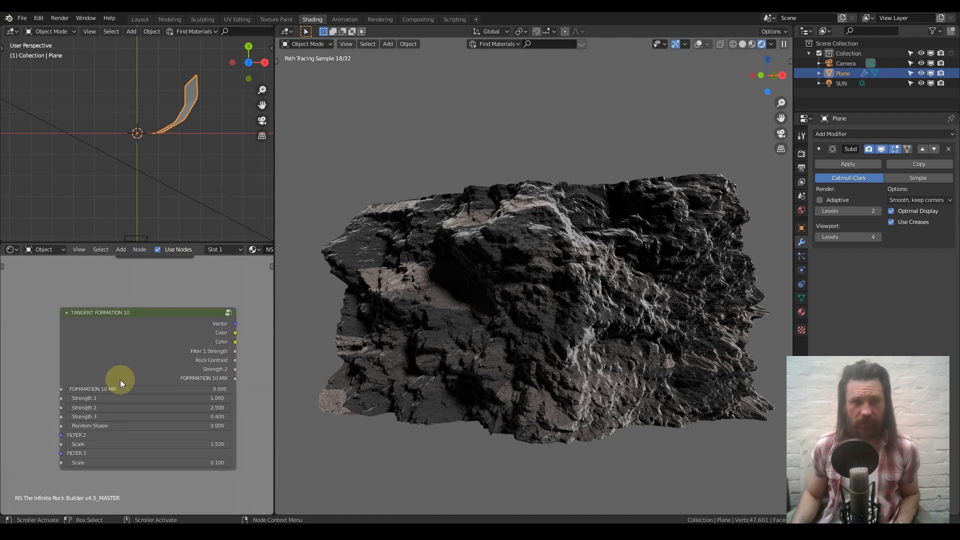
pyautogui.scroll(1, 84, 389)
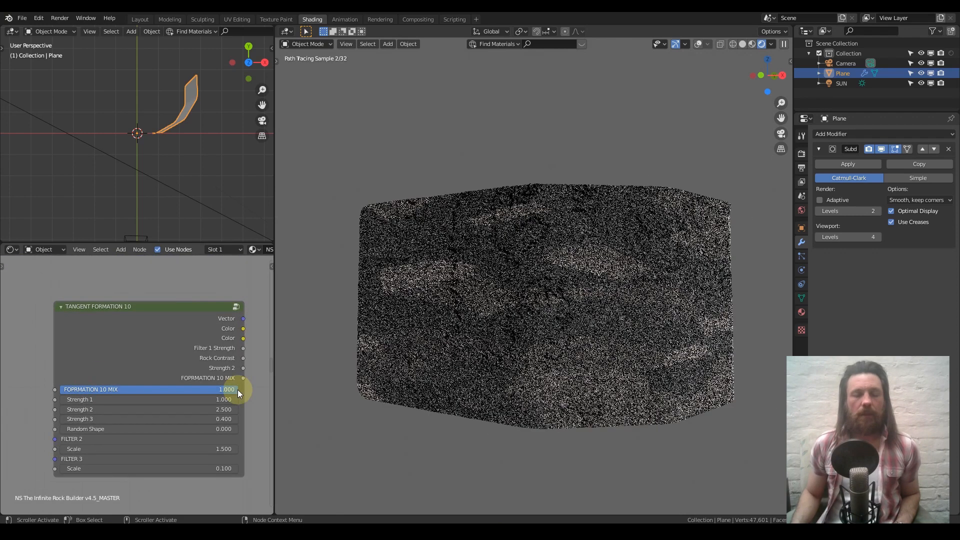
pyautogui.scroll(2, 195, 407)
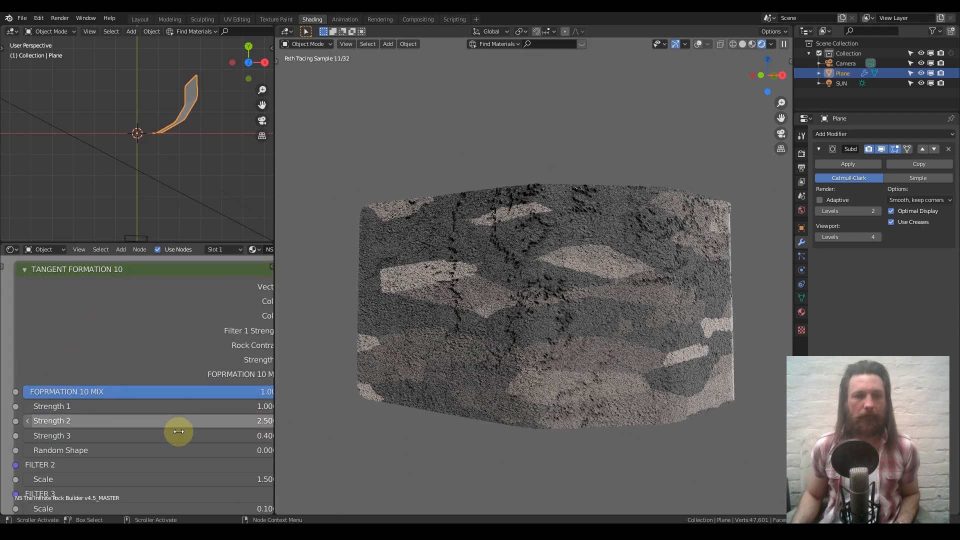
pyautogui.moveTo(178, 428); pyautogui.dragTo(161, 392, button='middle')
pyautogui.scroll(-2, 165, 378)
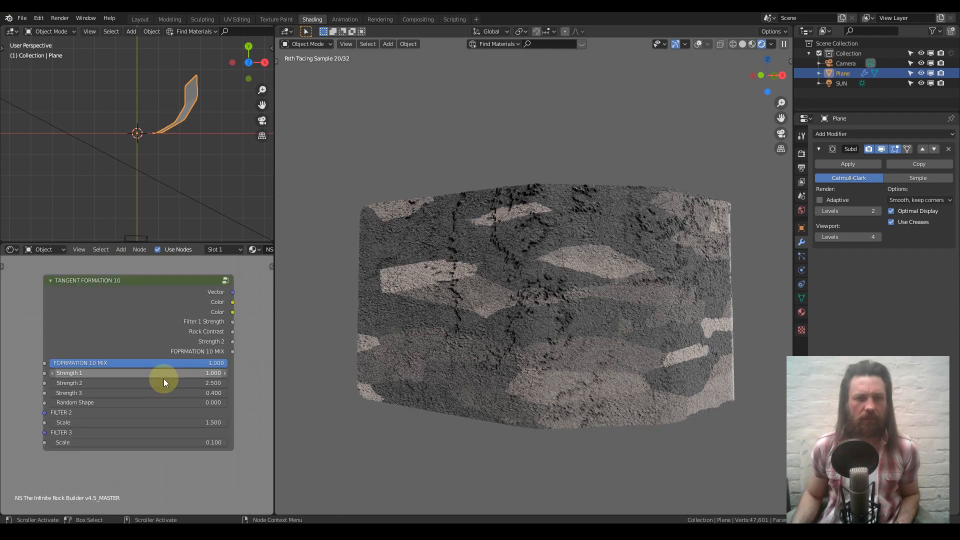
pyautogui.scroll(1, 160, 381)
pyautogui.scroll(-4, 159, 370)
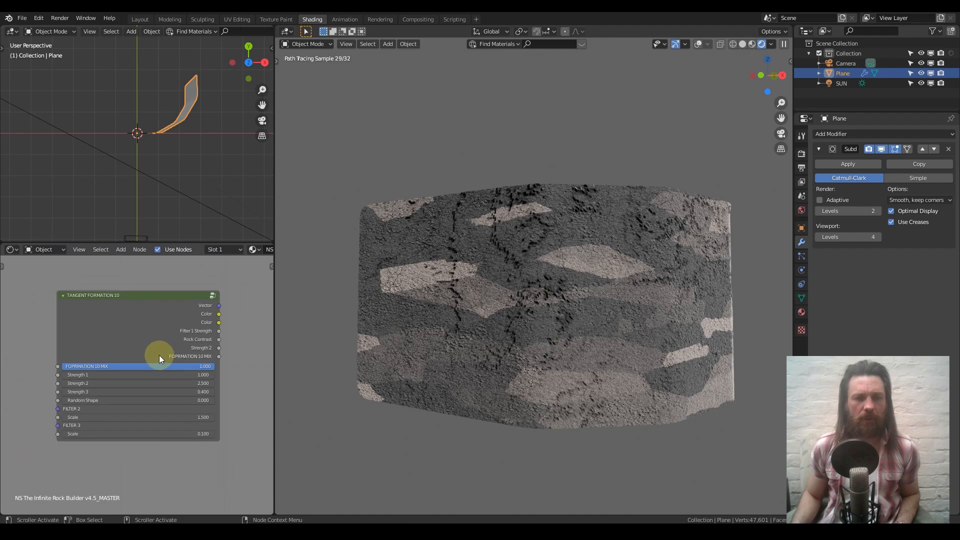
# - Try a Scale of 0.6 on the Tangent Space Vector Displacement node and raise it to 1
pyautogui.moveTo(161, 278); pyautogui.dragTo(216, 388, button='middle')
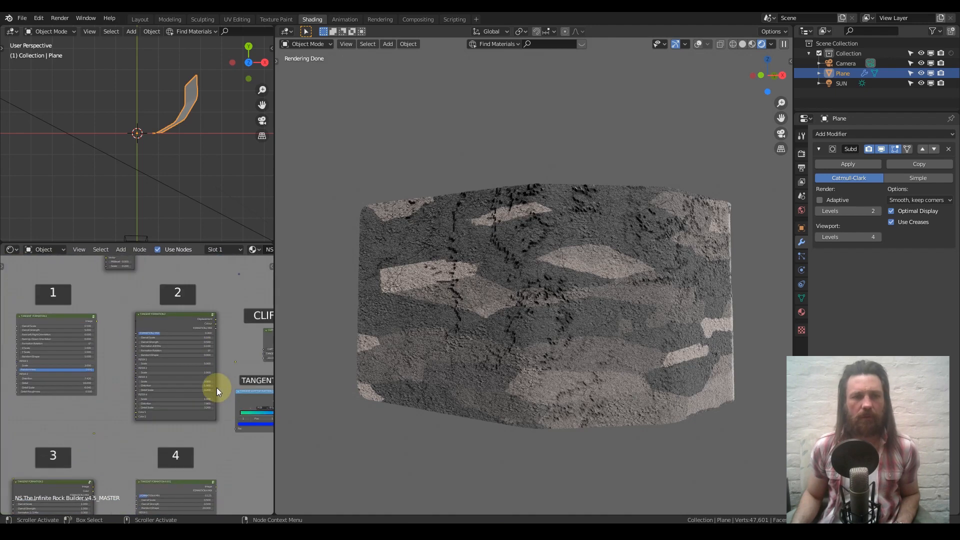
pyautogui.moveTo(197, 336); pyautogui.dragTo(56, 360, button='middle')
pyautogui.scroll(5, 55, 360)
pyautogui.scroll(2, 55, 358)
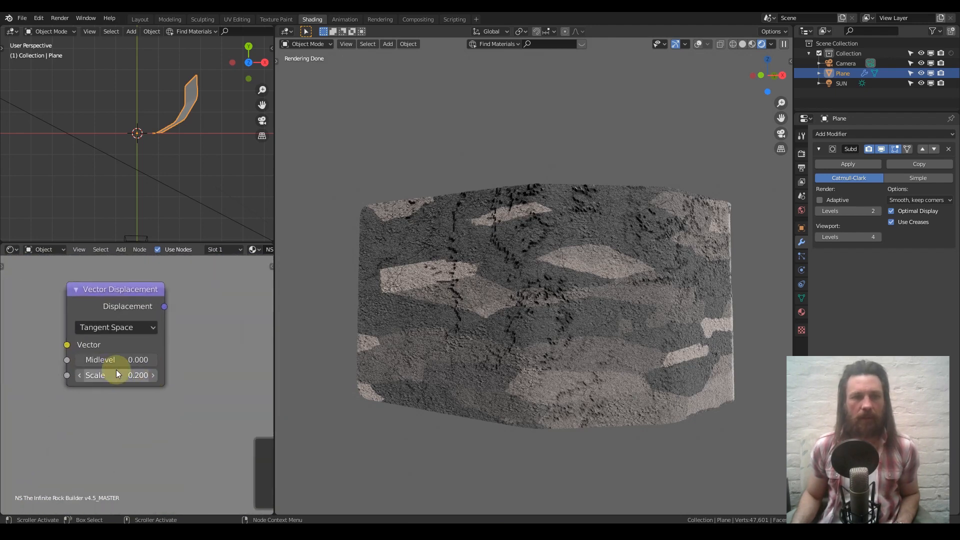
pyautogui.doubleClick(112, 370)
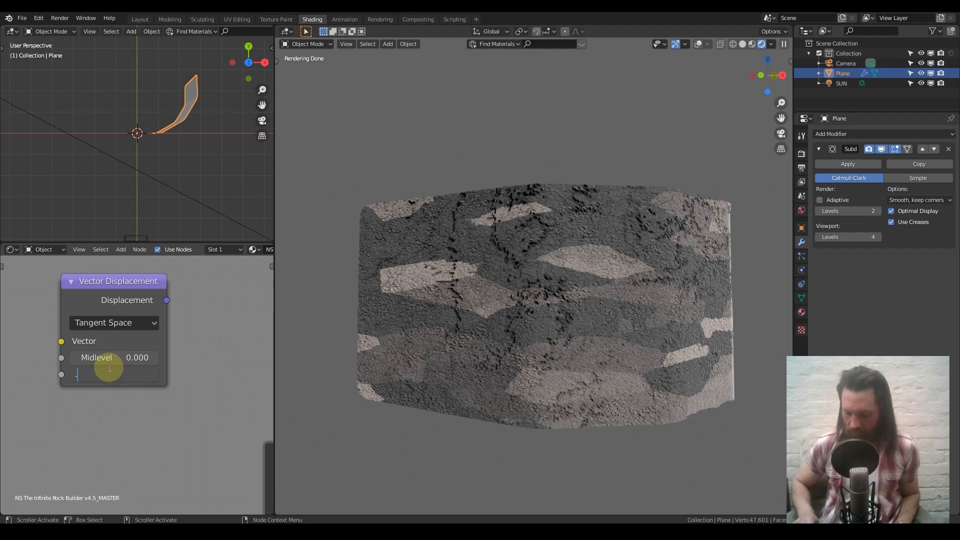
pyautogui.press('Return')
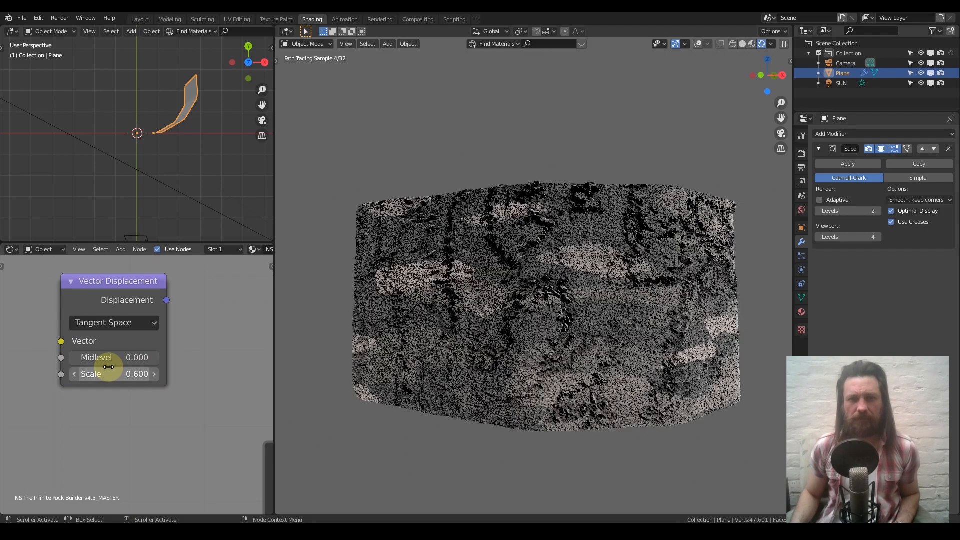
pyautogui.doubleClick(109, 367)
pyautogui.press('Return')
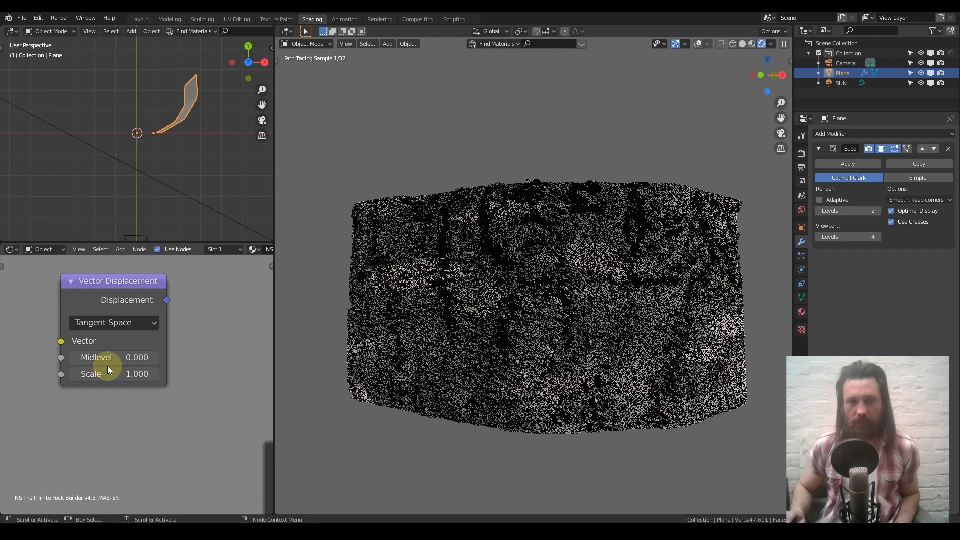
# - Look over the Tangent Formation nodes and examine the strength and filter settings of Tangent Formation 10
pyautogui.scroll(-5, 107, 366)
pyautogui.scroll(-2, 103, 368)
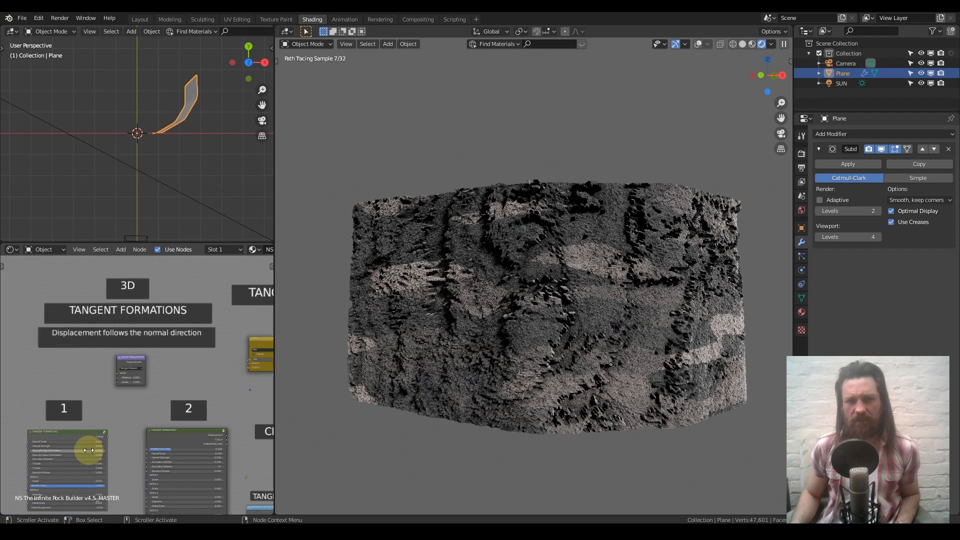
pyautogui.moveTo(86, 445); pyautogui.dragTo(81, 267, button='middle')
pyautogui.moveTo(127, 375); pyautogui.dragTo(129, 497, button='middle')
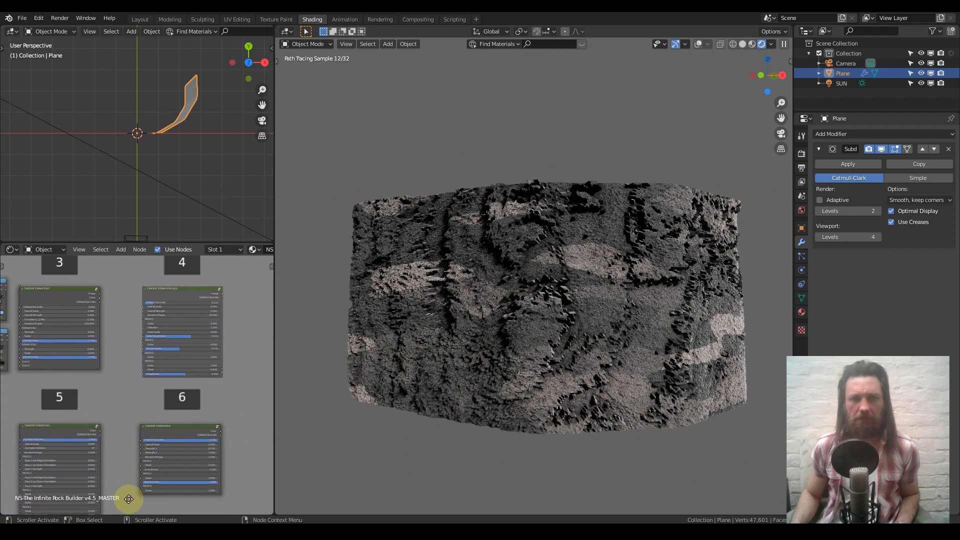
pyautogui.scroll(-5, 125, 459)
pyautogui.moveTo(126, 454); pyautogui.dragTo(99, 452, button='middle')
pyautogui.scroll(1, 109, 437)
pyautogui.scroll(8, 111, 436)
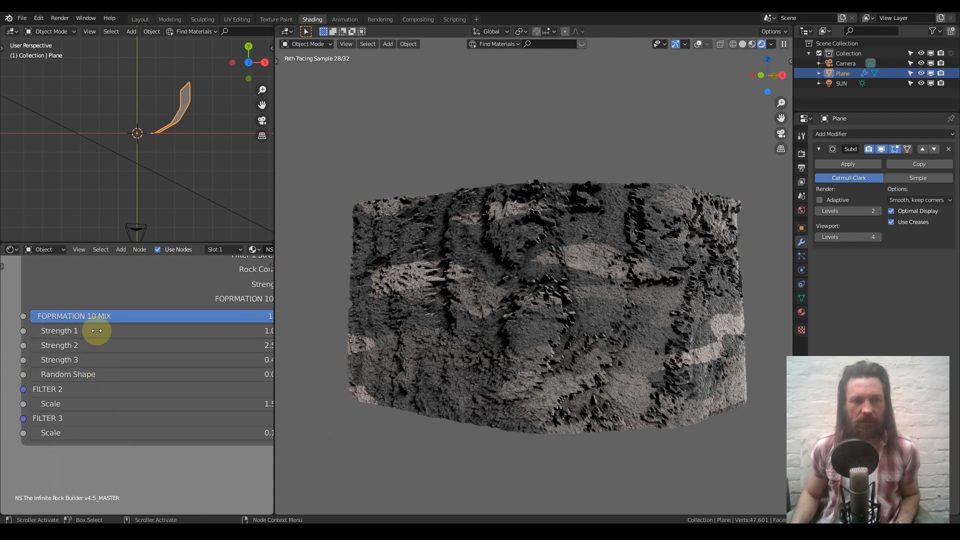
# - Set the Tangent / Object Mix node's factor fully to the object formations and inspect the rock from the side
pyautogui.scroll(-18, 107, 403)
pyautogui.moveTo(159, 348)
pyautogui.mouseDown(button='middle')
pyautogui.moveTo(97, 437)
pyautogui.moveTo(135, 410)
pyautogui.mouseUp(button='middle')
pyautogui.moveTo(134, 337)
pyautogui.mouseDown(button='middle')
pyautogui.moveTo(129, 447)
pyautogui.moveTo(155, 407)
pyautogui.moveTo(143, 352)
pyautogui.moveTo(143, 420)
pyautogui.mouseUp(button='middle')
pyautogui.scroll(3, 116, 373)
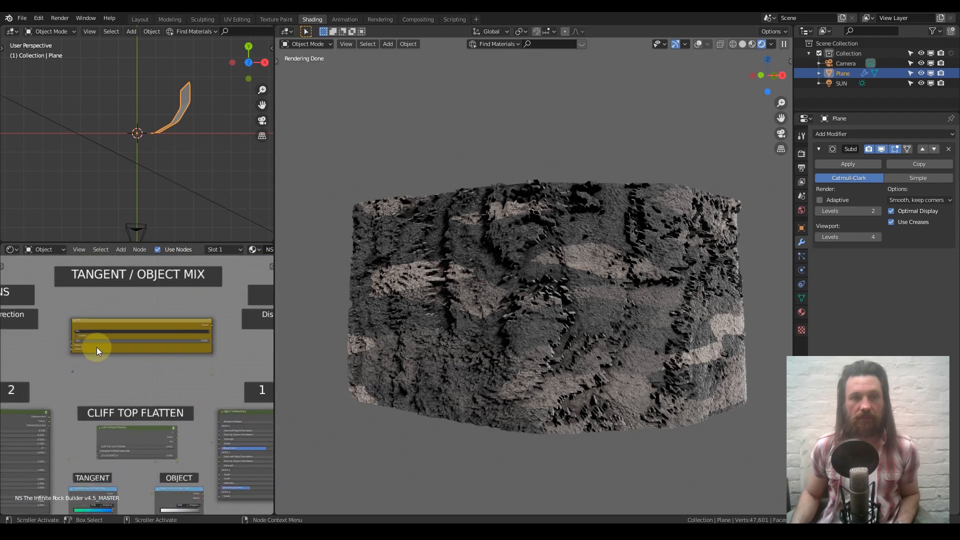
pyautogui.moveTo(88, 342); pyautogui.dragTo(342, 338)
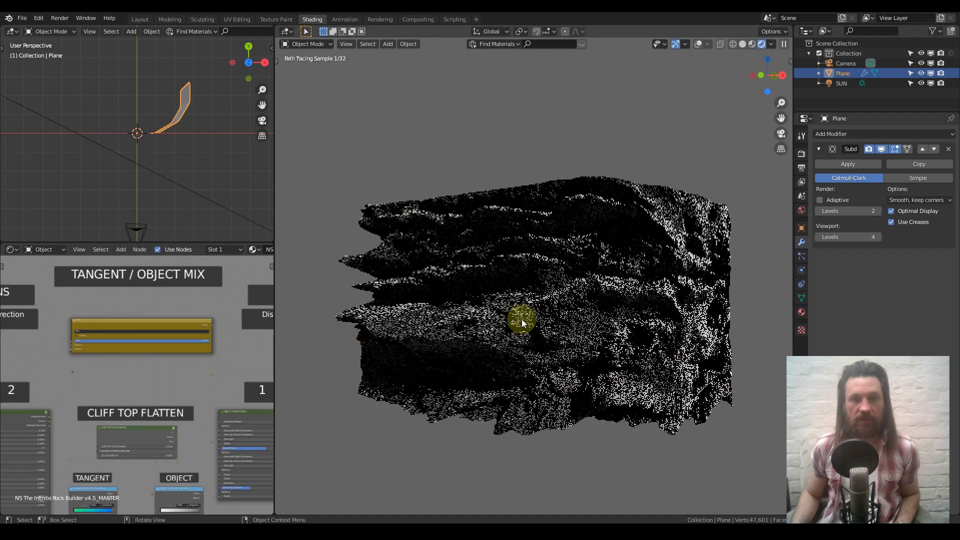
pyautogui.moveTo(567, 303)
pyautogui.mouseDown(button='middle')
pyautogui.moveTo(608, 312)
pyautogui.moveTo(540, 323)
pyautogui.moveTo(636, 318)
pyautogui.moveTo(582, 302)
pyautogui.moveTo(666, 291)
pyautogui.moveTo(557, 312)
pyautogui.mouseUp(button='middle')
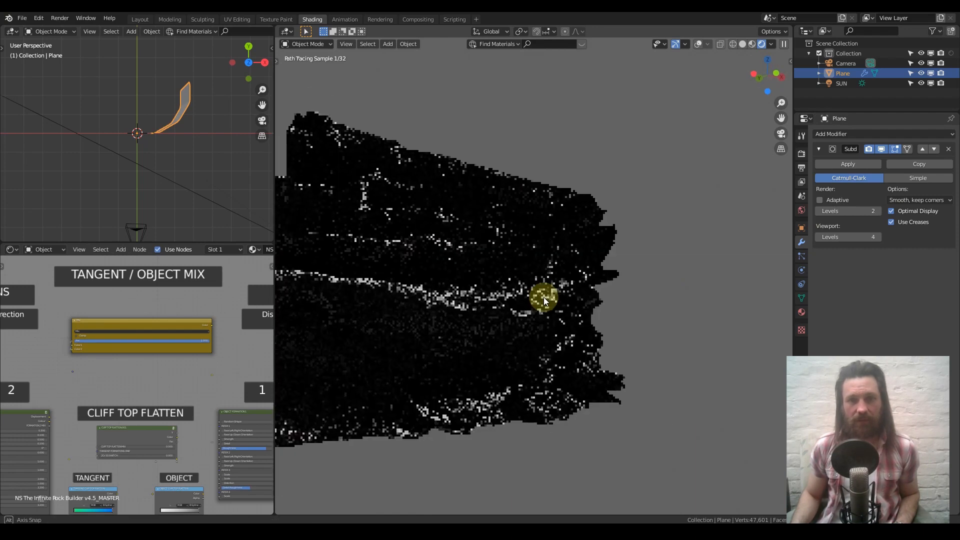
# - Try a Scale of 0.3 on the Object Space Vector Displacement node, reduce it to 0.2, and inspect the rock from several angles
pyautogui.keyDown('ctrl'); pyautogui.moveTo(197, 344); pyautogui.dragTo(64, 362, button='middle'); pyautogui.keyUp('ctrl')
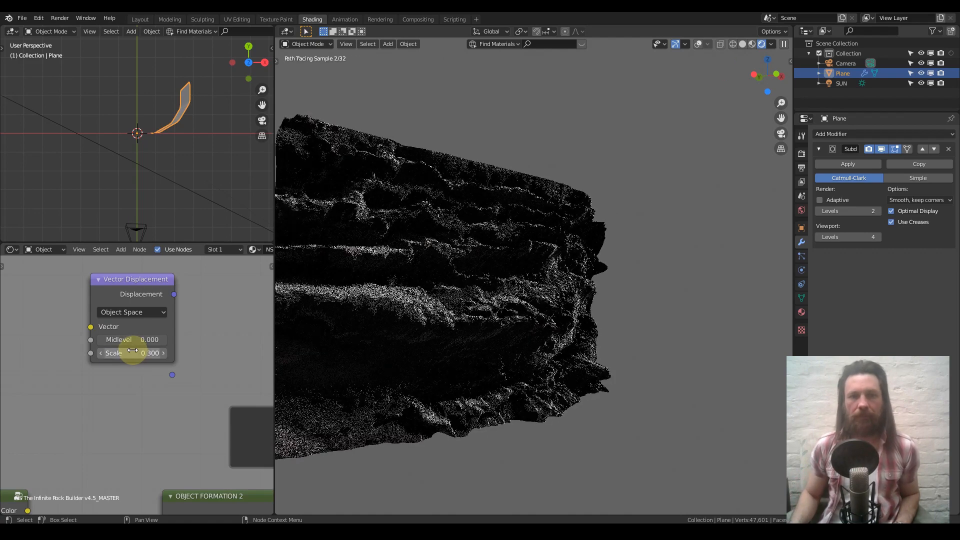
pyautogui.moveTo(399, 332); pyautogui.dragTo(432, 298, button='middle')
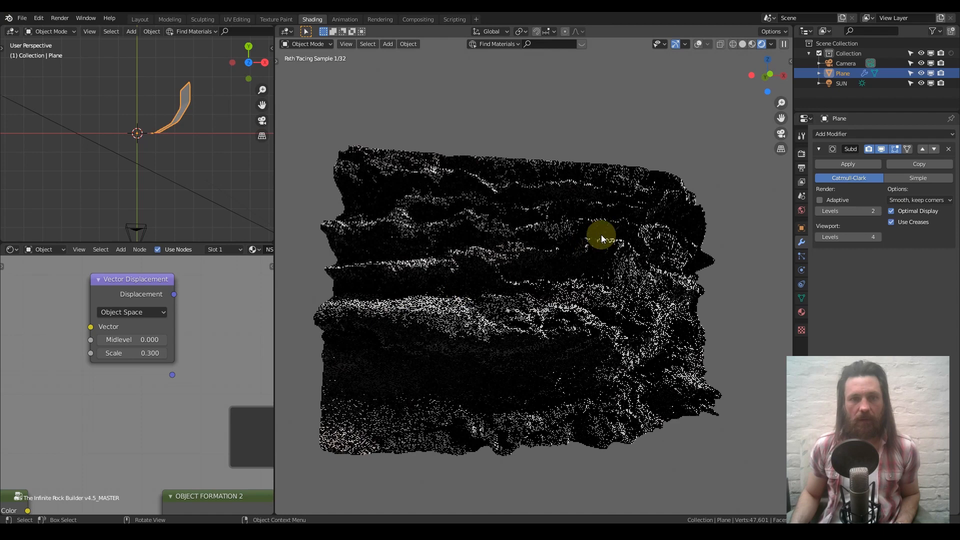
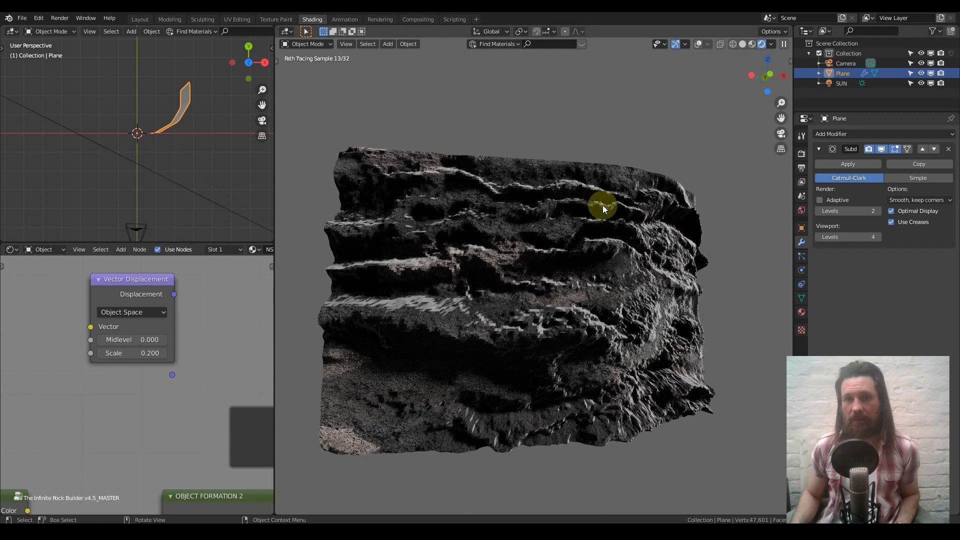
pyautogui.moveTo(655, 262); pyautogui.dragTo(445, 259, button='middle')
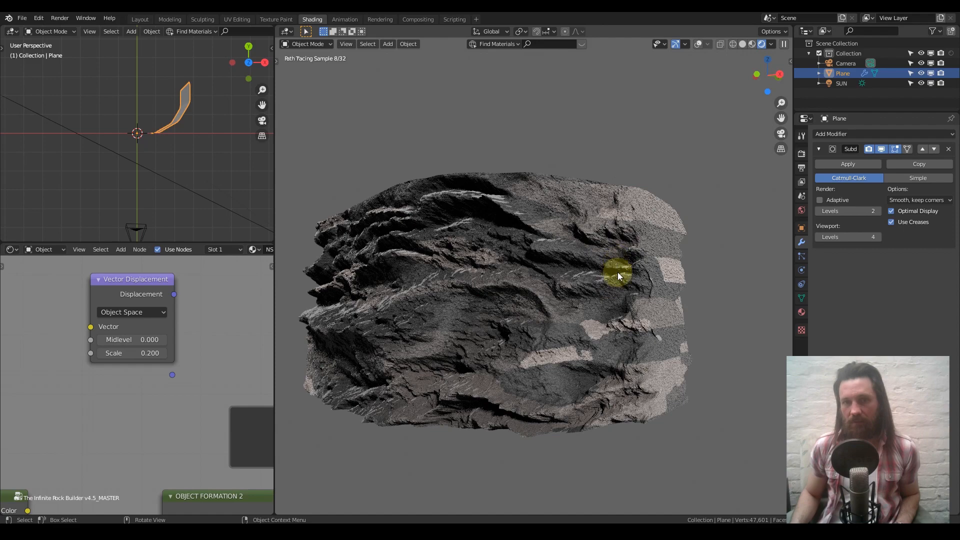
pyautogui.moveTo(434, 314); pyautogui.dragTo(549, 332, button='middle')
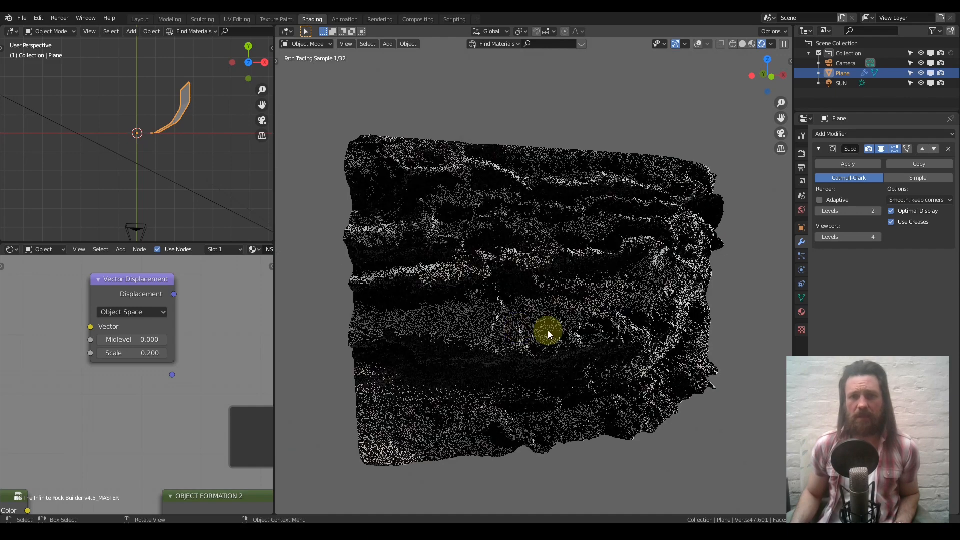
# - Try a different Random Shape value on Object Formation 1 and return it to 0
pyautogui.scroll(-2, 159, 338)
pyautogui.moveTo(137, 425); pyautogui.dragTo(181, 336, button='middle')
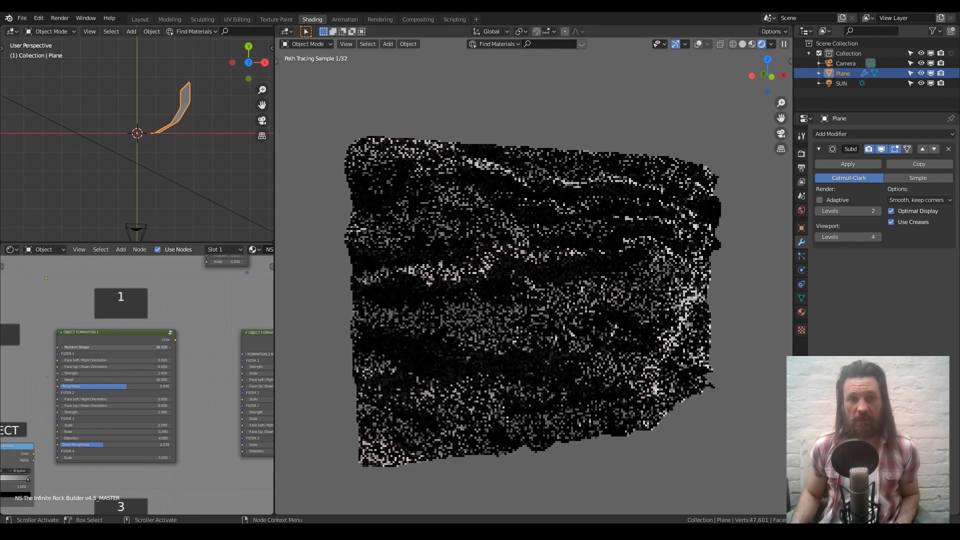
pyautogui.moveTo(70, 347); pyautogui.dragTo(165, 342)
pyautogui.moveTo(165, 342); pyautogui.dragTo(160, 326, button='middle')
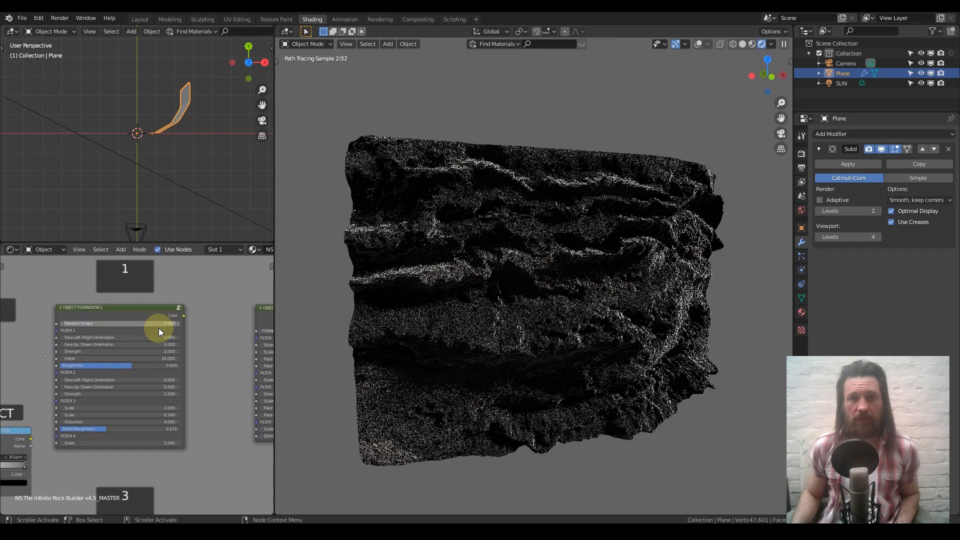
# - Try a Filter 1 Face Up / Down Orientation of 3.8 on Object Formation 1 and return it to 0
pyautogui.scroll(2, 94, 317)
pyautogui.scroll(-4, 100, 332)
pyautogui.moveTo(52, 341)
pyautogui.mouseDown(button='middle')
pyautogui.moveTo(107, 349)
pyautogui.moveTo(65, 349)
pyautogui.moveTo(247, 311)
pyautogui.mouseUp(button='middle')
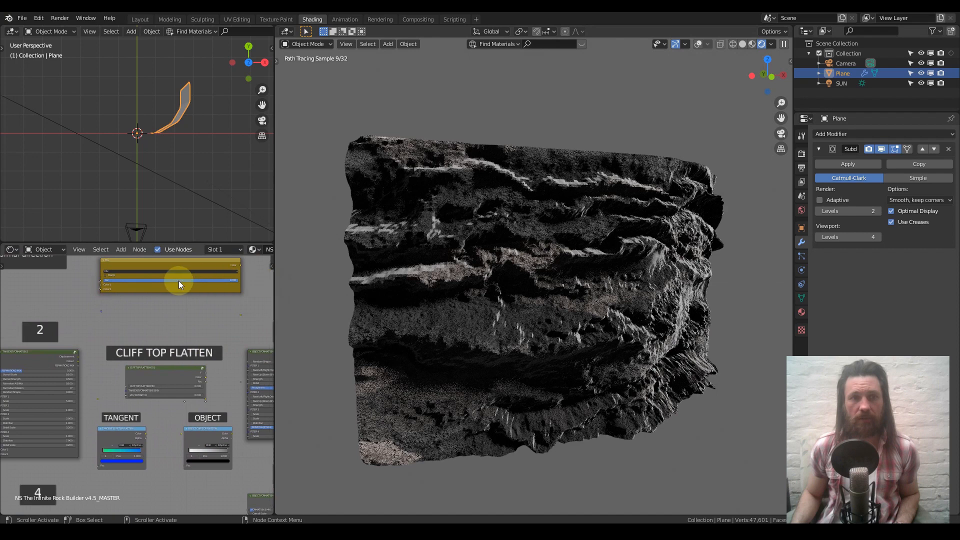
pyautogui.moveTo(122, 310); pyautogui.dragTo(120, 361, button='middle')
pyautogui.moveTo(57, 356)
pyautogui.mouseDown(button='middle')
pyautogui.moveTo(92, 336)
pyautogui.moveTo(244, 321)
pyautogui.moveTo(268, 332)
pyautogui.mouseUp(button='middle')
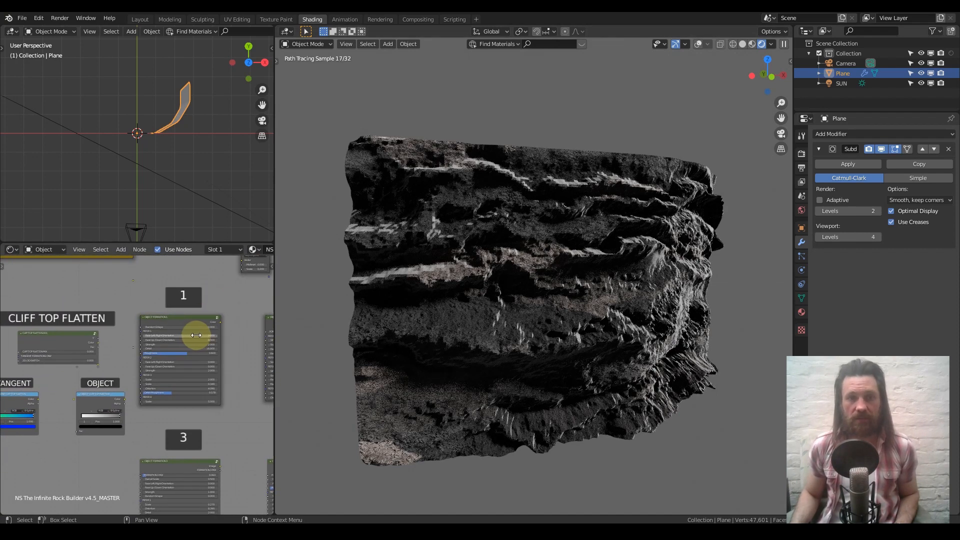
pyautogui.scroll(4, 196, 335)
pyautogui.scroll(3, 136, 330)
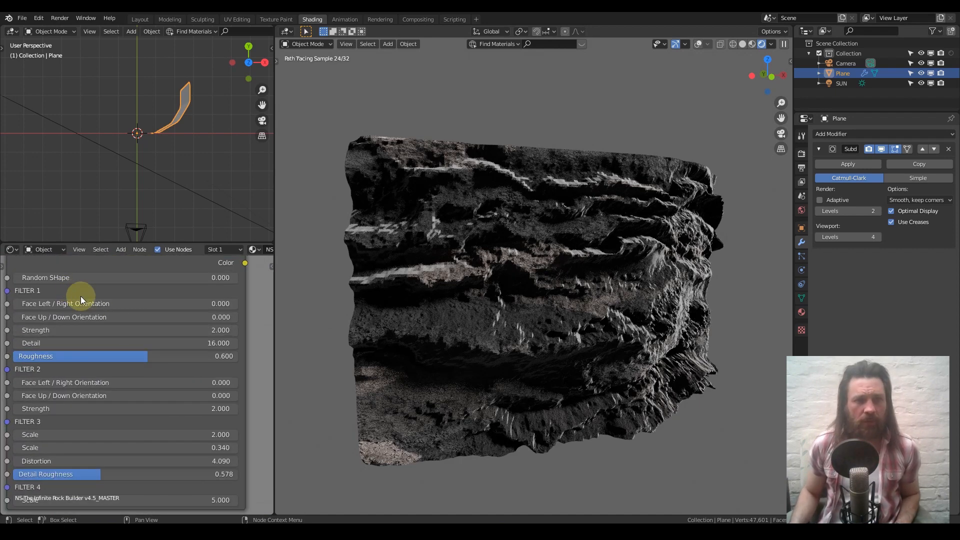
pyautogui.moveTo(95, 333); pyautogui.dragTo(104, 312, button='middle')
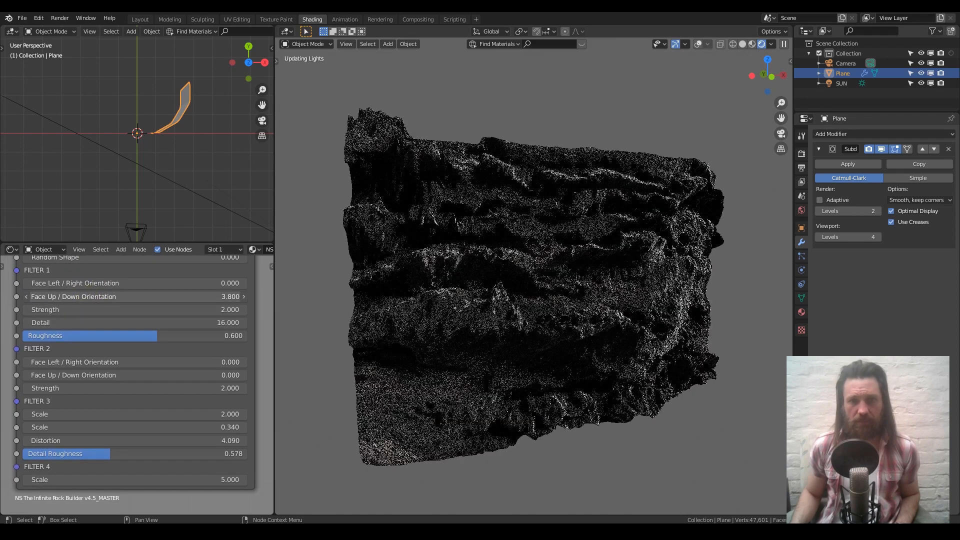
pyautogui.moveTo(89, 299); pyautogui.dragTo(60, 298)
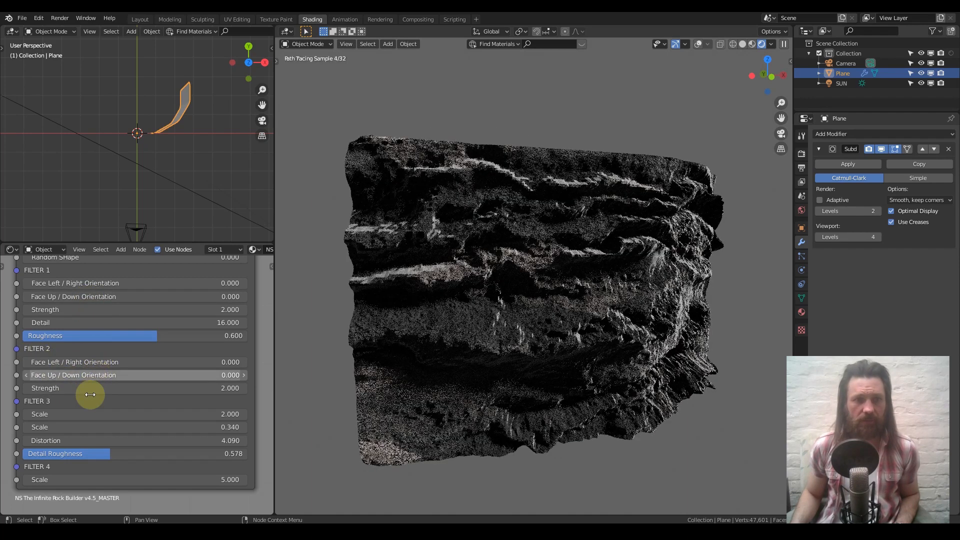
# - Set the Formation 2 Mix on Object Formation 2 to 1 and view its filter settings
pyautogui.scroll(-6, 150, 362)
pyautogui.scroll(1, 136, 368)
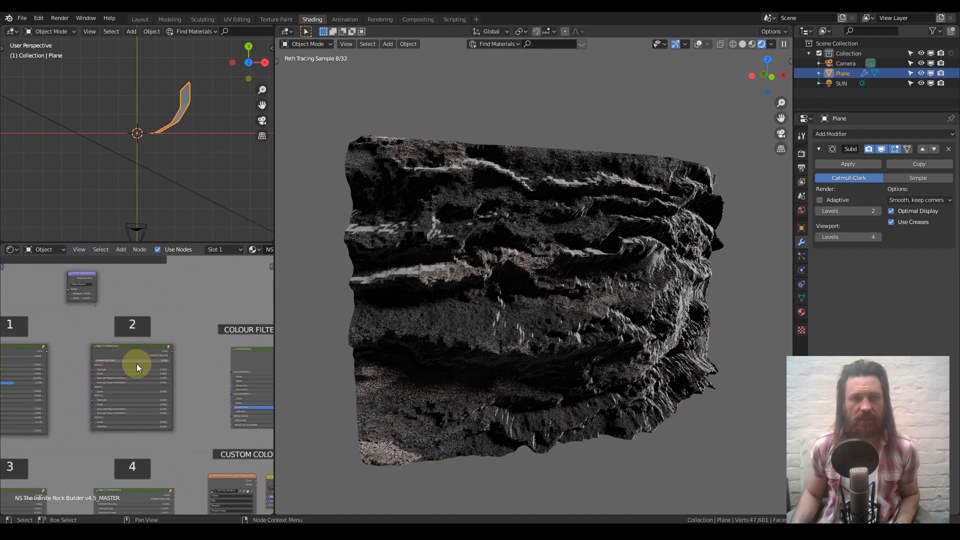
pyautogui.scroll(2, 136, 368)
pyautogui.scroll(5, 161, 365)
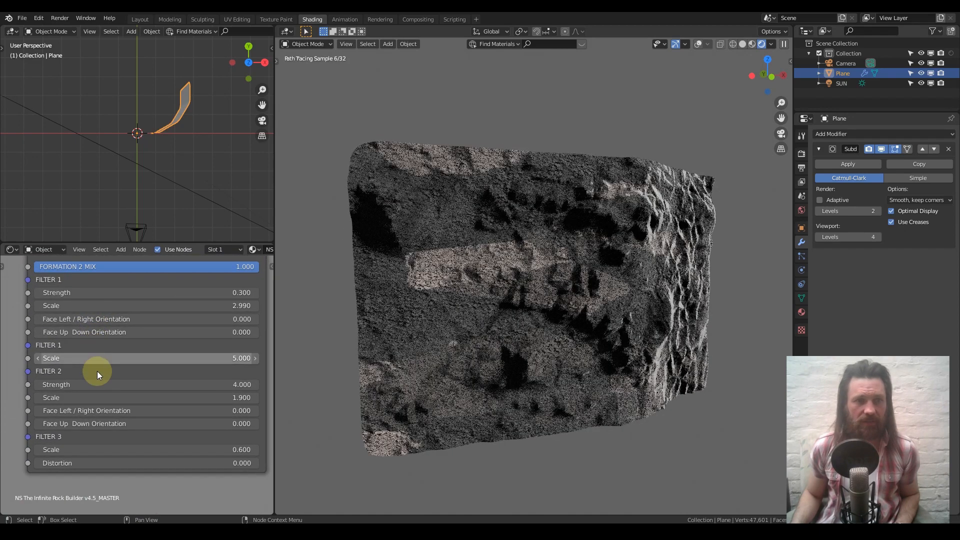
pyautogui.scroll(-1, 127, 340)
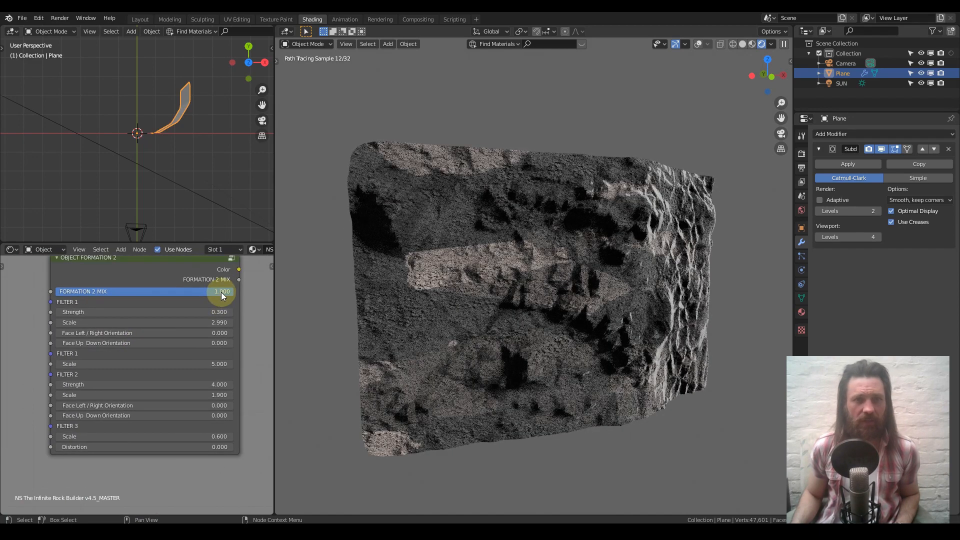
# - Turn the Formation 2 Mix on Object Formation 2 back down to 0
pyautogui.scroll(-2, 152, 367)
pyautogui.moveTo(140, 368); pyautogui.dragTo(121, 361, button='middle')
pyautogui.scroll(-3, 191, 379)
pyautogui.scroll(-3, 142, 335)
pyautogui.scroll(-1, 150, 350)
pyautogui.scroll(2, 59, 356)
pyautogui.moveTo(58, 355); pyautogui.dragTo(130, 367, button='middle')
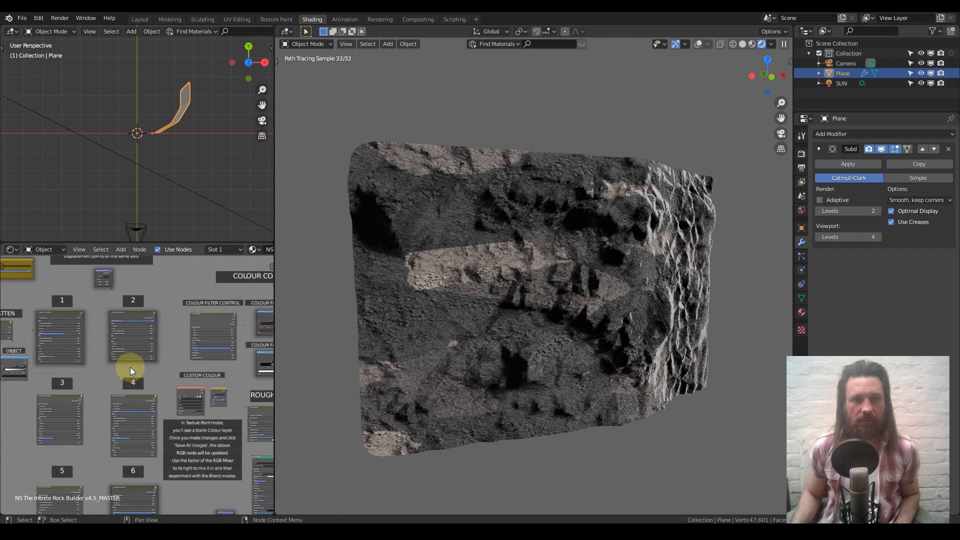
pyautogui.scroll(2, 130, 367)
pyautogui.click(157, 295)
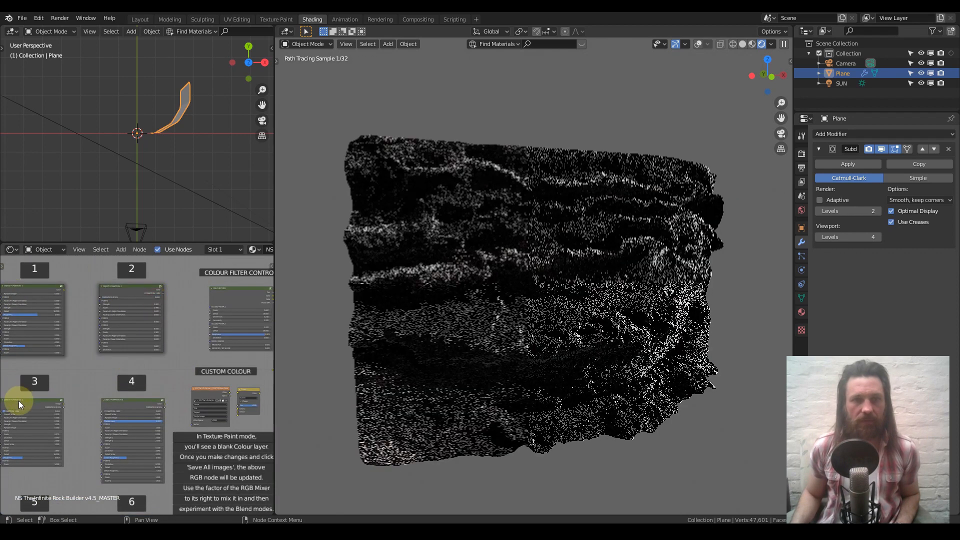
# - Raise the Formation 3 Mix on Object Formation 3 fully
pyautogui.moveTo(19, 400); pyautogui.dragTo(119, 334, button='middle')
pyautogui.scroll(2, 111, 353)
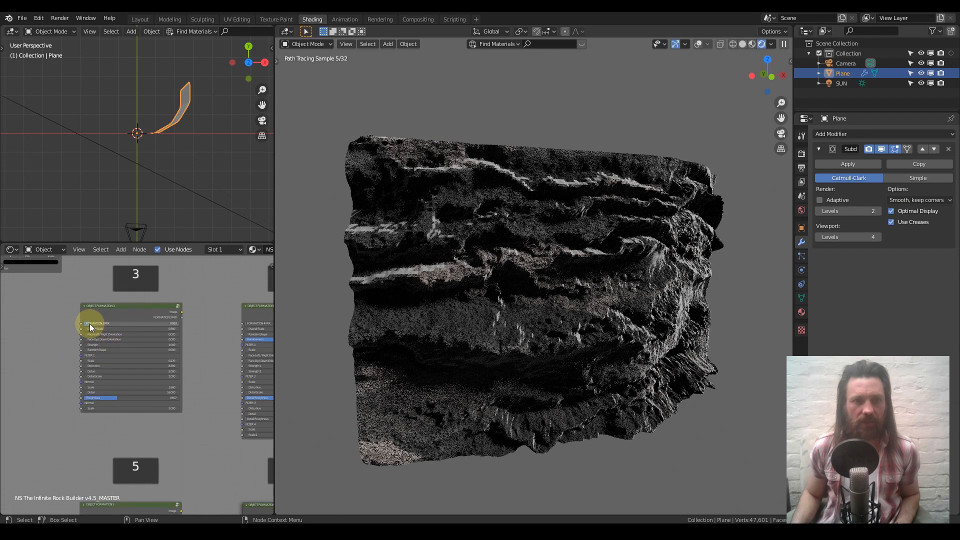
pyautogui.scroll(-8, 158, 328)
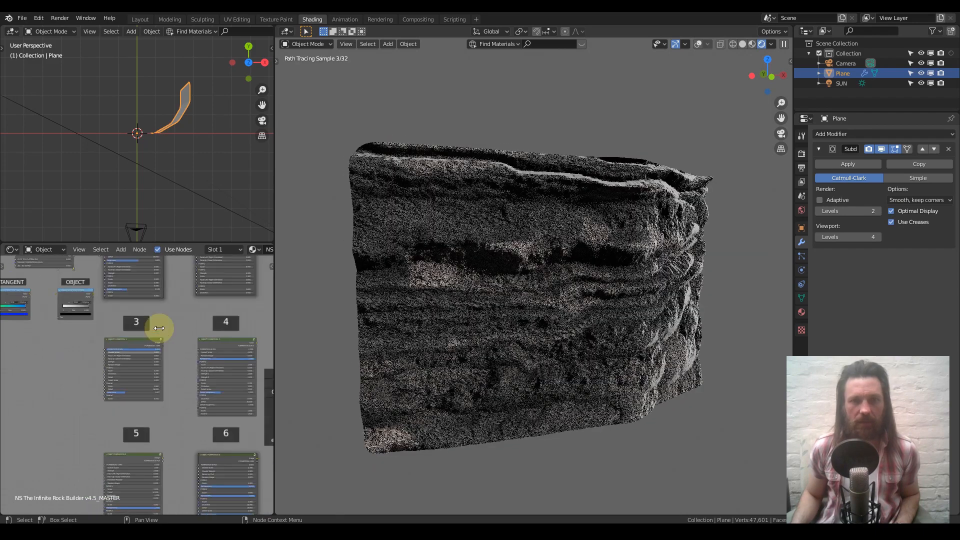
# - Set the formation mix of Tangent Formation 9 to 0
pyautogui.moveTo(204, 346); pyautogui.dragTo(33, 299, button='middle')
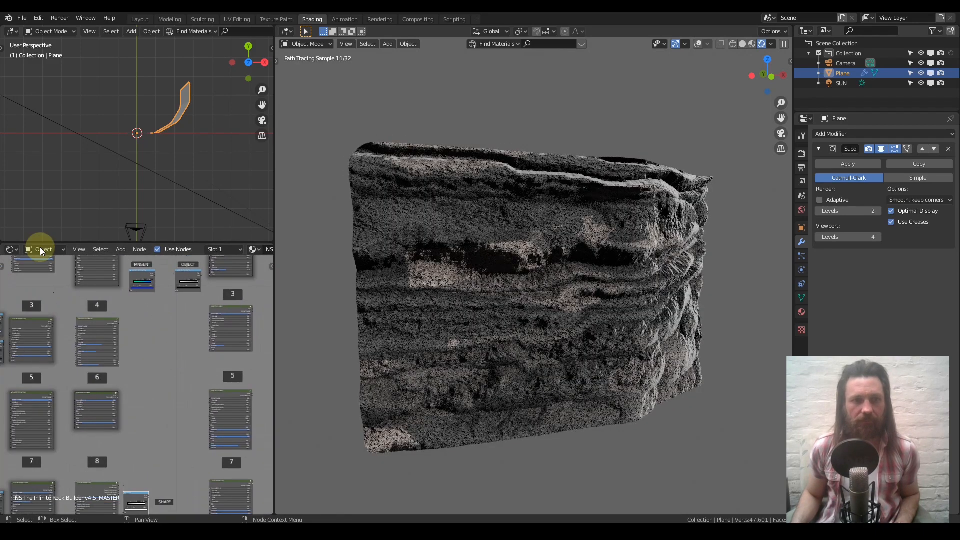
pyautogui.moveTo(57, 408); pyautogui.dragTo(165, 341, button='middle')
pyautogui.moveTo(148, 415); pyautogui.dragTo(143, 334, button='middle')
pyautogui.scroll(1, 149, 404)
pyautogui.scroll(2, 149, 404)
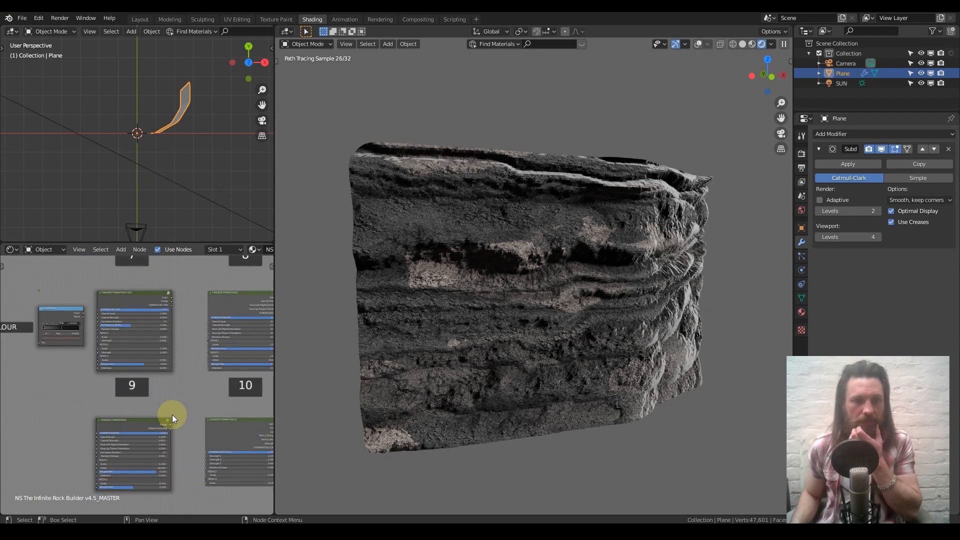
pyautogui.moveTo(175, 434); pyautogui.dragTo(150, 382, button='middle')
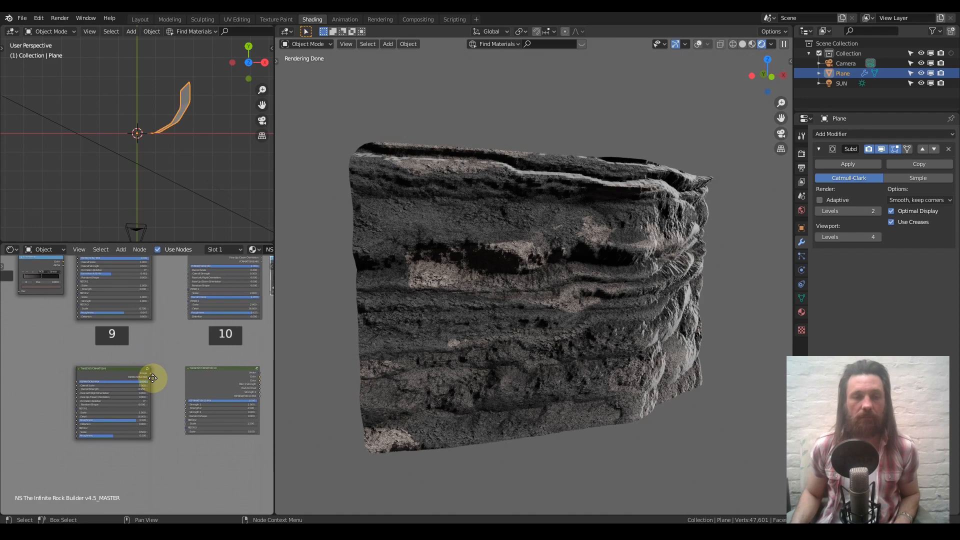
pyautogui.scroll(1, 150, 382)
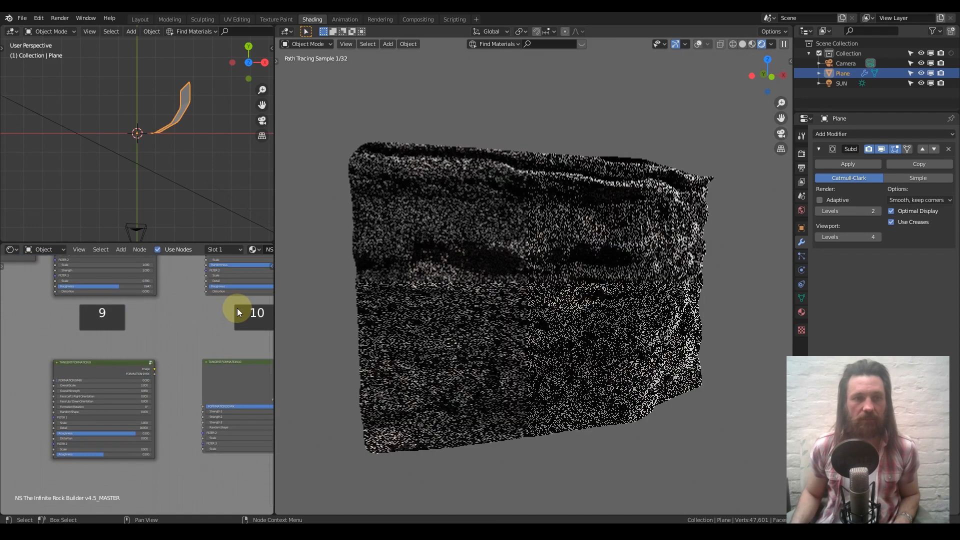
# - Set the formation mixes of Tangent Formation 8 and Tangent Formation 7 to 0
pyautogui.moveTo(242, 310); pyautogui.dragTo(203, 390, button='middle')
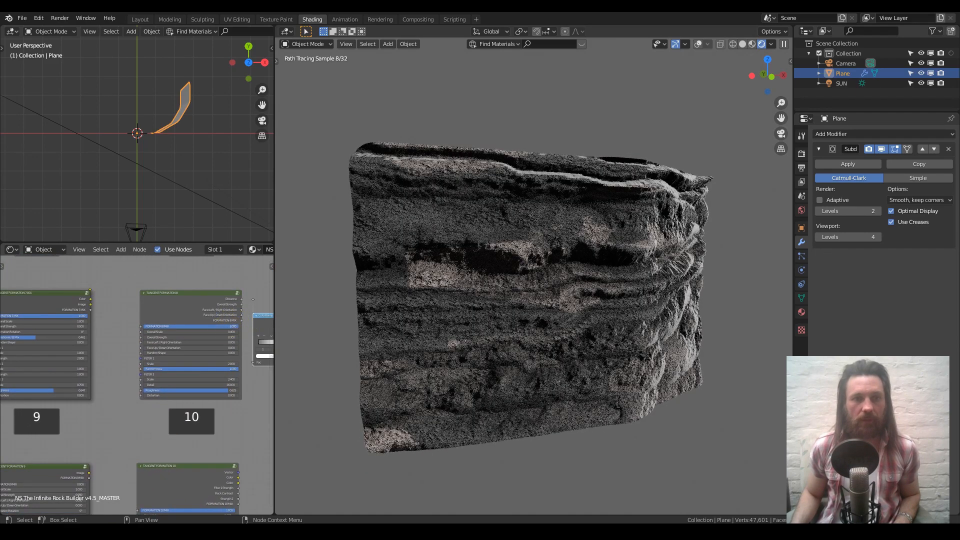
pyautogui.moveTo(107, 336); pyautogui.dragTo(242, 361, button='middle')
pyautogui.moveTo(218, 343); pyautogui.dragTo(129, 344)
pyautogui.scroll(-1, 150, 319)
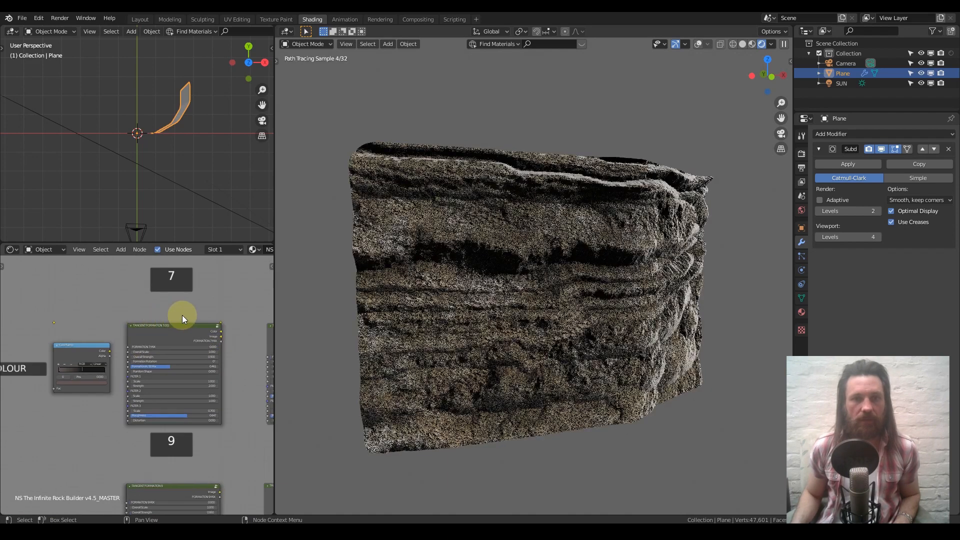
pyautogui.moveTo(234, 280); pyautogui.dragTo(175, 362, button='middle')
pyautogui.scroll(-3, 176, 361)
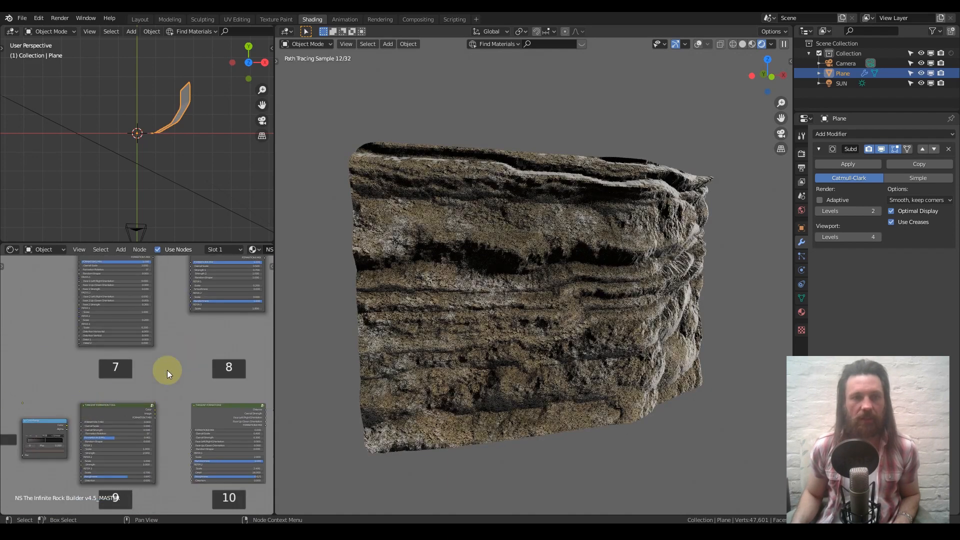
# - Set the formation mixes of Tangent Formation 6 and Tangent Formation 5 to 0
pyautogui.moveTo(197, 292); pyautogui.dragTo(173, 356, button='middle')
pyautogui.click(207, 325)
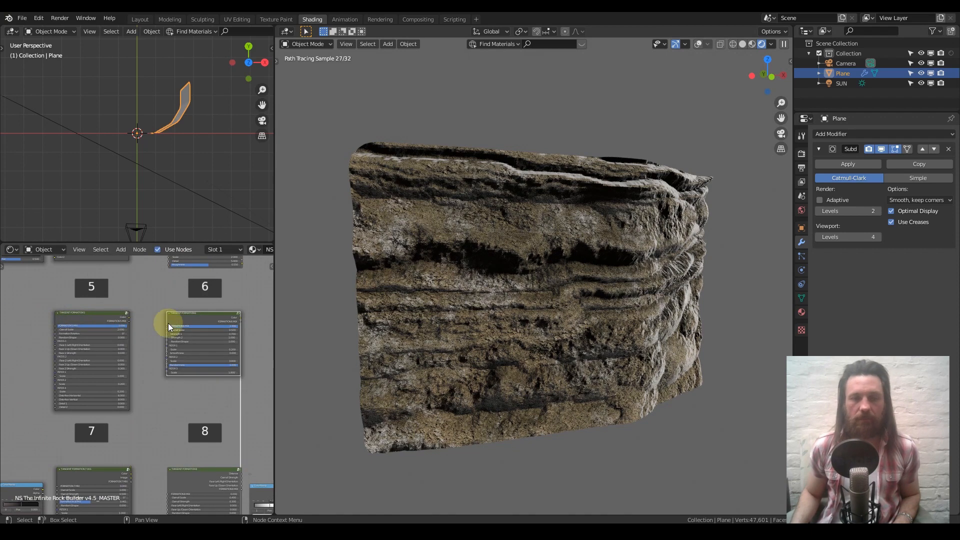
pyautogui.moveTo(220, 327); pyautogui.dragTo(59, 327)
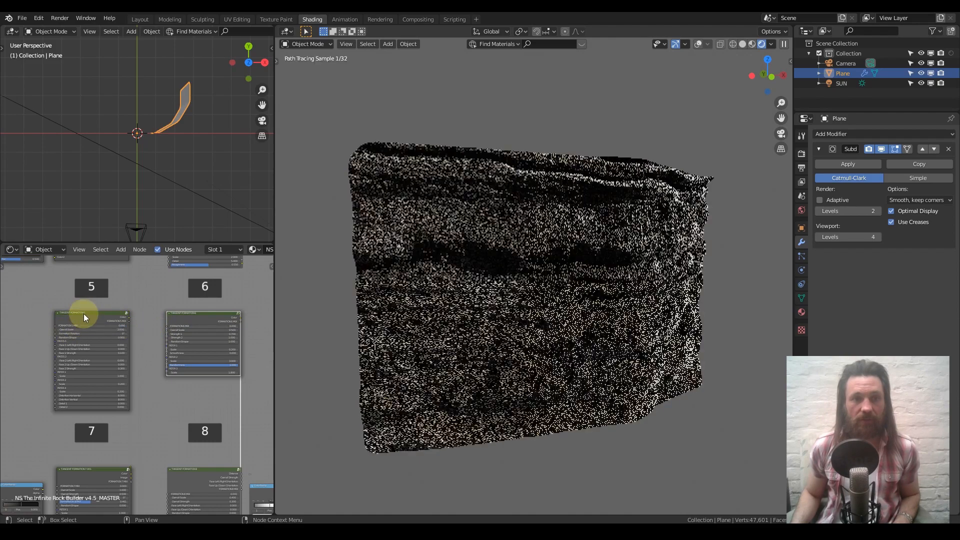
# - Turn down the formation mixes of Tangent Formation 4 and Tangent Formation 2
pyautogui.scroll(-2, 47, 343)
pyautogui.moveTo(47, 343); pyautogui.dragTo(167, 364, button='middle')
pyautogui.scroll(2, 167, 365)
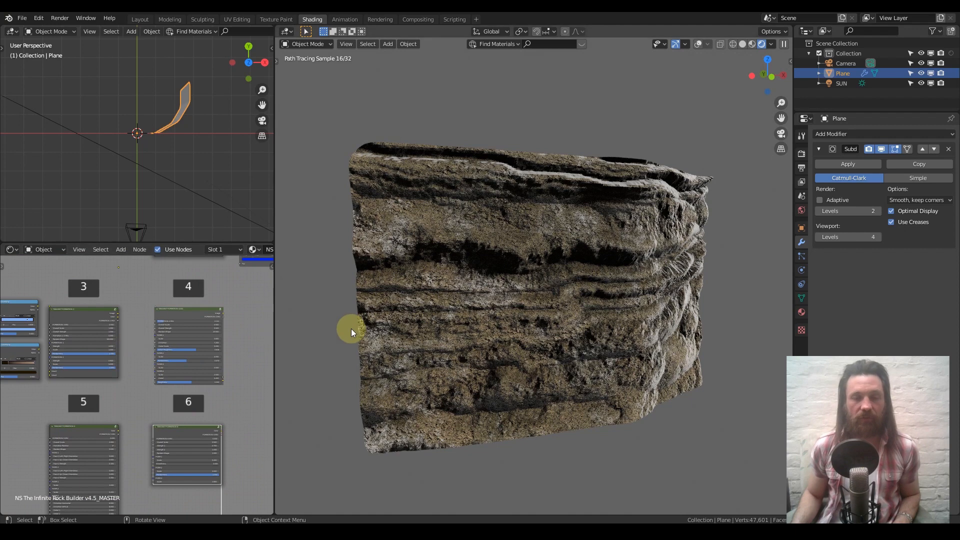
pyautogui.scroll(3, 157, 352)
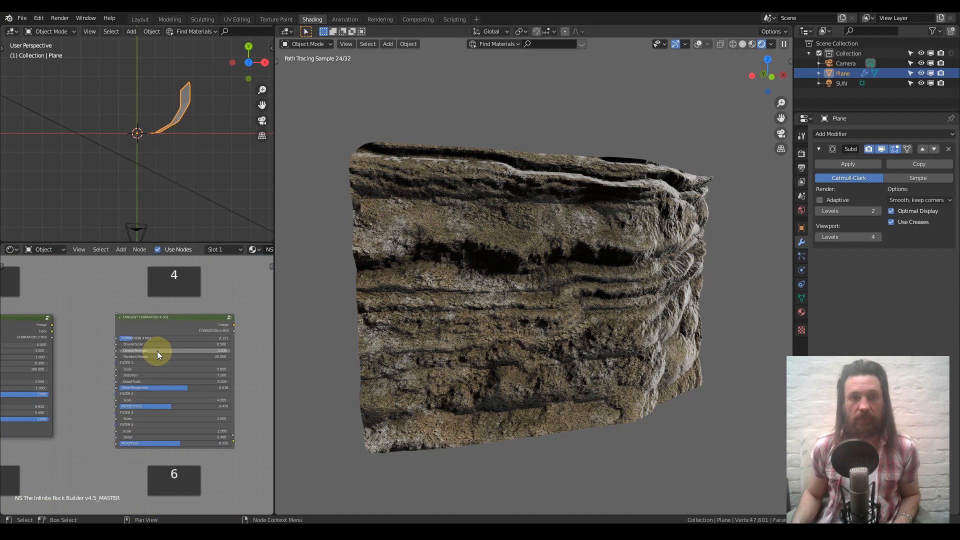
pyautogui.scroll(1, 157, 353)
pyautogui.moveTo(139, 328); pyautogui.dragTo(112, 328)
pyautogui.scroll(-2, 135, 302)
pyautogui.moveTo(137, 287); pyautogui.dragTo(133, 414, button='middle')
pyautogui.moveTo(144, 332); pyautogui.dragTo(118, 332)
# - Look across the node tree to the Colour Control section and examine the Colour Filter node's settings
pyautogui.scroll(-2, 128, 375)
pyautogui.moveTo(128, 374); pyautogui.dragTo(161, 375, button='middle')
pyautogui.scroll(-4, 153, 384)
pyautogui.moveTo(132, 418); pyautogui.dragTo(58, 367, button='middle')
pyautogui.moveTo(178, 351); pyautogui.dragTo(116, 349, button='middle')
pyautogui.scroll(6, 169, 365)
pyautogui.moveTo(172, 320); pyautogui.dragTo(30, 444, button='middle')
pyautogui.scroll(7, 191, 351)
pyautogui.scroll(3, 147, 352)
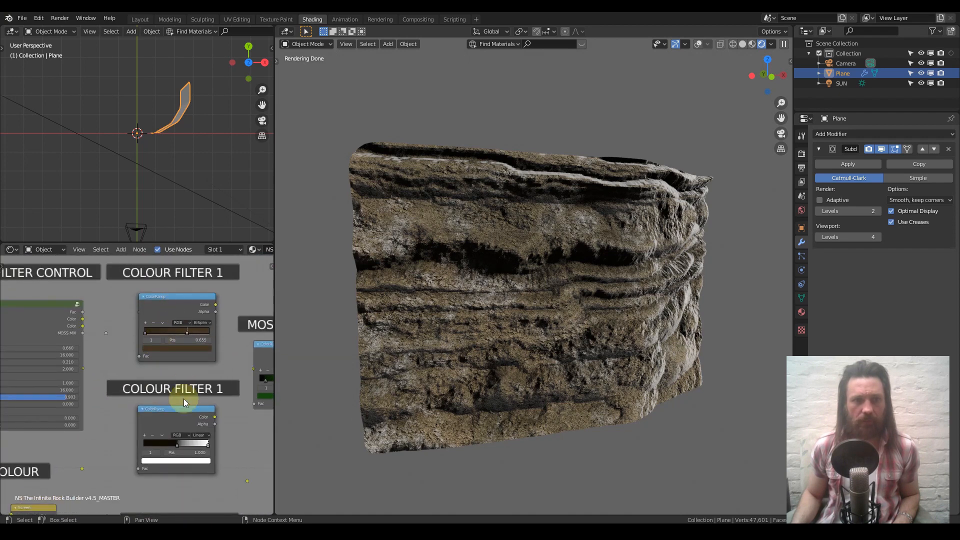
pyautogui.moveTo(43, 381); pyautogui.dragTo(163, 364, button='middle')
pyautogui.scroll(2, 133, 342)
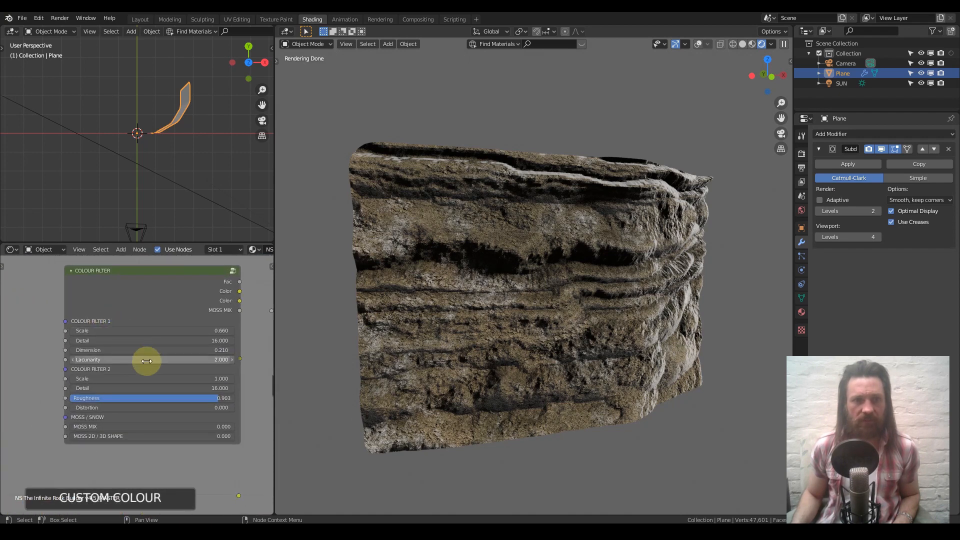
# - Change the colour of the upper Colour Filter 1 ramp's stop at position 0.655 to dark red
pyautogui.scroll(-4, 146, 358)
pyautogui.scroll(6, 115, 375)
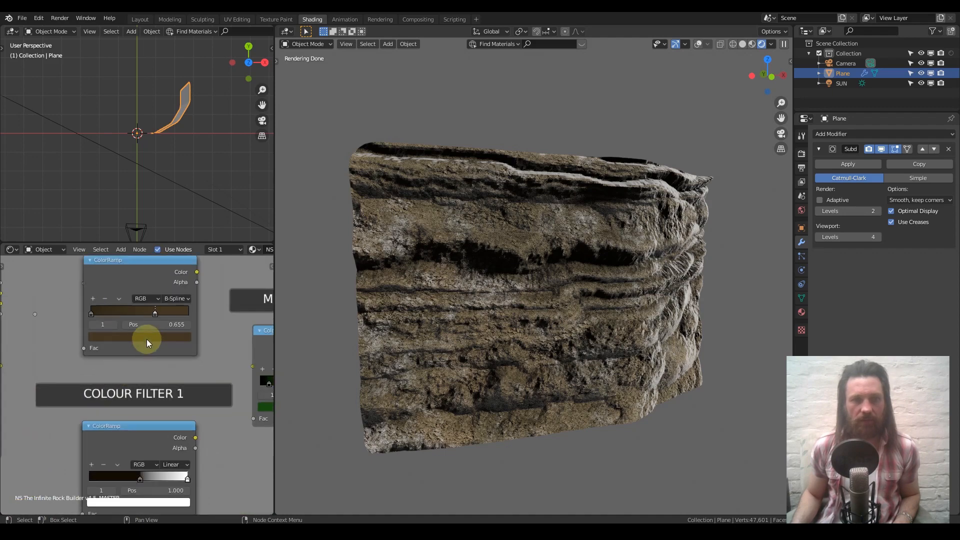
pyautogui.click(146, 338)
pyautogui.moveTo(129, 251); pyautogui.dragTo(124, 264)
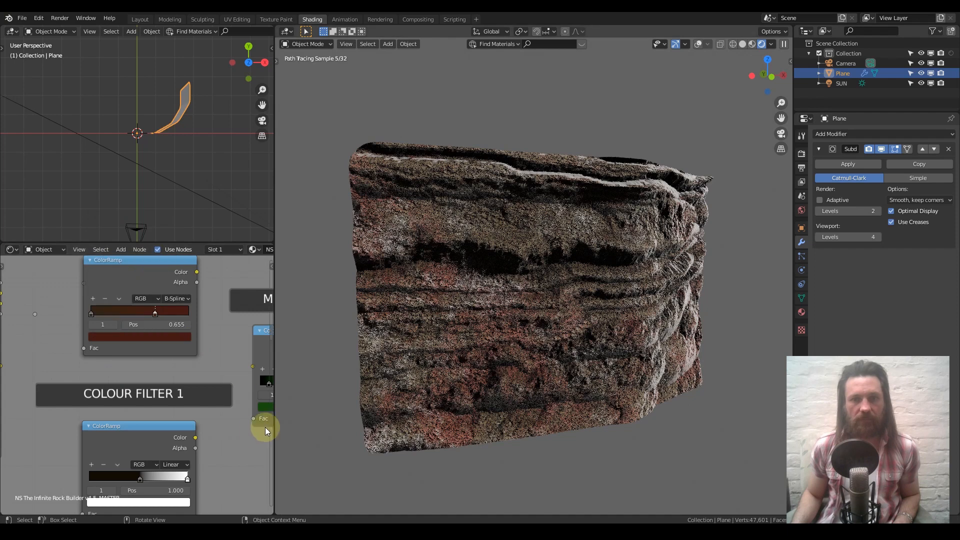
# - Move the white stop of the lower Colour Filter 1 ramp to position 0.623
pyautogui.scroll(-2, 156, 410)
pyautogui.moveTo(136, 425); pyautogui.dragTo(162, 373, button='middle')
pyautogui.scroll(2, 162, 373)
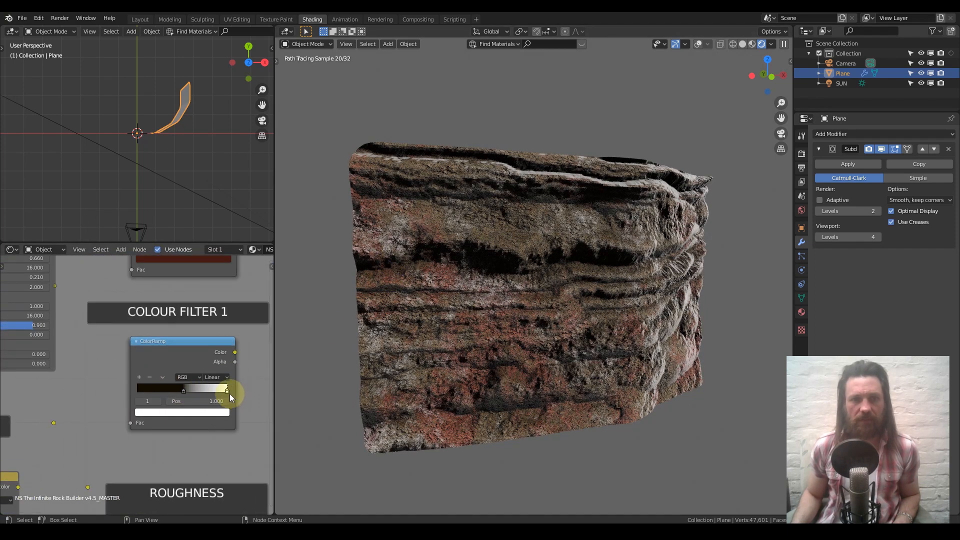
pyautogui.moveTo(227, 390); pyautogui.dragTo(193, 391)
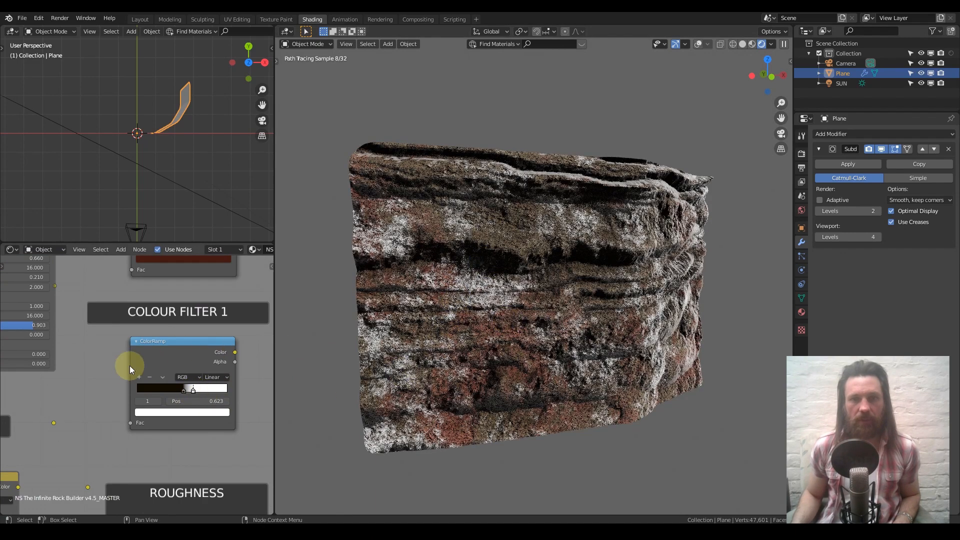
# - Try a Formation 2 Mix of 1 on Object Formation 2 and turn it back down
pyautogui.scroll(-2, 131, 369)
pyautogui.scroll(-1, 120, 372)
pyautogui.moveTo(112, 372); pyautogui.dragTo(153, 385, button='middle')
pyautogui.scroll(-3, 139, 415)
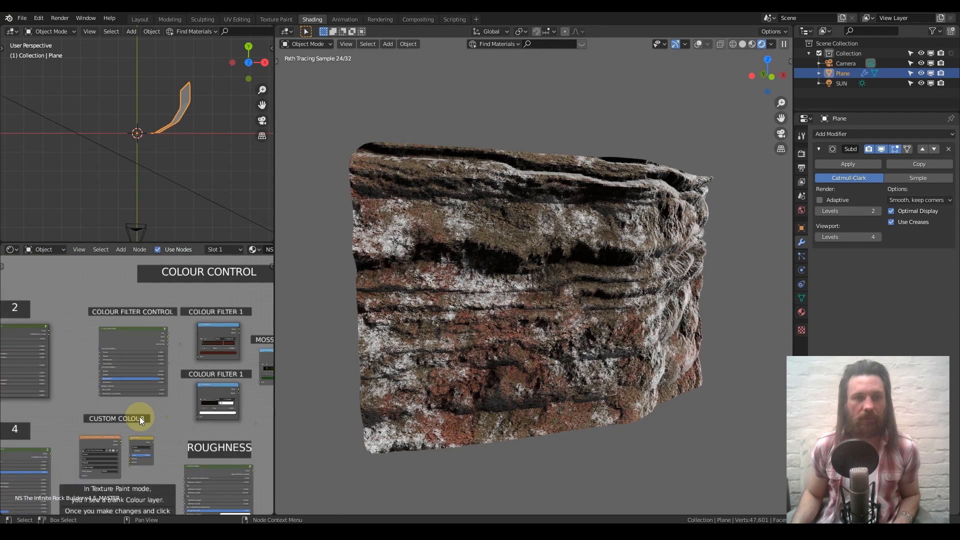
pyautogui.moveTo(137, 442); pyautogui.dragTo(257, 377, button='middle')
pyautogui.scroll(3, 127, 347)
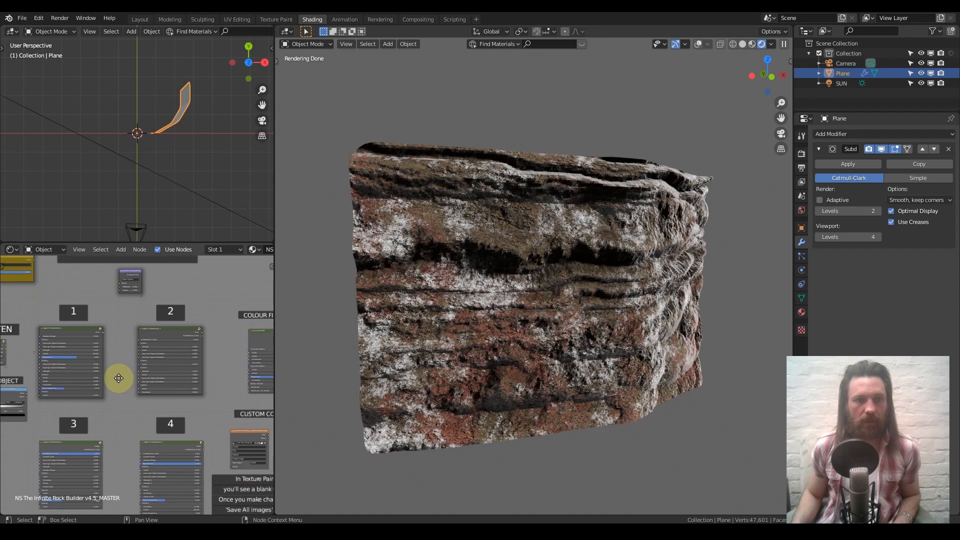
pyautogui.moveTo(160, 327); pyautogui.dragTo(238, 328)
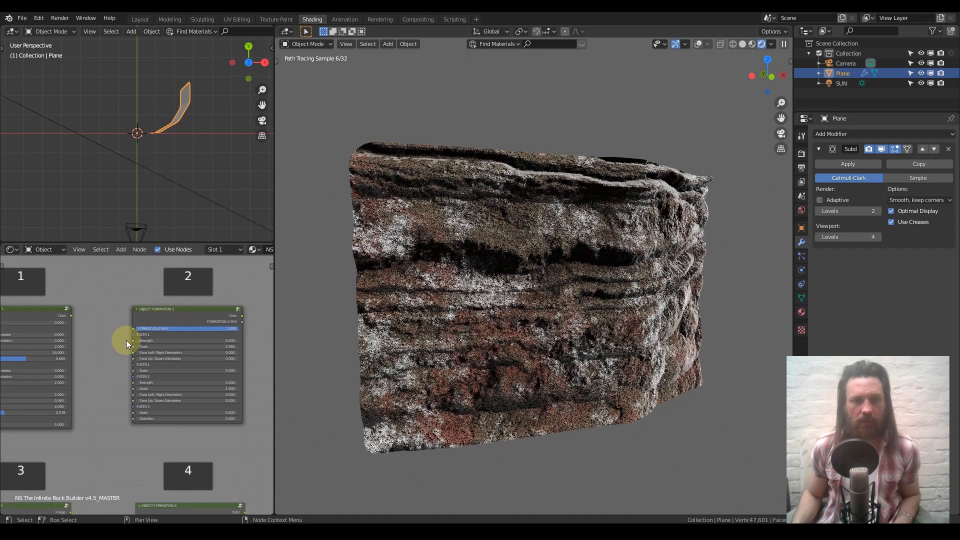
pyautogui.moveTo(143, 430); pyautogui.dragTo(183, 375, button='middle')
pyautogui.moveTo(232, 289); pyautogui.dragTo(138, 290)
# - Raise the Formation 4 Mix on Object Formation 4 fully and set the Formation 3 Mix on Object Formation 3 to 0
pyautogui.moveTo(175, 410); pyautogui.dragTo(185, 261, button='middle')
pyautogui.scroll(5, 184, 325)
pyautogui.moveTo(167, 311); pyautogui.dragTo(277, 313)
pyautogui.scroll(-3, 134, 336)
pyautogui.moveTo(133, 325); pyautogui.dragTo(233, 330, button='middle')
pyautogui.moveTo(149, 330); pyautogui.dragTo(61, 332)
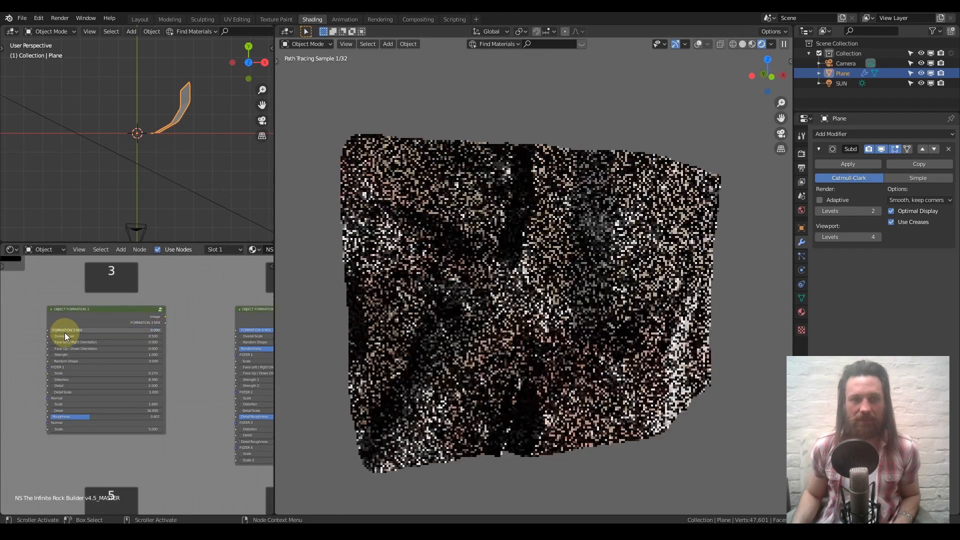
# - Set the Formation 4 Mix on Object Formation 4 to 0
pyautogui.moveTo(148, 329); pyautogui.dragTo(77, 311, button='middle')
pyautogui.scroll(-3, 172, 331)
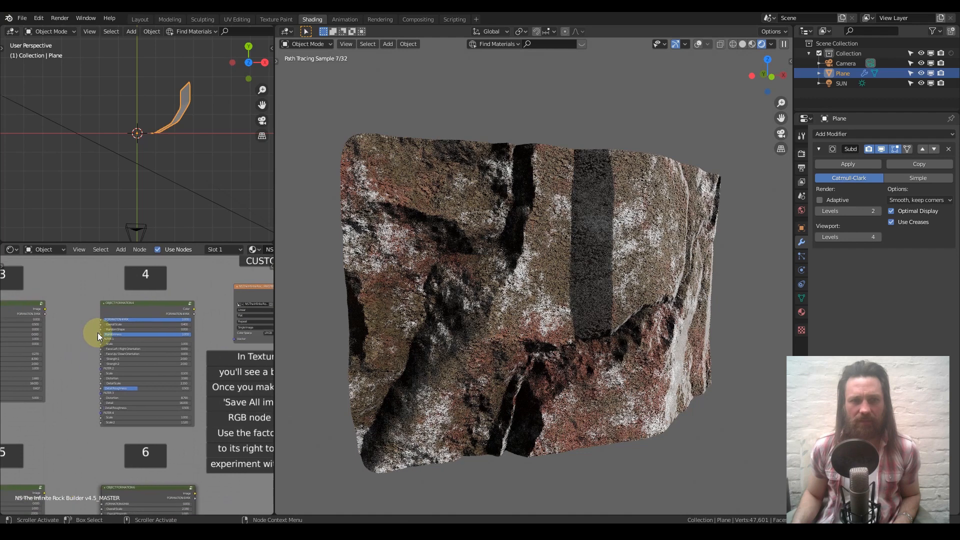
pyautogui.scroll(5, 166, 392)
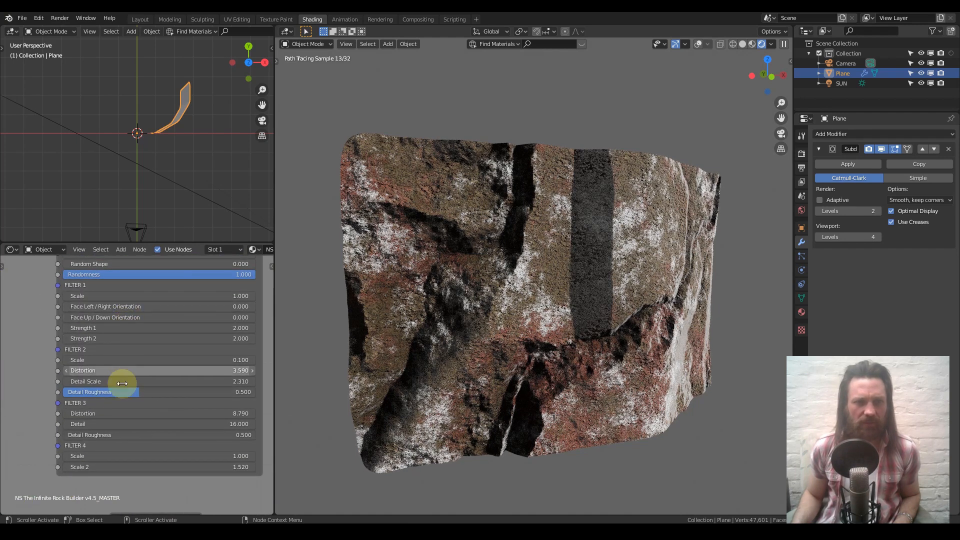
pyautogui.scroll(-3, 194, 319)
pyautogui.moveTo(203, 302); pyautogui.dragTo(65, 392)
# - Try a raised Formation 5 Mix on Object Formation 5 and turn it back down
pyautogui.moveTo(65, 392); pyautogui.dragTo(214, 230, button='middle')
pyautogui.moveTo(68, 383); pyautogui.dragTo(162, 380)
pyautogui.moveTo(162, 380); pyautogui.dragTo(97, 357, button='middle')
pyautogui.moveTo(114, 360); pyautogui.dragTo(13, 360)
# - Try the Formation 6 Mix on Object Formation 6 fully raised and turn it back down
pyautogui.moveTo(150, 353); pyautogui.dragTo(73, 327, button='middle')
pyautogui.moveTo(150, 334); pyautogui.dragTo(238, 334)
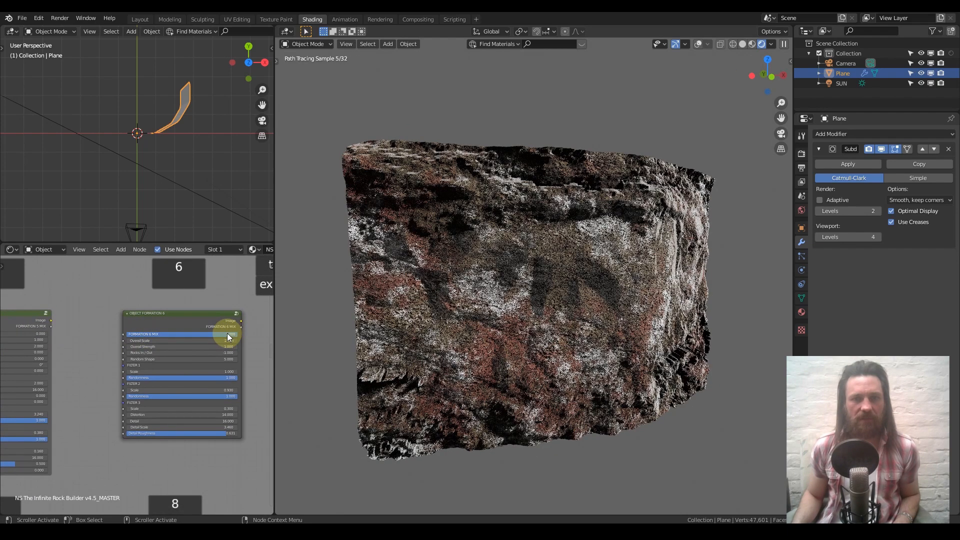
pyautogui.moveTo(229, 334); pyautogui.dragTo(119, 334)
# - Turn the mix values on Object Formations 7, 8, 9 and 10 all the way down
pyautogui.moveTo(117, 469); pyautogui.dragTo(226, 307, button='middle')
pyautogui.moveTo(95, 430); pyautogui.dragTo(119, 363, button='middle')
pyautogui.moveTo(83, 356)
pyautogui.mouseDown()
pyautogui.moveTo(176, 353)
pyautogui.moveTo(73, 353)
pyautogui.mouseUp()
pyautogui.scroll(-4, 184, 379)
pyautogui.moveTo(223, 378); pyautogui.dragTo(124, 376, button='middle')
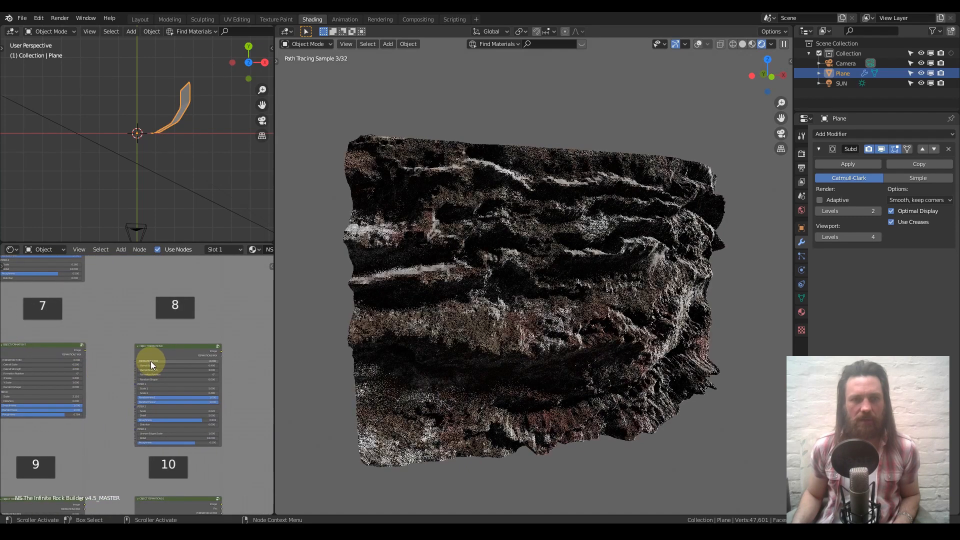
pyautogui.moveTo(151, 361)
pyautogui.mouseDown()
pyautogui.moveTo(217, 361)
pyautogui.moveTo(139, 361)
pyautogui.mouseUp()
pyautogui.moveTo(56, 492); pyautogui.dragTo(140, 360, button='middle')
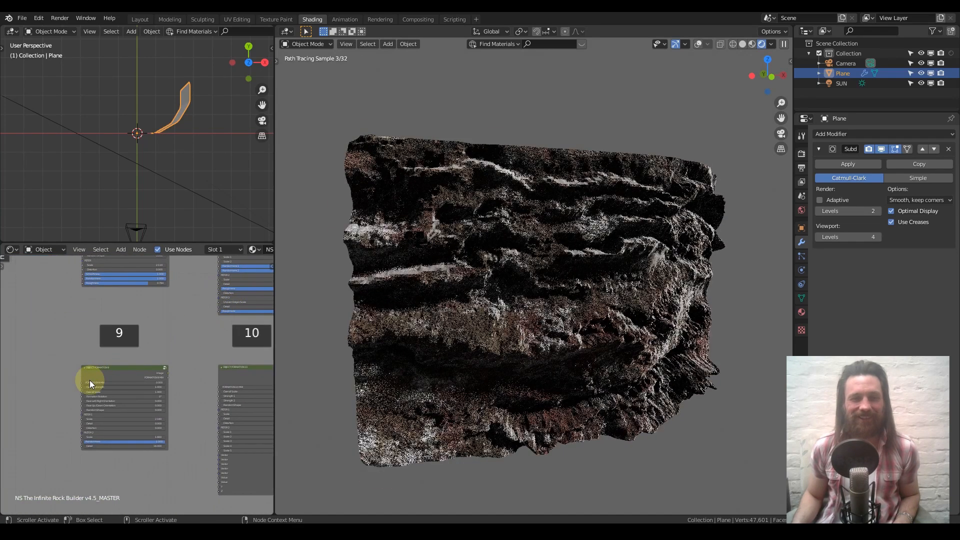
pyautogui.moveTo(91, 382)
pyautogui.mouseDown()
pyautogui.moveTo(161, 382)
pyautogui.moveTo(85, 383)
pyautogui.mouseUp()
pyautogui.moveTo(238, 384); pyautogui.dragTo(89, 361, button='middle')
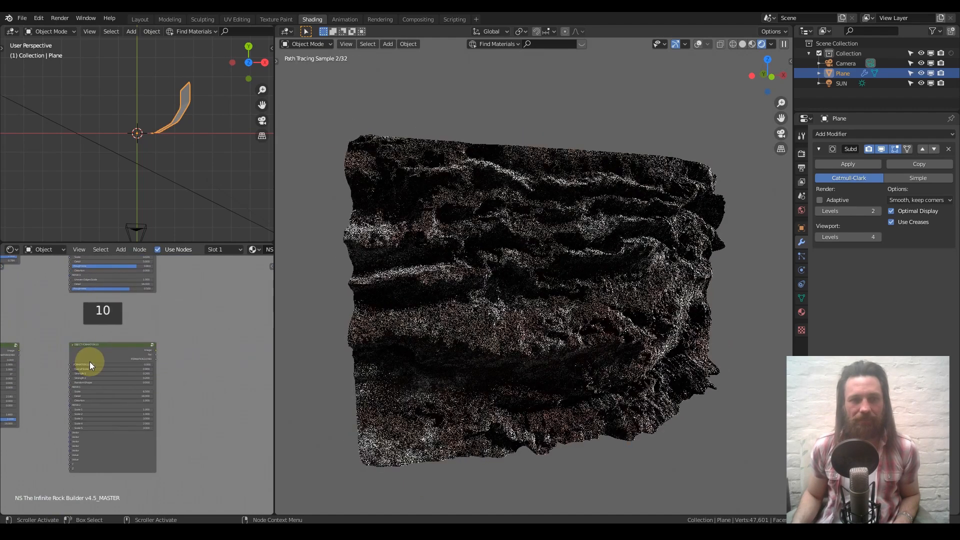
pyautogui.moveTo(89, 365)
pyautogui.mouseDown()
pyautogui.moveTo(154, 365)
pyautogui.moveTo(75, 366)
pyautogui.mouseUp()
# - Set the factor of the Tangent / Object Mix node to 0.5
pyautogui.moveTo(105, 260); pyautogui.dragTo(236, 418, button='middle')
pyautogui.scroll(-3, 139, 346)
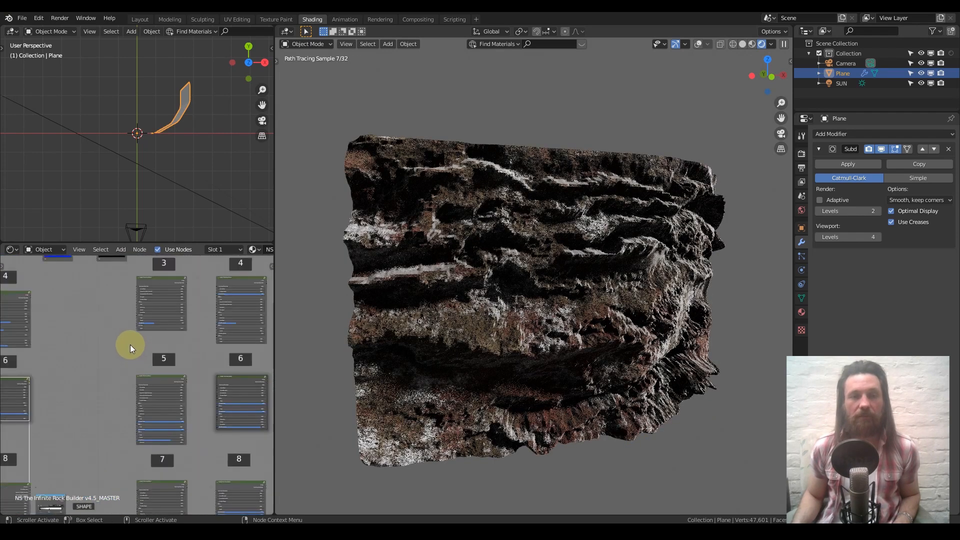
pyautogui.scroll(-2, 130, 344)
pyautogui.moveTo(86, 364); pyautogui.dragTo(143, 396, button='middle')
pyautogui.scroll(-1, 132, 357)
pyautogui.moveTo(129, 362); pyautogui.dragTo(129, 386, button='middle')
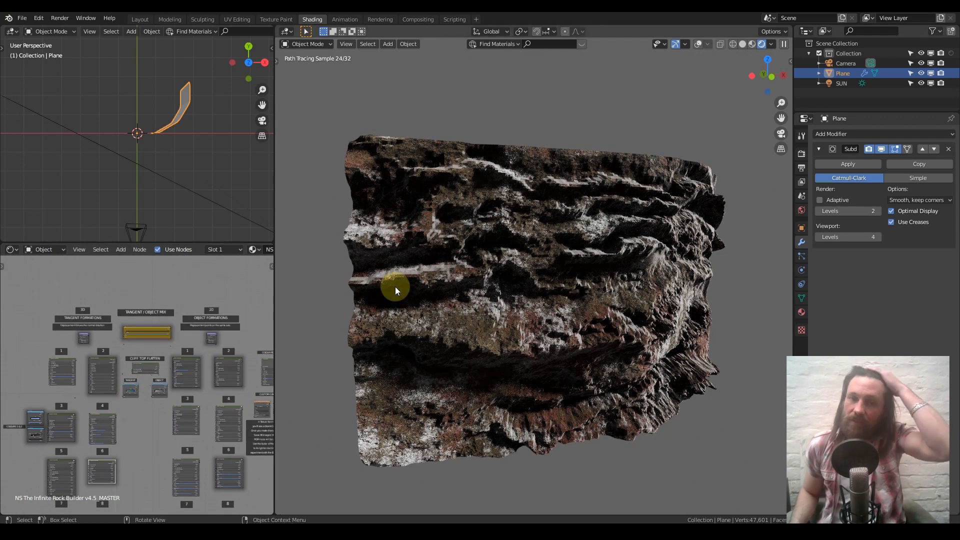
pyautogui.scroll(4, 150, 345)
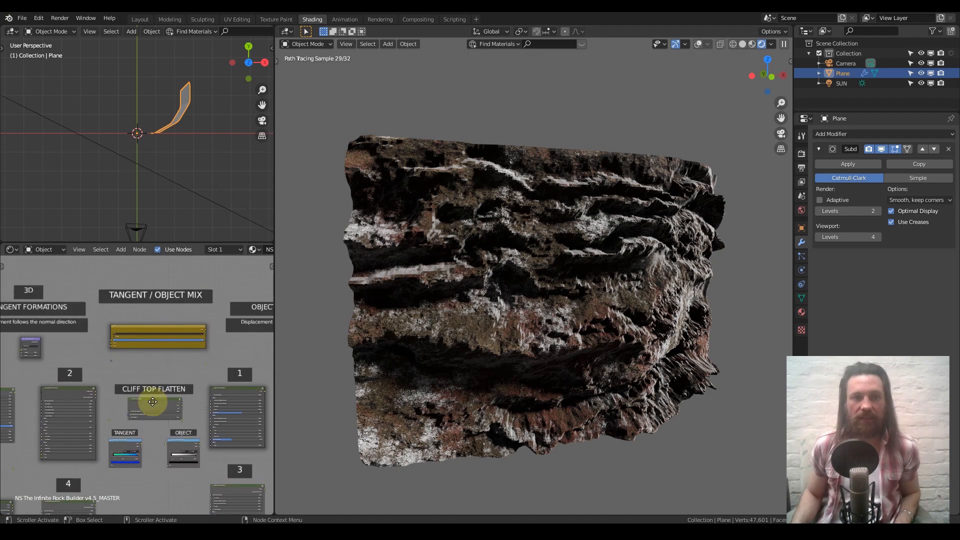
pyautogui.moveTo(153, 401); pyautogui.dragTo(157, 414, button='middle')
pyautogui.scroll(3, 159, 387)
pyautogui.moveTo(182, 365); pyautogui.dragTo(169, 410, button='middle')
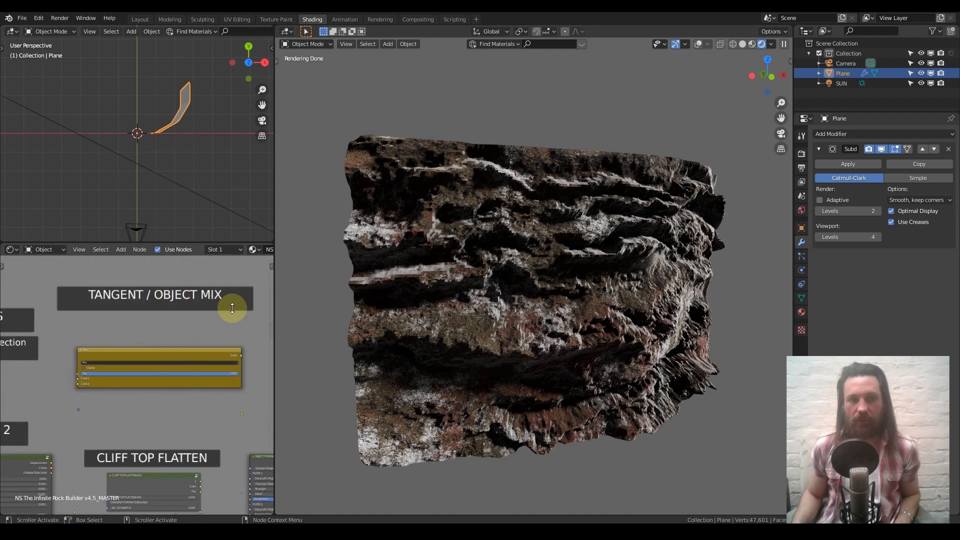
pyautogui.click(165, 374)
pyautogui.write('.5')
pyautogui.press('Return')
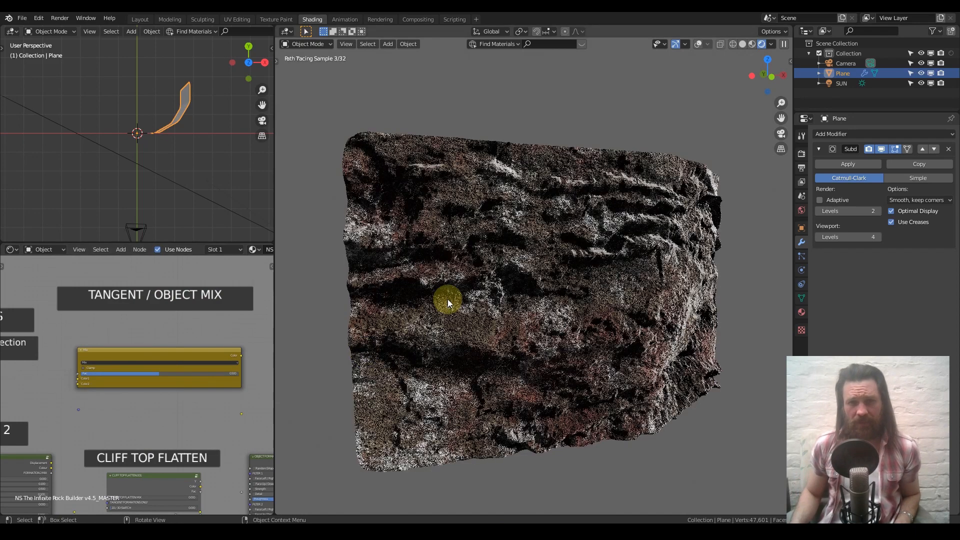
# - Lower the Tangent / Object Mix factor to 0.2
pyautogui.click(155, 371)
pyautogui.write('.2')
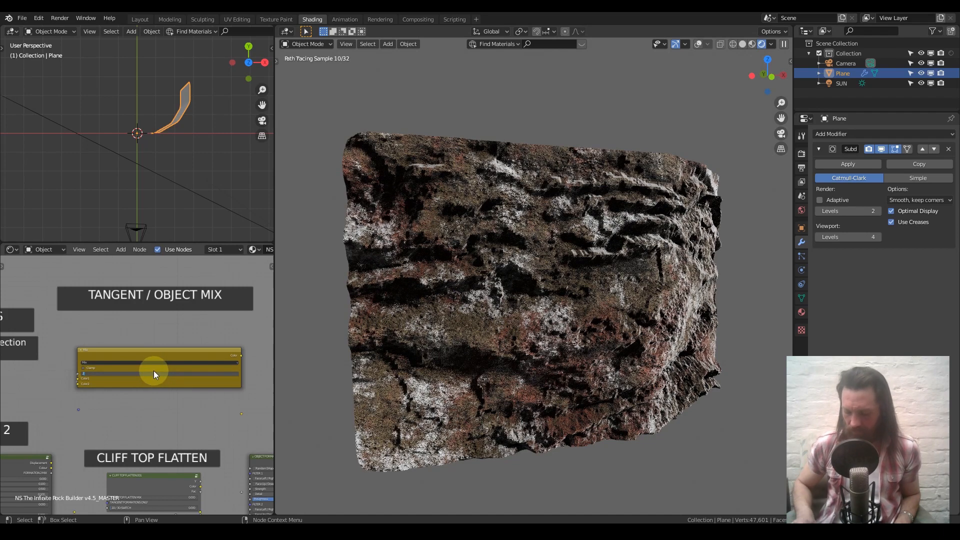
pyautogui.press('Return')
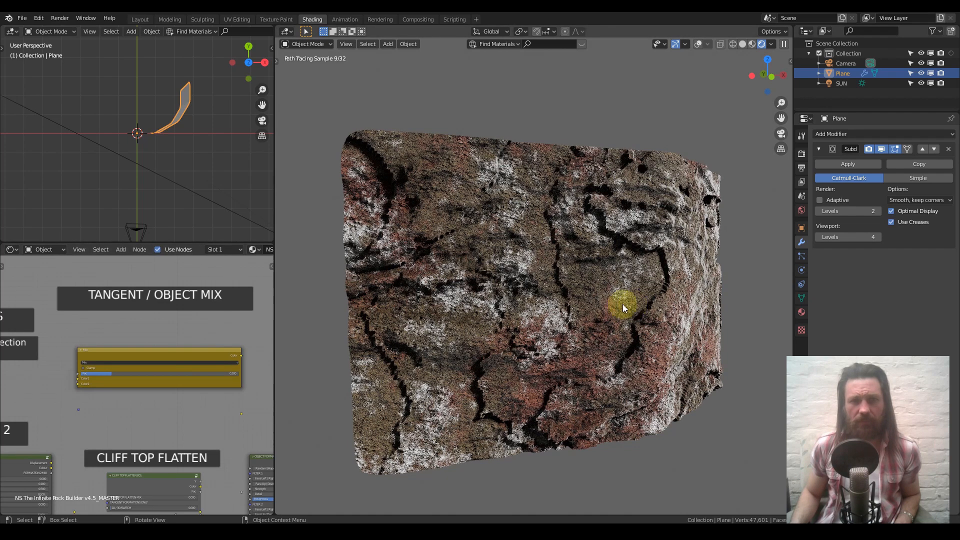
# - Bring the Tangent / Object Mix factor back up to 0.5
pyautogui.scroll(-2, 130, 373)
pyautogui.moveTo(173, 439); pyautogui.dragTo(256, 370, button='middle')
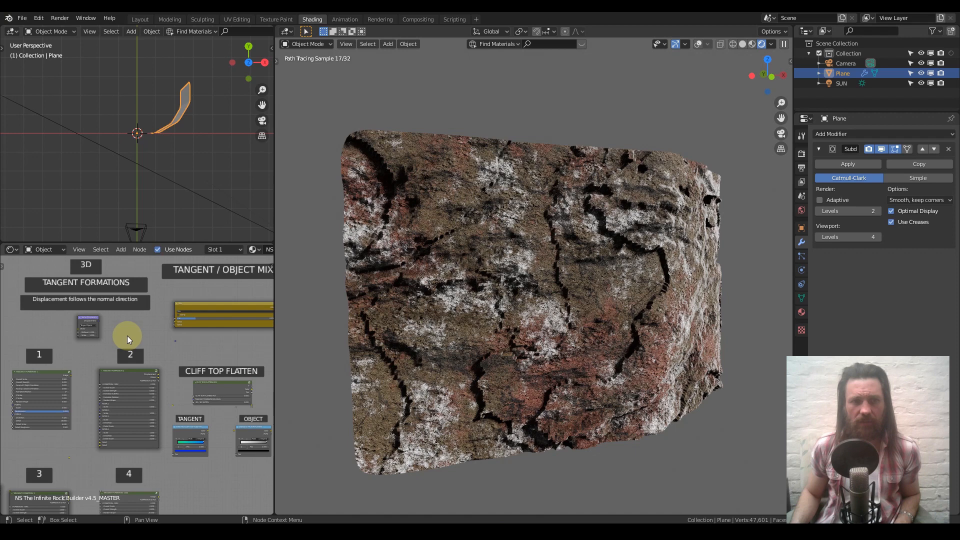
pyautogui.moveTo(128, 335); pyautogui.dragTo(55, 356, button='middle')
pyautogui.scroll(3, 145, 347)
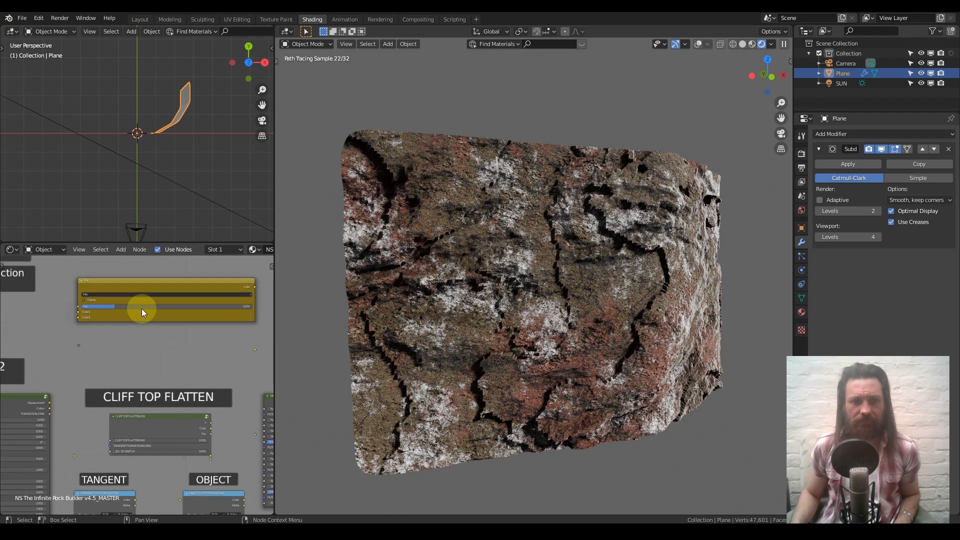
pyautogui.click(142, 307)
pyautogui.write('1')
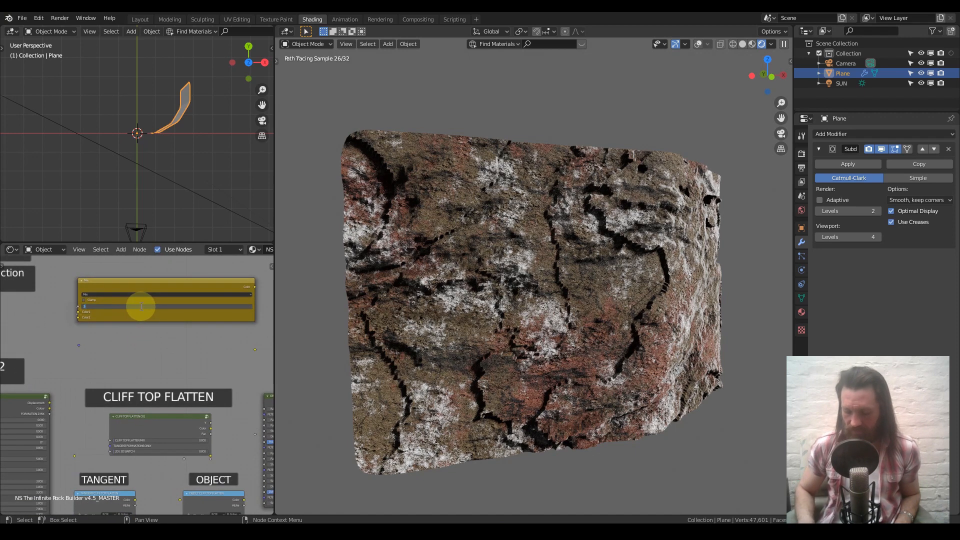
pyautogui.press('Return')
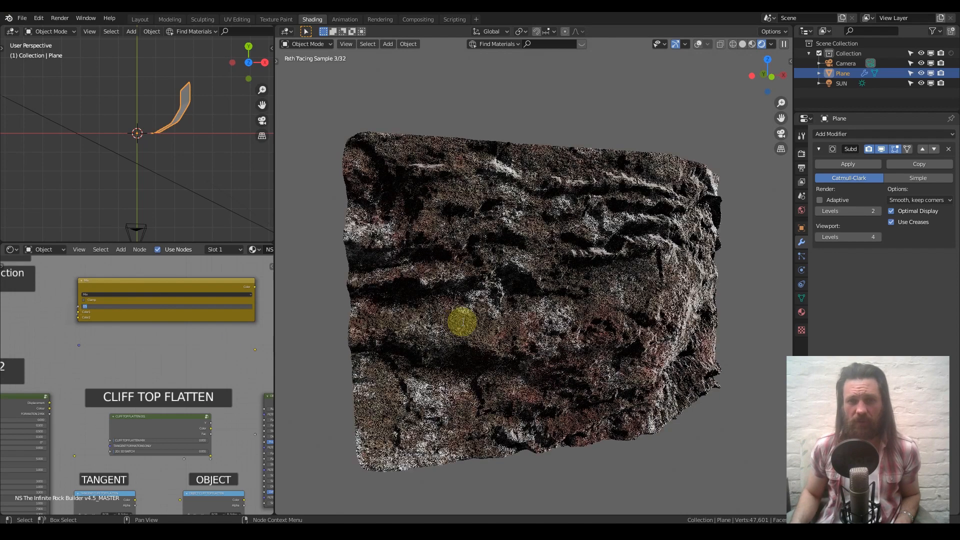
pyautogui.press('Return')
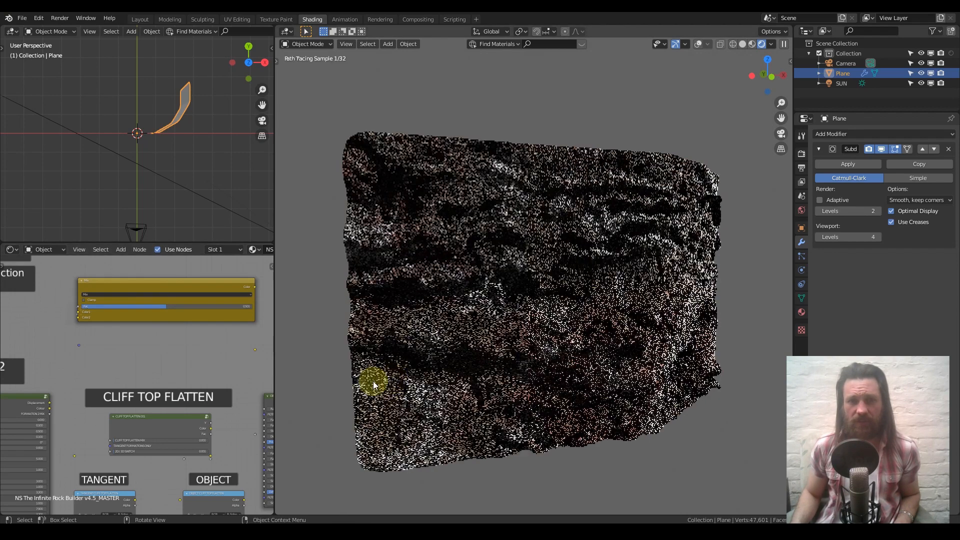
# - Examine the blended rock from farther away and review the layout of the tangent, object and colour node groups
pyautogui.moveTo(122, 408); pyautogui.dragTo(254, 359, button='middle')
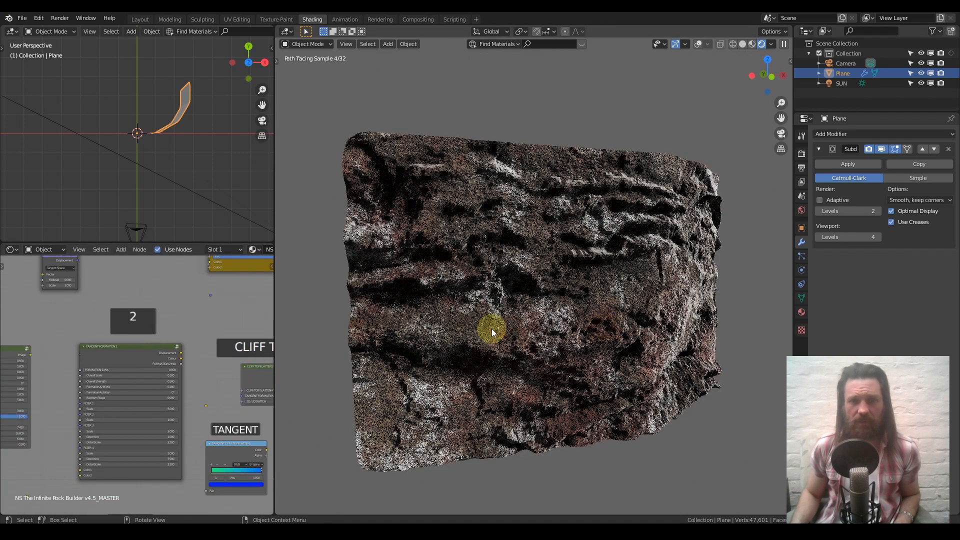
pyautogui.scroll(-3, 536, 323)
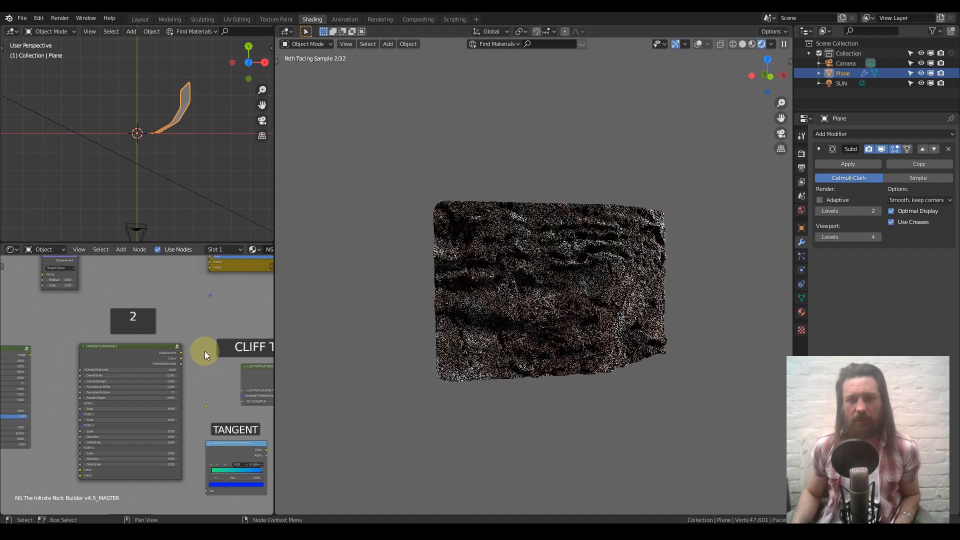
pyautogui.scroll(-8, 205, 351)
pyautogui.moveTo(203, 373); pyautogui.dragTo(148, 257, button='middle')
pyautogui.moveTo(210, 322); pyautogui.dragTo(149, 328, button='middle')
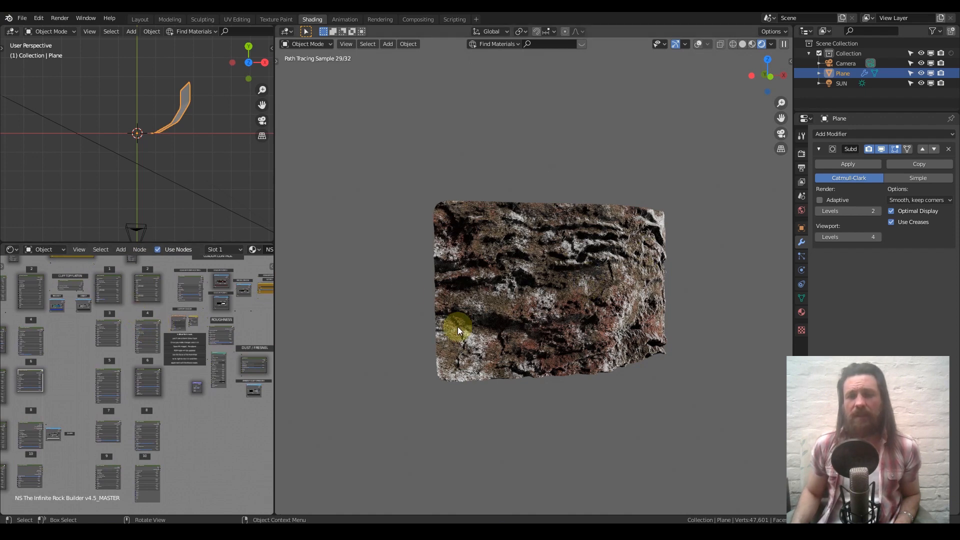
pyautogui.moveTo(143, 302); pyautogui.dragTo(211, 362, button='middle')
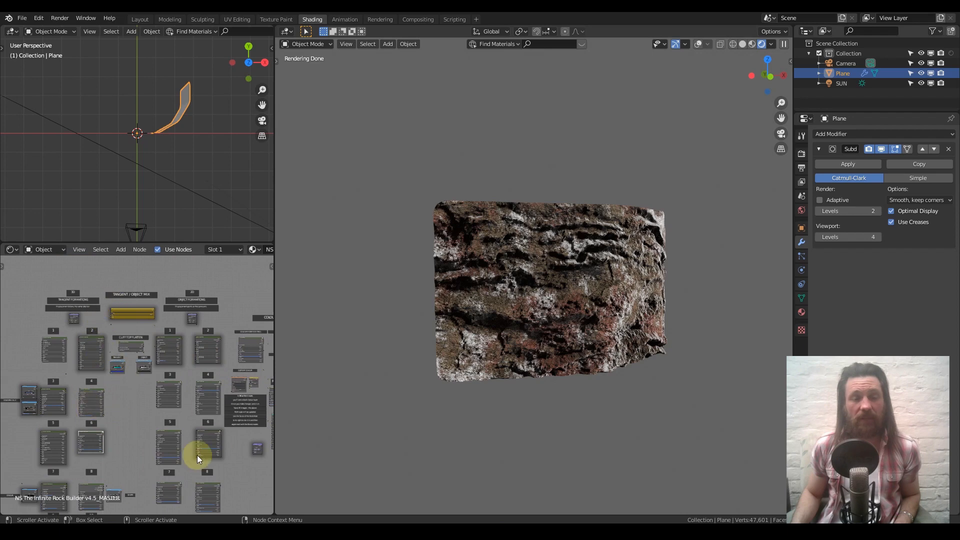
pyautogui.scroll(2, 104, 383)
pyautogui.scroll(4, 127, 406)
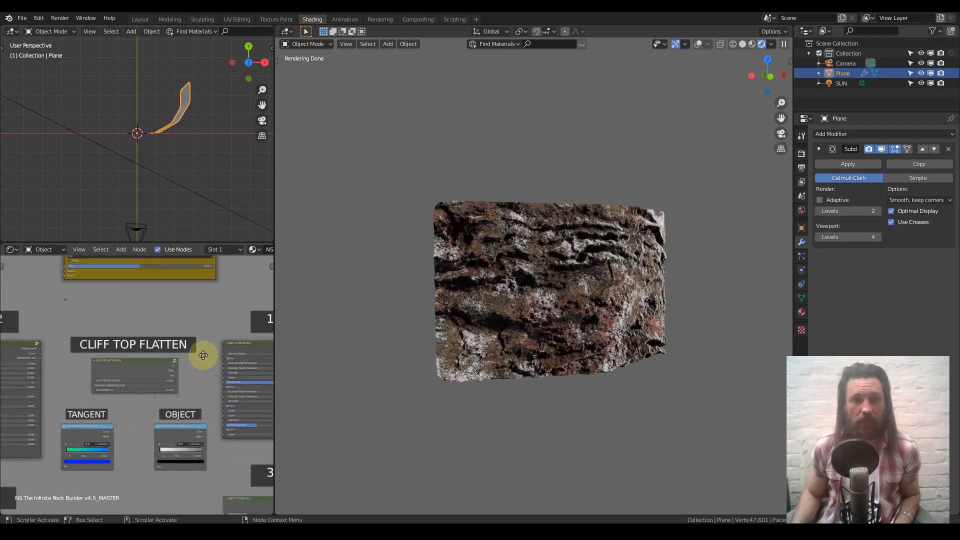
# - Set the Tangent / Object Mix factor to 0 so only the tangent formations are used
pyautogui.moveTo(225, 365); pyautogui.dragTo(100, 376, button='middle')
pyautogui.moveTo(176, 377); pyautogui.dragTo(131, 402, button='middle')
pyautogui.moveTo(71, 333); pyautogui.dragTo(310, 382, button='middle')
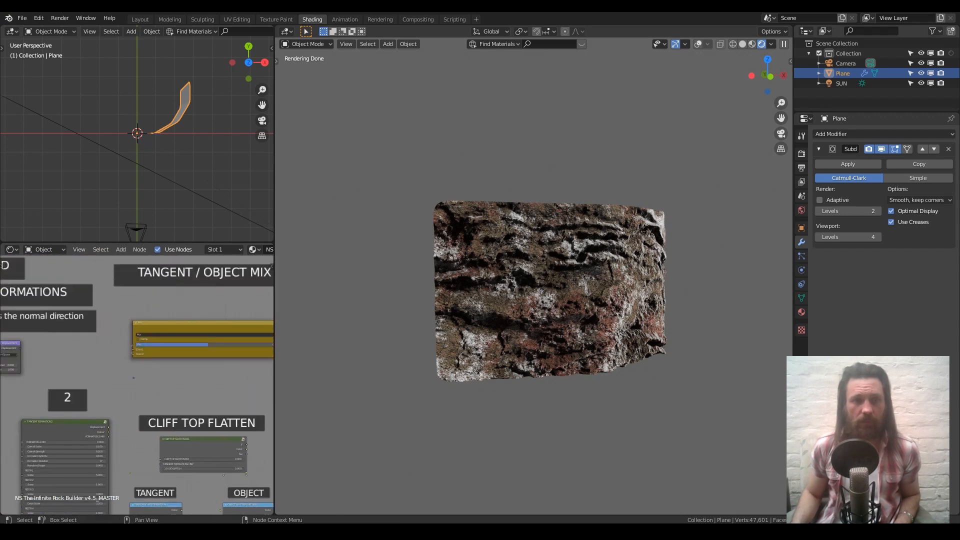
pyautogui.scroll(2, 169, 347)
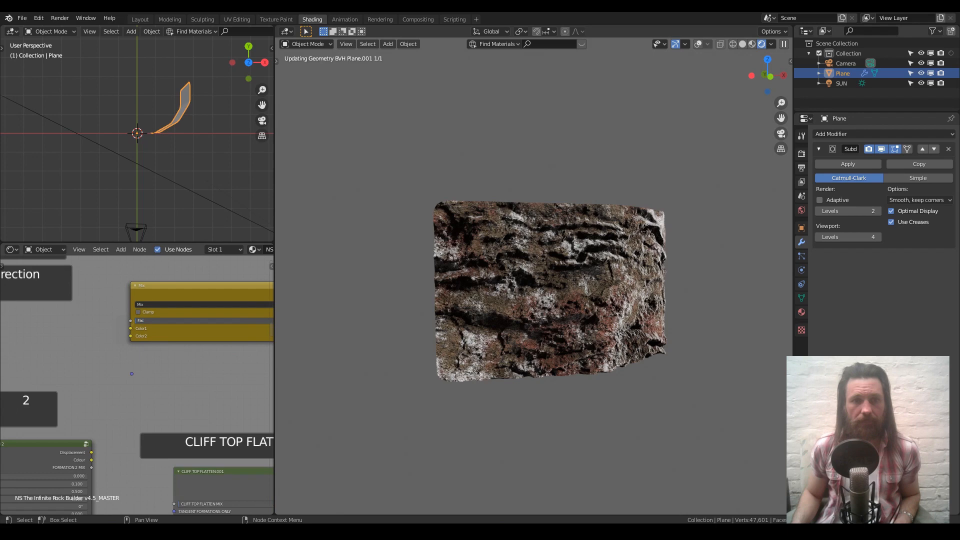
pyautogui.moveTo(250, 320); pyautogui.dragTo(135, 320)
# - Raise the Formation 10 Mix on Tangent Formation 10
pyautogui.moveTo(163, 410); pyautogui.dragTo(290, 304, button='middle')
pyautogui.moveTo(13, 304); pyautogui.dragTo(9, 304, button='middle')
pyautogui.scroll(-5, 149, 359)
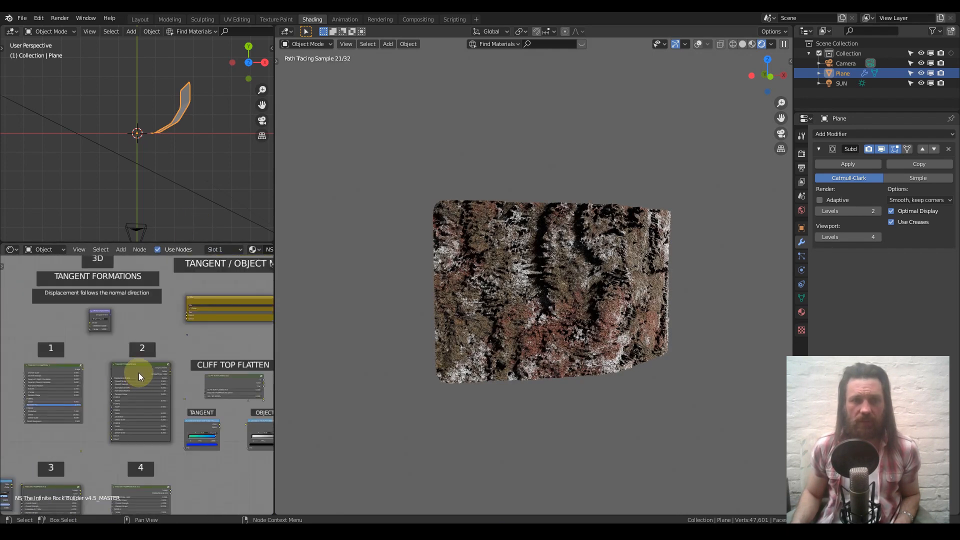
pyautogui.moveTo(139, 397); pyautogui.dragTo(160, 367, button='middle')
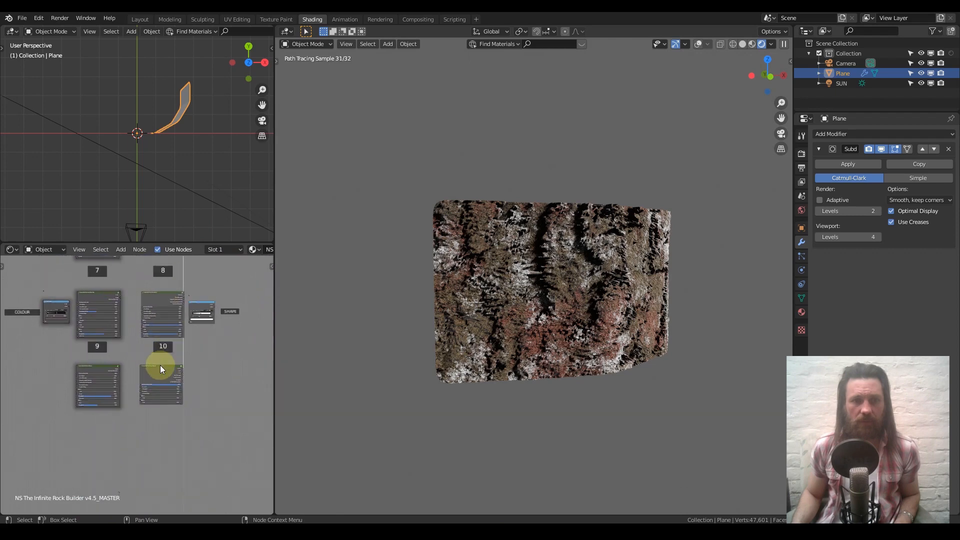
pyautogui.scroll(5, 160, 365)
pyautogui.moveTo(235, 384); pyautogui.dragTo(146, 383)
# - Set the Scale of the Tangent Space Vector Displacement node to 0.2
pyautogui.moveTo(141, 340); pyautogui.dragTo(114, 434, button='middle')
pyautogui.moveTo(106, 329); pyautogui.dragTo(136, 386, button='middle')
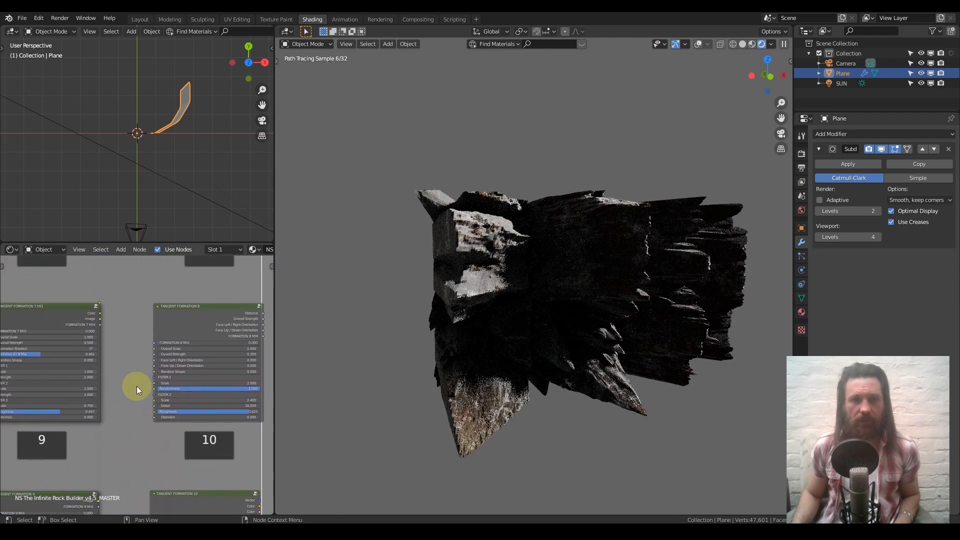
pyautogui.scroll(-2, 134, 384)
pyautogui.moveTo(151, 335); pyautogui.dragTo(131, 373, button='middle')
pyautogui.scroll(5, 135, 391)
pyautogui.click(130, 395)
pyautogui.write('.2')
pyautogui.press('Return')
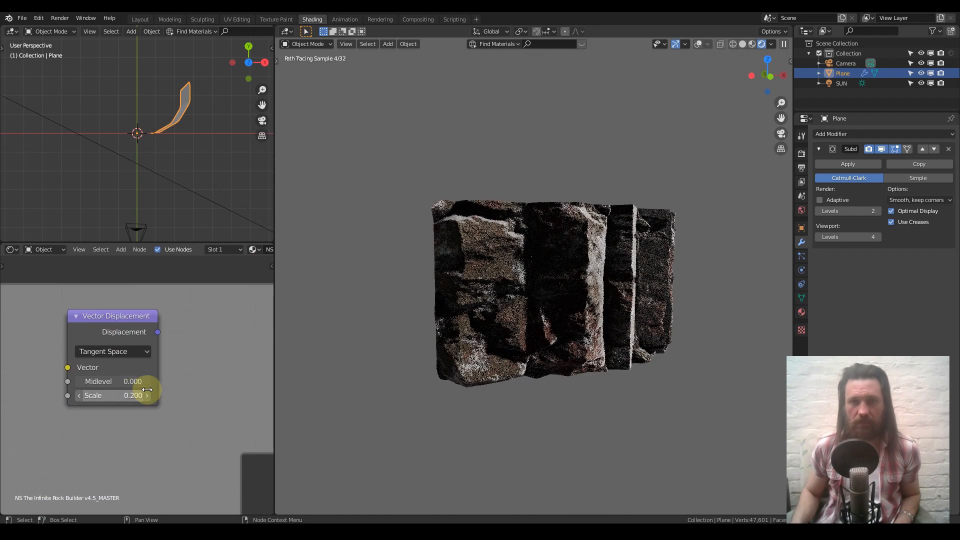
# - Look over the Tangent Formation nodes and the Colour Control section of the node tree
pyautogui.moveTo(155, 426); pyautogui.dragTo(205, 307, button='middle')
pyautogui.moveTo(149, 393); pyautogui.dragTo(171, 379, button='middle')
pyautogui.scroll(-3, 175, 373)
pyautogui.scroll(-3, 193, 389)
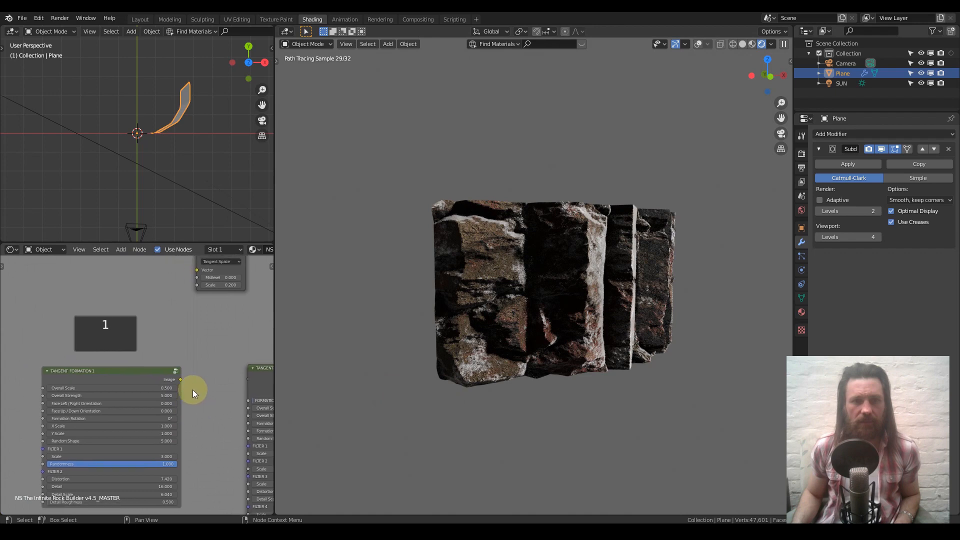
pyautogui.moveTo(191, 381); pyautogui.dragTo(5, 349, button='middle')
pyautogui.scroll(-3, 163, 338)
pyautogui.moveTo(208, 352); pyautogui.dragTo(56, 355, button='middle')
pyautogui.moveTo(46, 313); pyautogui.dragTo(19, 364, button='middle')
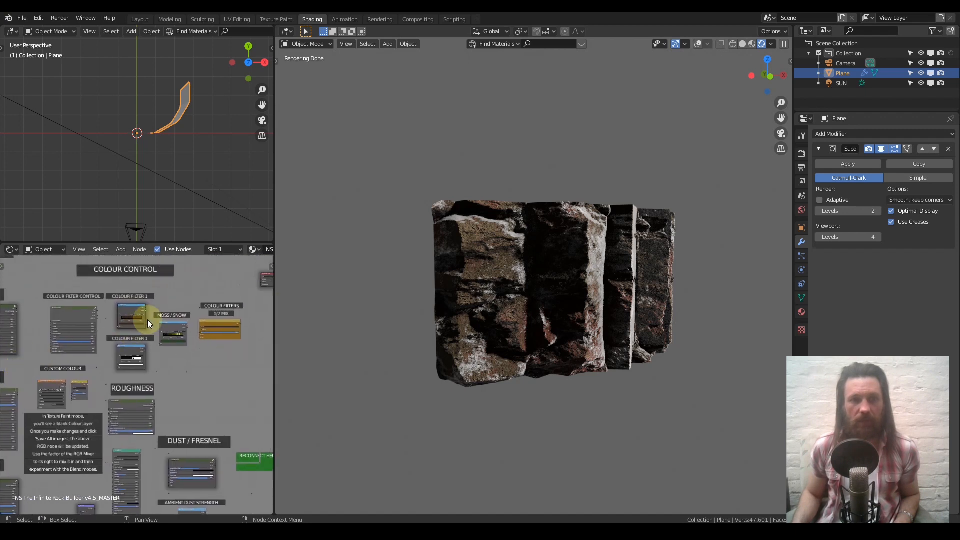
pyautogui.moveTo(85, 339); pyautogui.dragTo(189, 336, button='middle')
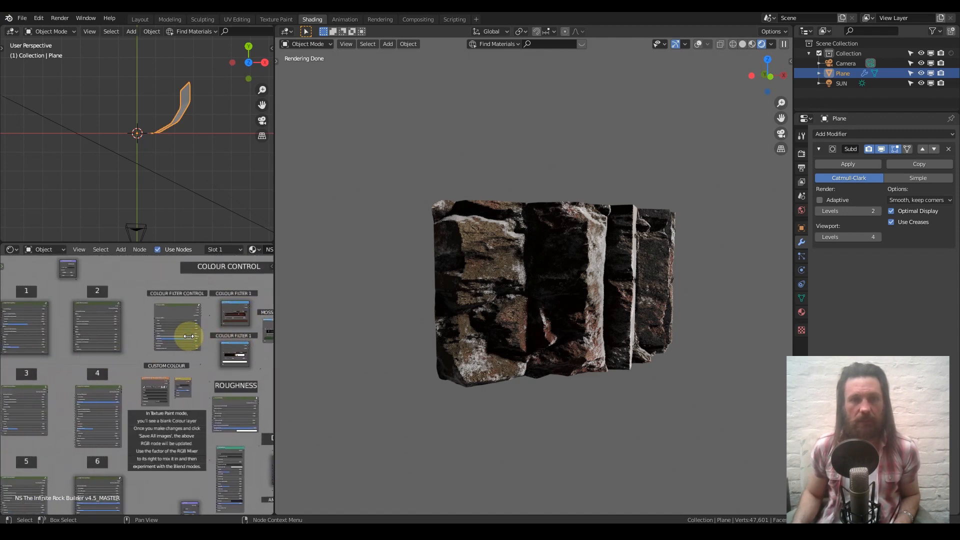
pyautogui.moveTo(44, 271); pyautogui.dragTo(159, 338, button='middle')
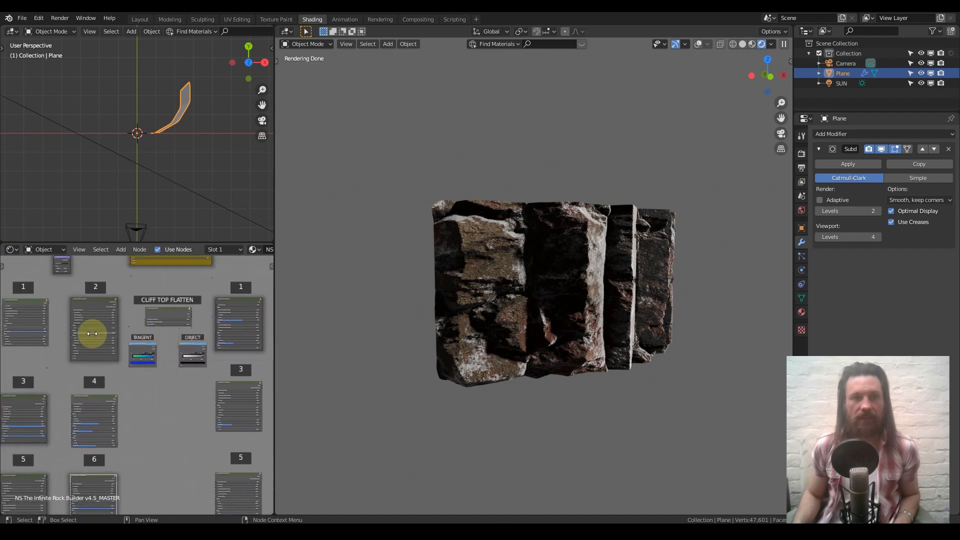
# - Raise the Cliff Top Flatten Mix on the Cliff Top Flatten node to 1
pyautogui.moveTo(92, 333); pyautogui.dragTo(132, 335, button='middle')
pyautogui.moveTo(156, 304); pyautogui.dragTo(85, 347, button='middle')
pyautogui.scroll(12, 107, 346)
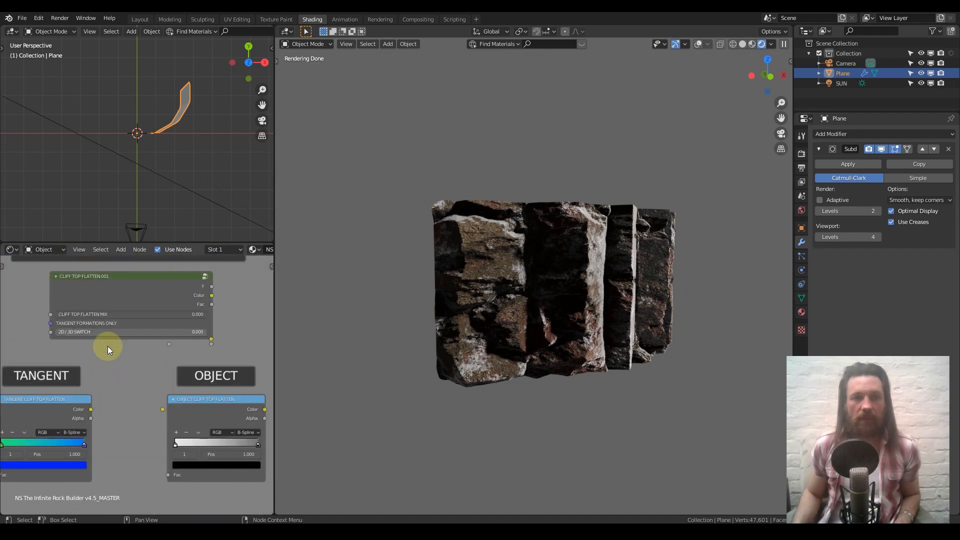
pyautogui.scroll(1, 107, 346)
pyautogui.moveTo(65, 310); pyautogui.dragTo(204, 311)
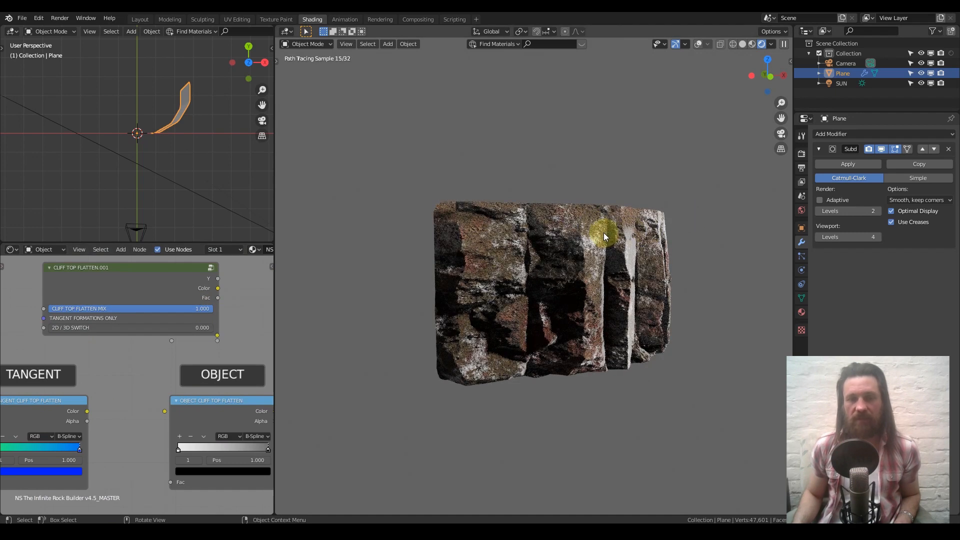
# - Try the blue stop of the Tangent Cliff Top Flatten ramp at 0.482, inspect the rock, and return the stop to 1.000
pyautogui.moveTo(94, 343); pyautogui.dragTo(184, 303, button='middle')
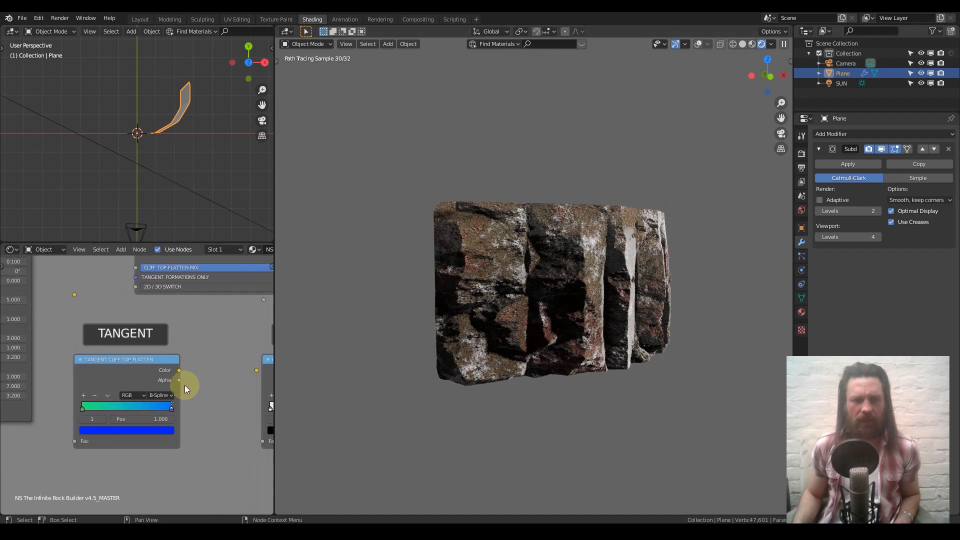
pyautogui.scroll(3, 144, 383)
pyautogui.moveTo(144, 384); pyautogui.dragTo(145, 342, button='middle')
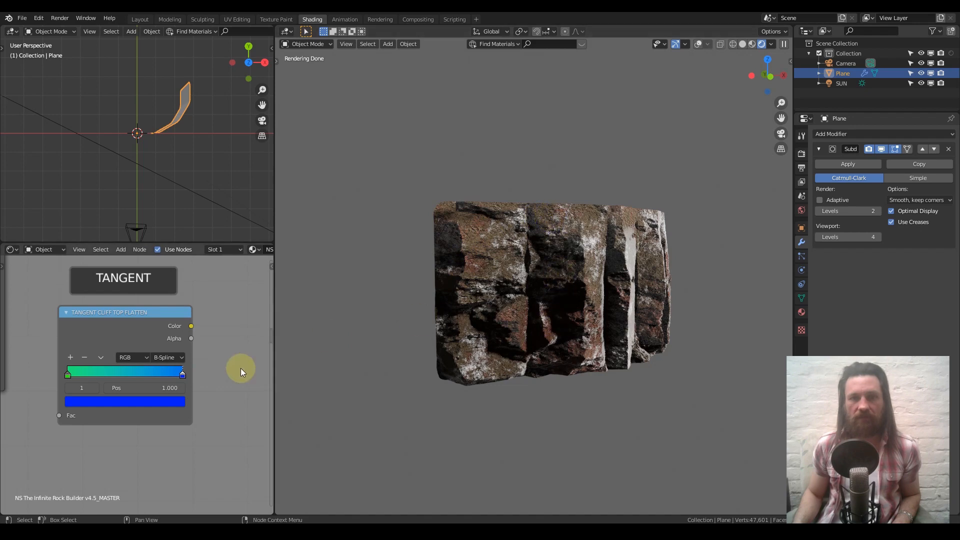
pyautogui.moveTo(181, 374); pyautogui.dragTo(113, 374)
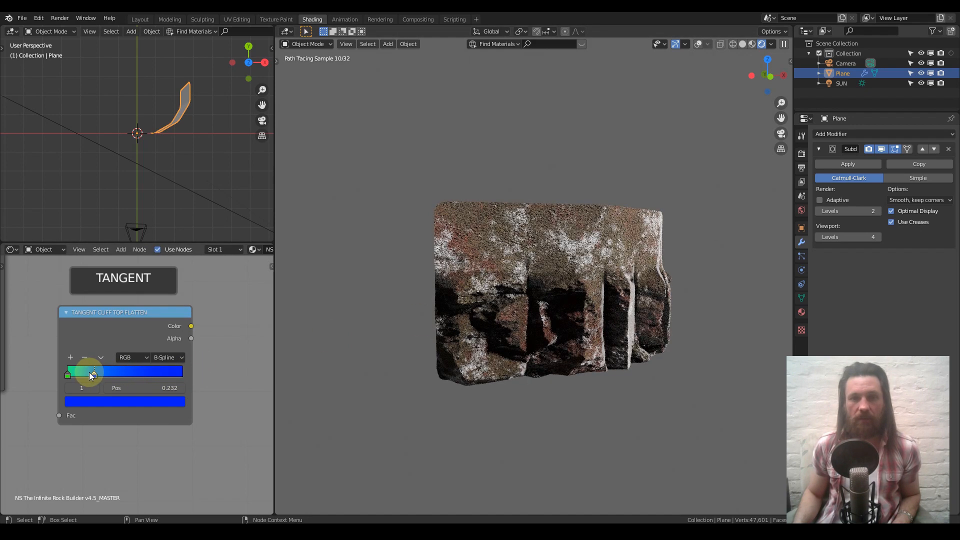
pyautogui.moveTo(120, 376); pyautogui.dragTo(124, 374)
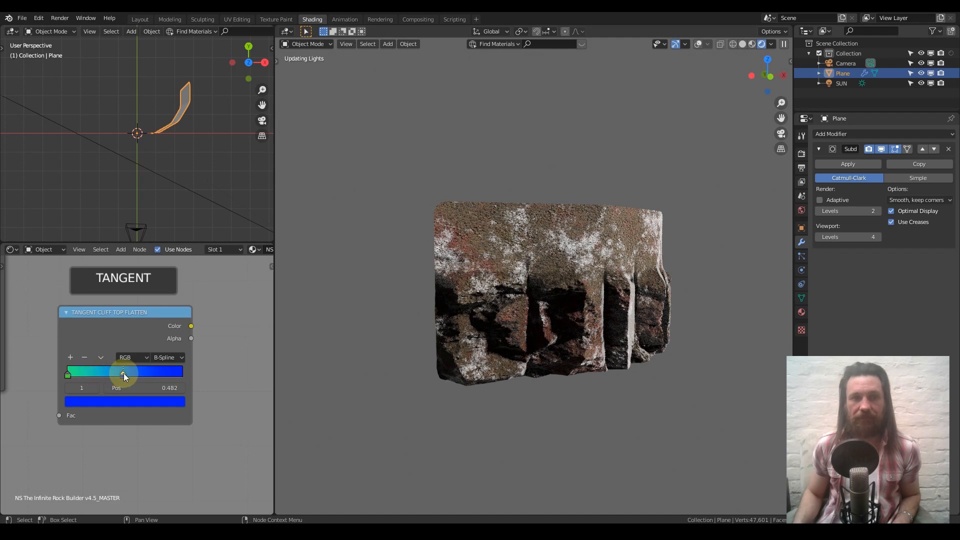
pyautogui.moveTo(515, 242); pyautogui.dragTo(529, 214, button='middle')
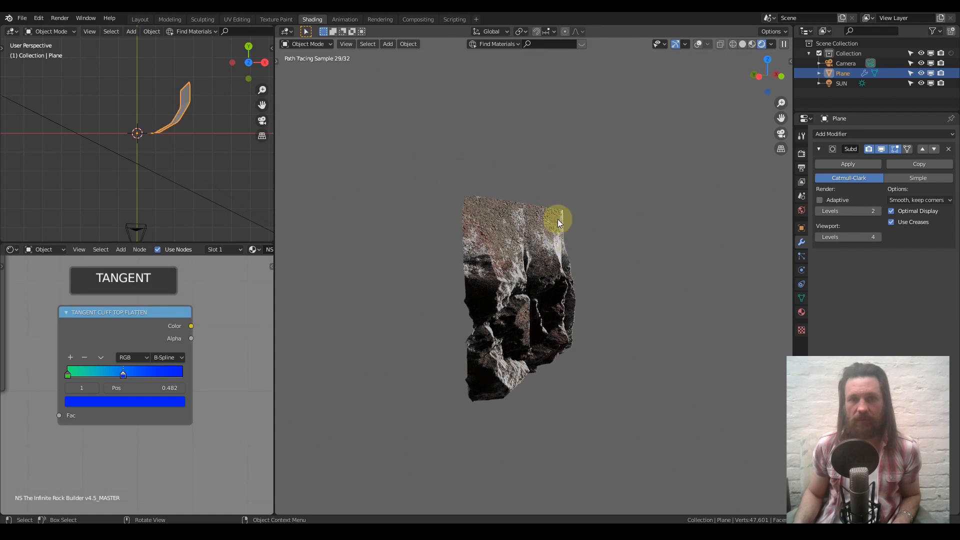
pyautogui.moveTo(541, 259); pyautogui.dragTo(520, 217, button='middle')
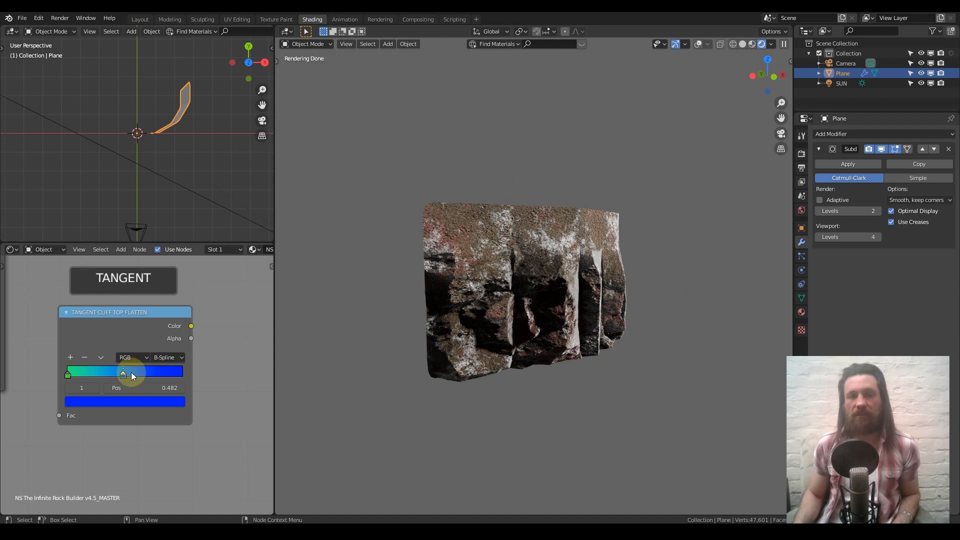
pyautogui.moveTo(123, 375); pyautogui.dragTo(195, 377)
pyautogui.moveTo(187, 355); pyautogui.dragTo(138, 461, button='middle')
# - Display the viewport in solid shading and enter Edit Mode on the plane
pyautogui.moveTo(578, 268); pyautogui.dragTo(730, 56, button='middle')
pyautogui.click(743, 44)
pyautogui.moveTo(548, 210); pyautogui.dragTo(515, 193, button='middle')
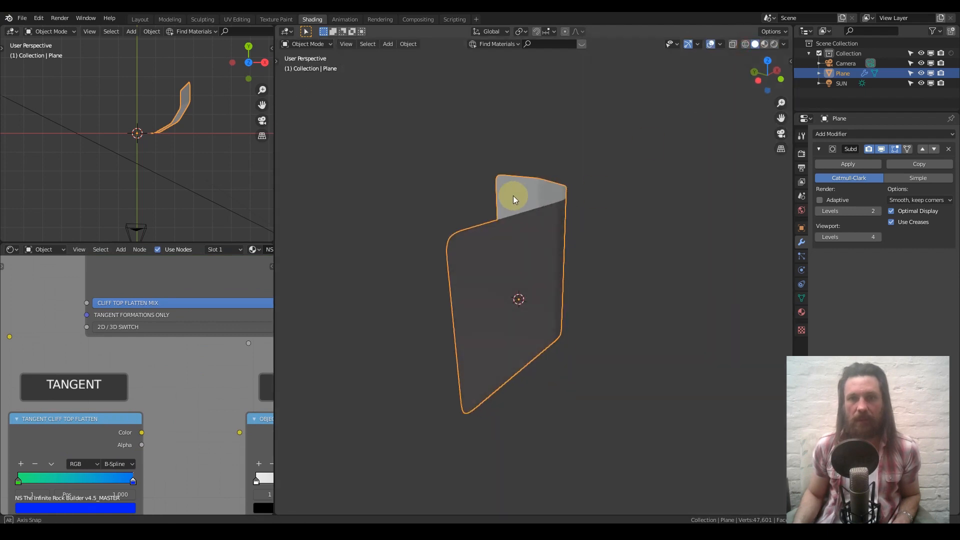
pyautogui.scroll(4, 495, 180)
pyautogui.press('Tab')
pyautogui.keyDown('shift'); pyautogui.moveTo(443, 177); pyautogui.dragTo(464, 220, button='middle'); pyautogui.keyUp('shift')
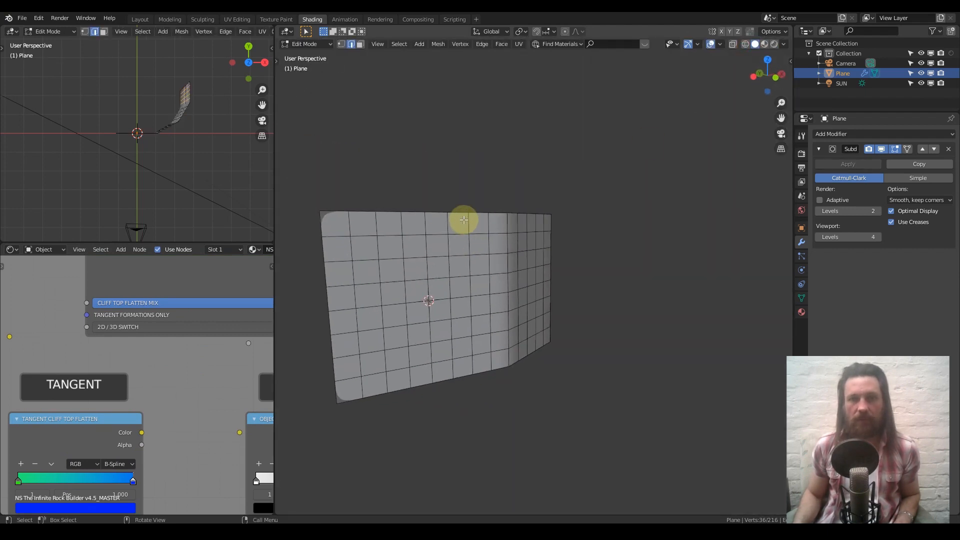
# - Extrude the plane's upper edge loop twice, upward and backward, to form a curved cliff top
pyautogui.keyDown('alt'); pyautogui.click(437, 215); pyautogui.keyUp('alt')
pyautogui.moveTo(457, 242); pyautogui.dragTo(508, 246, button='middle')
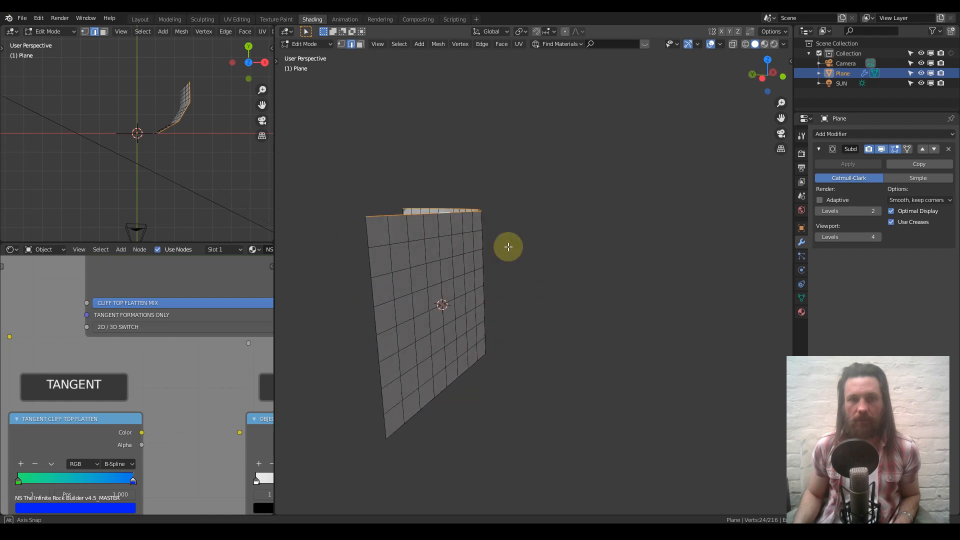
pyautogui.press('e')
pyautogui.click(459, 188)
pyautogui.press('e')
pyautogui.click(430, 165)
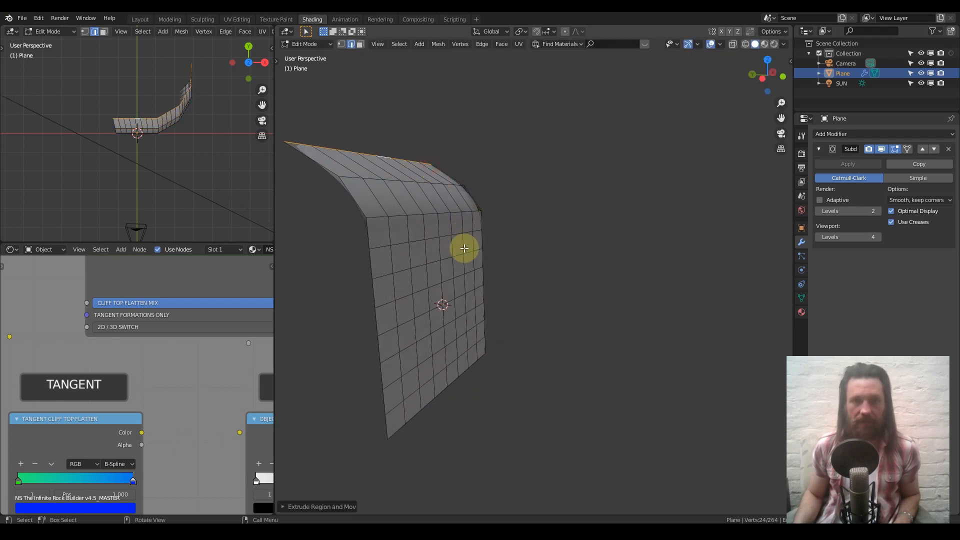
# - Return the plane to Object Mode and inspect the extended cliff in rendered shading
pyautogui.press('Tab')
pyautogui.click(752, 74)
pyautogui.click(761, 44)
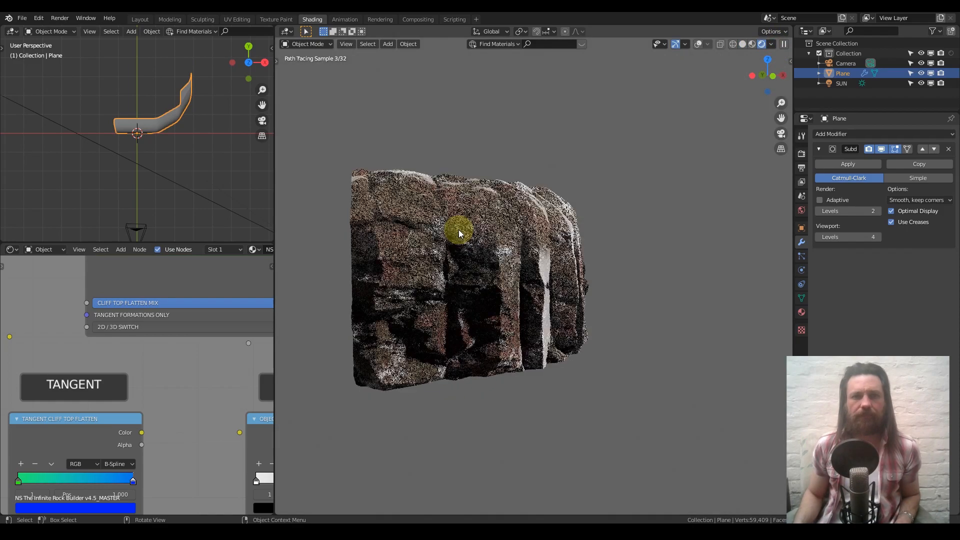
pyautogui.moveTo(457, 225); pyautogui.dragTo(476, 246, button='middle')
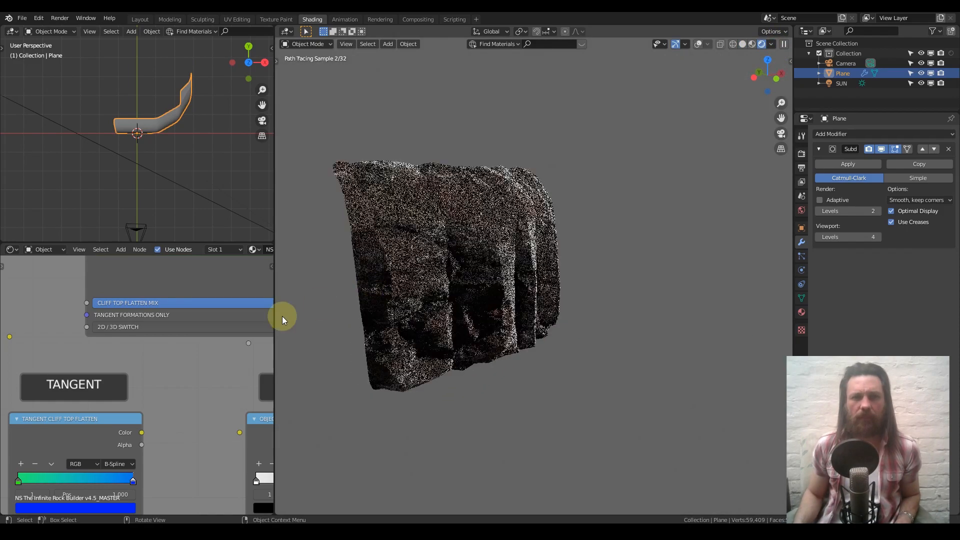
pyautogui.moveTo(400, 235)
pyautogui.mouseDown(button='middle')
pyautogui.moveTo(443, 239)
pyautogui.moveTo(440, 221)
pyautogui.moveTo(451, 268)
pyautogui.mouseUp(button='middle')
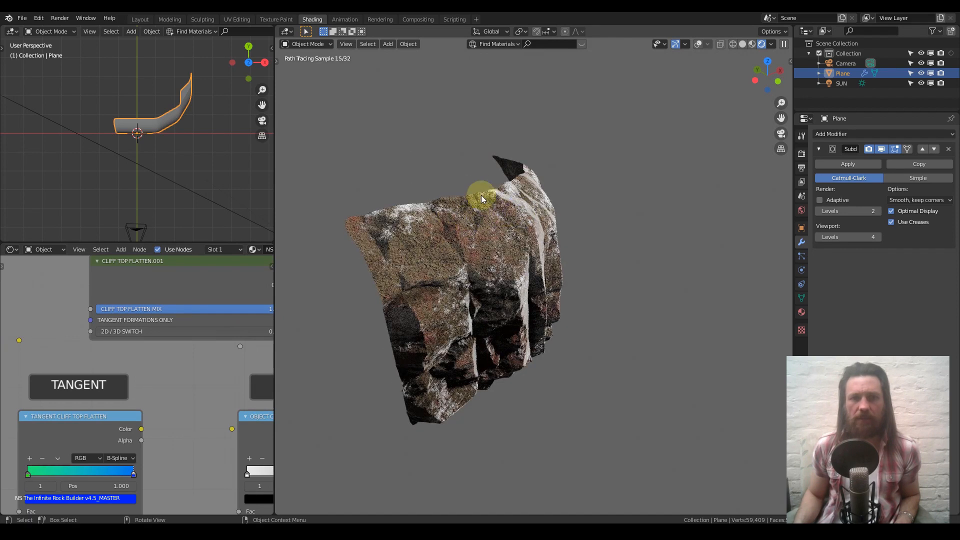
# - Compare the cliff with the Cliff Top Flatten Mix lowered to 0 and raised back to 1
pyautogui.moveTo(250, 307); pyautogui.dragTo(200, 308)
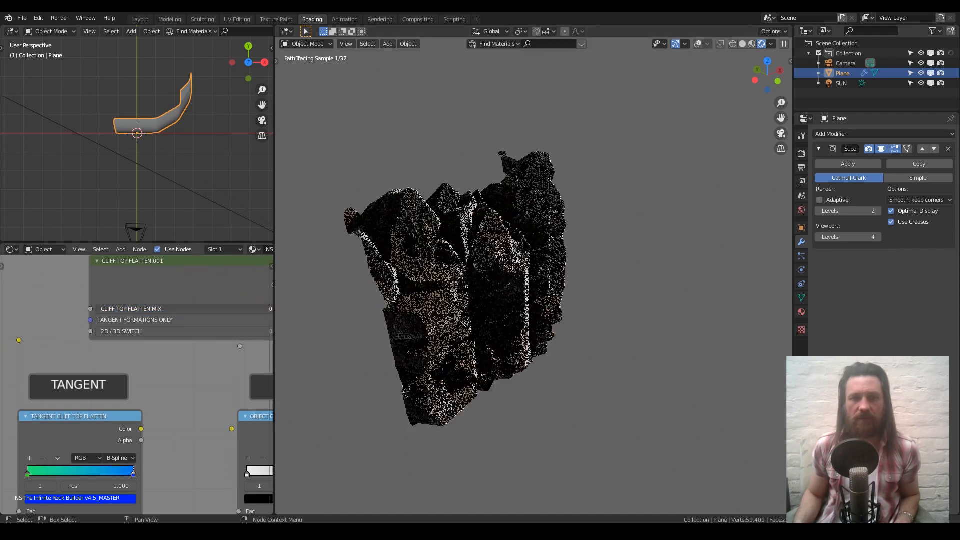
pyautogui.moveTo(472, 235); pyautogui.dragTo(441, 227, button='middle')
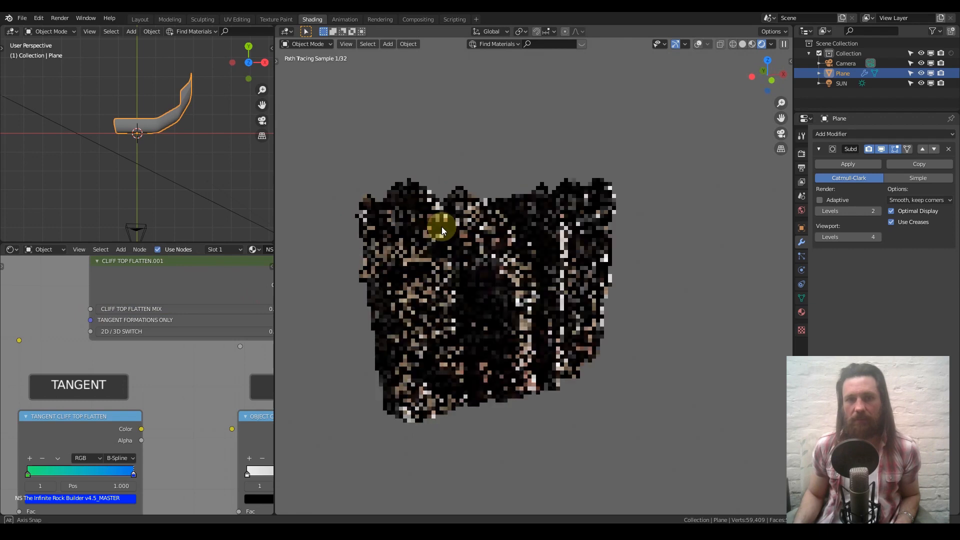
pyautogui.moveTo(464, 230)
pyautogui.mouseDown(button='middle')
pyautogui.moveTo(485, 230)
pyautogui.moveTo(463, 231)
pyautogui.mouseUp(button='middle')
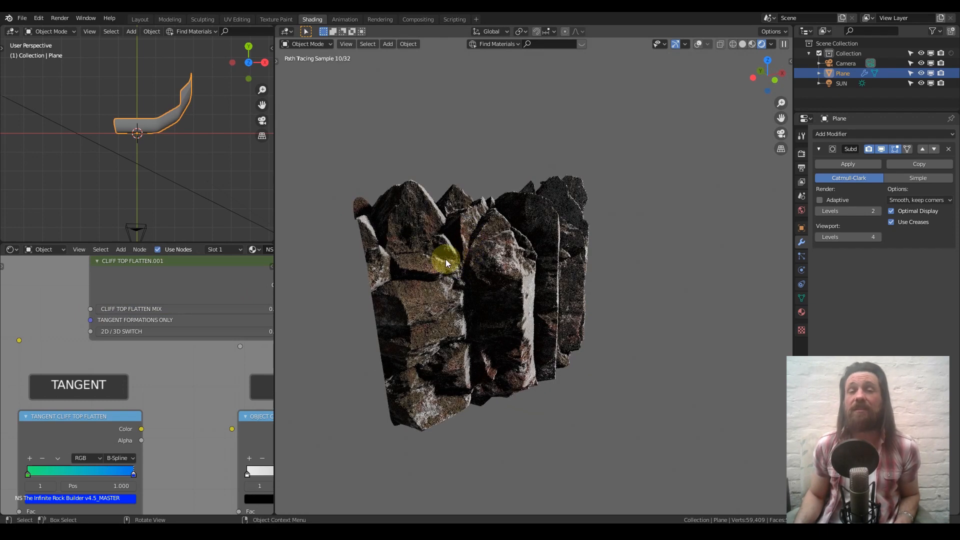
pyautogui.moveTo(119, 307); pyautogui.dragTo(289, 309)
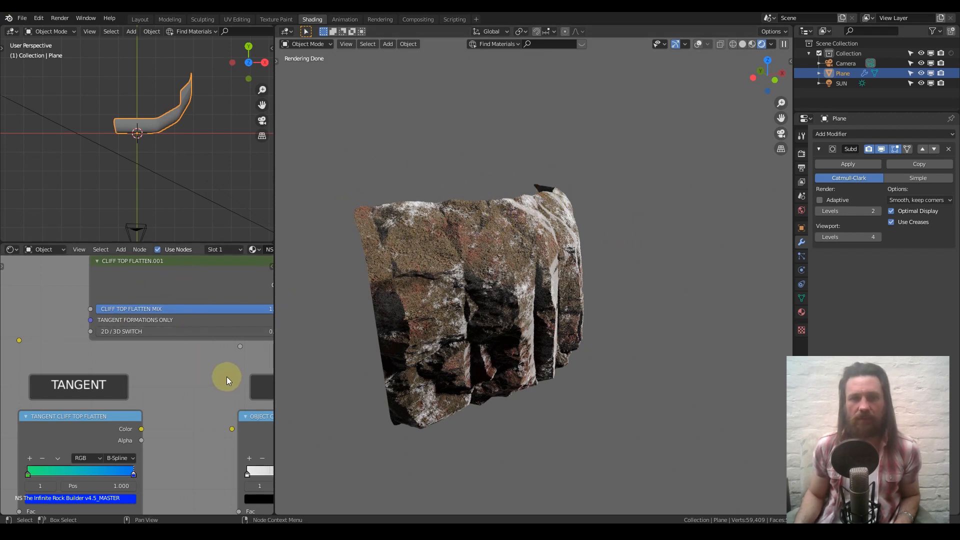
# - Raise the Fac of the tangent/object Mix node to switch the rock to the object formations
pyautogui.scroll(-4, 148, 364)
pyautogui.keyDown('shift'); pyautogui.scroll(3, 172, 344); pyautogui.keyUp('shift')
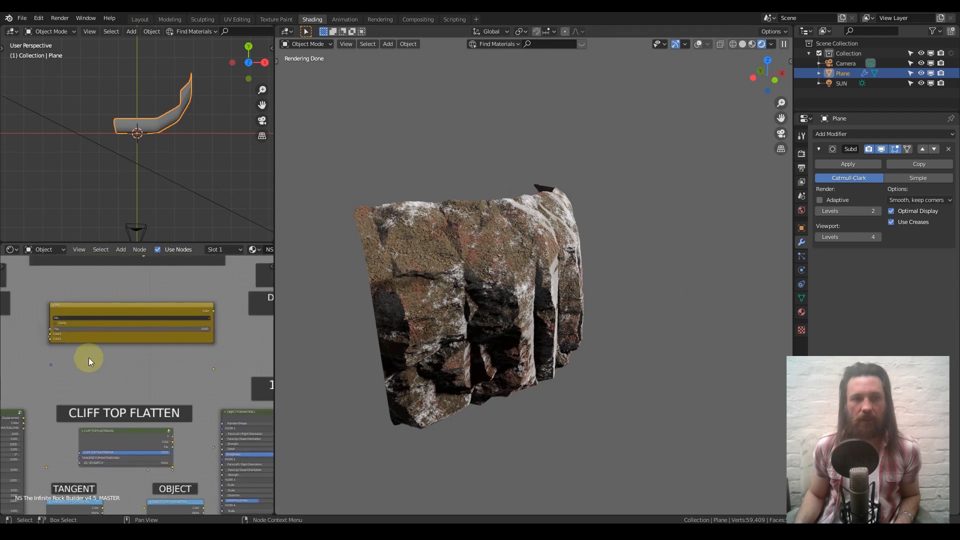
pyautogui.moveTo(65, 328); pyautogui.dragTo(208, 328)
# - Try shifting the stops of the Object Cliff Top Flatten ramp, with the white one at 0.705, and return them to the ramp's ends
pyautogui.moveTo(191, 376); pyautogui.dragTo(199, 225, button='middle')
pyautogui.scroll(4, 148, 392)
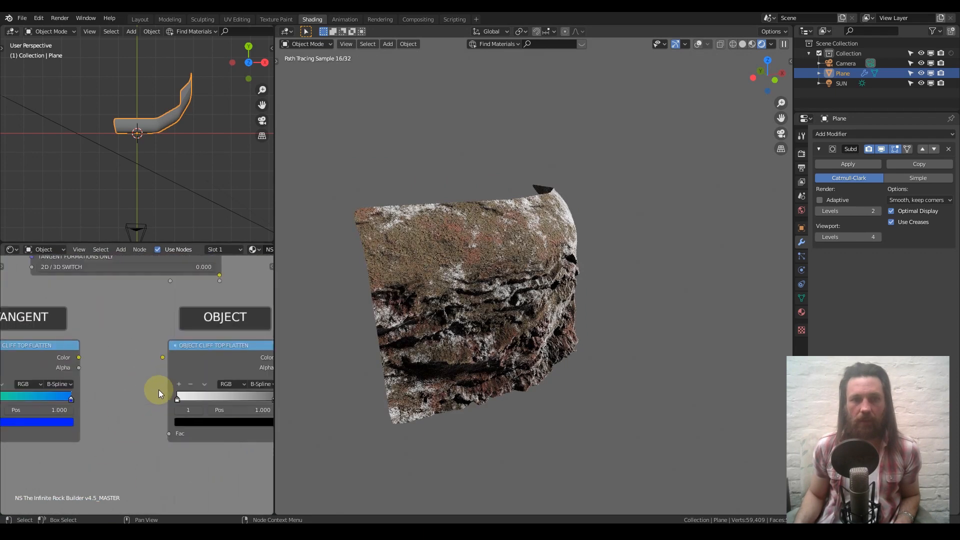
pyautogui.moveTo(216, 368); pyautogui.dragTo(255, 367)
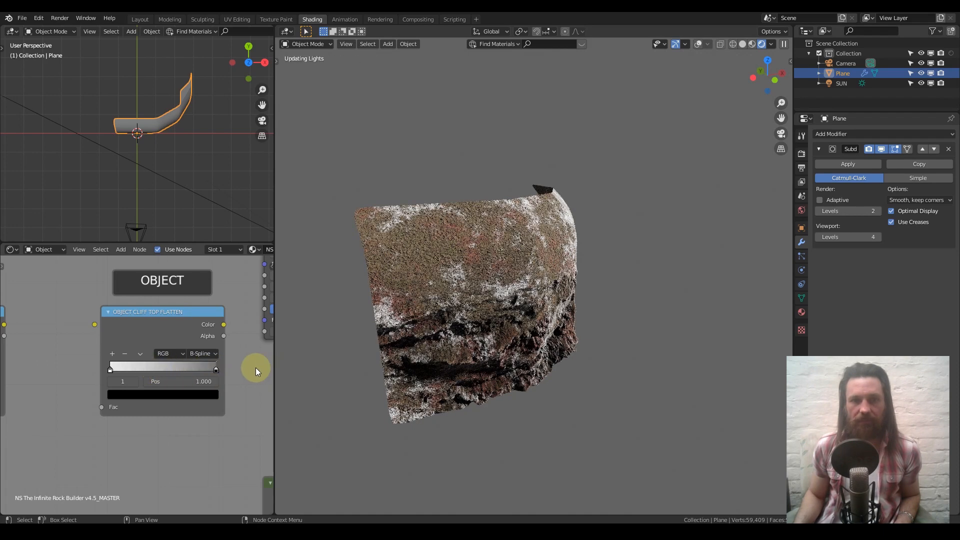
pyautogui.click(110, 368)
pyautogui.moveTo(131, 370); pyautogui.dragTo(182, 368)
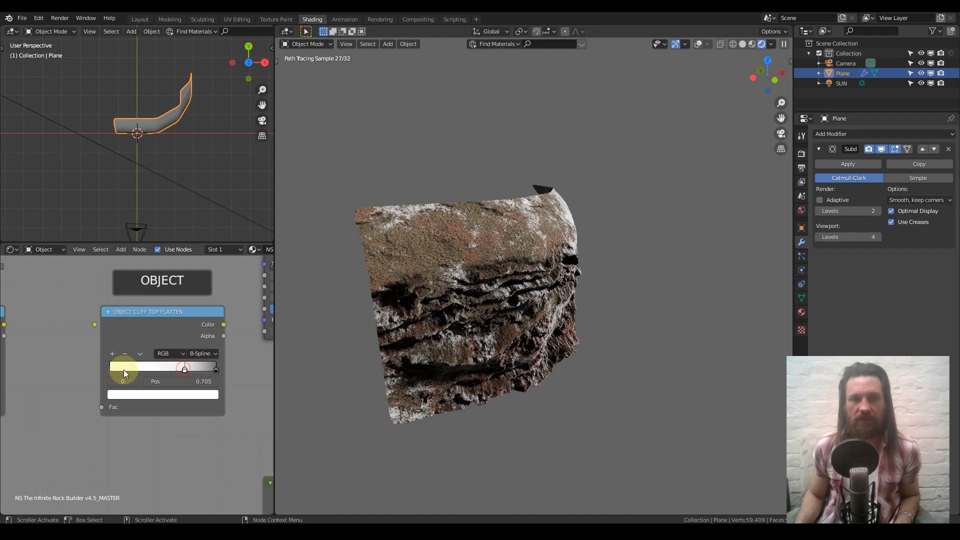
pyautogui.moveTo(150, 370); pyautogui.dragTo(69, 366)
# - Look over the formation nodes and the Colour Control, Custom Colour, Roughness and Dust / Fresnel sections of the node tree
pyautogui.scroll(-5, 109, 358)
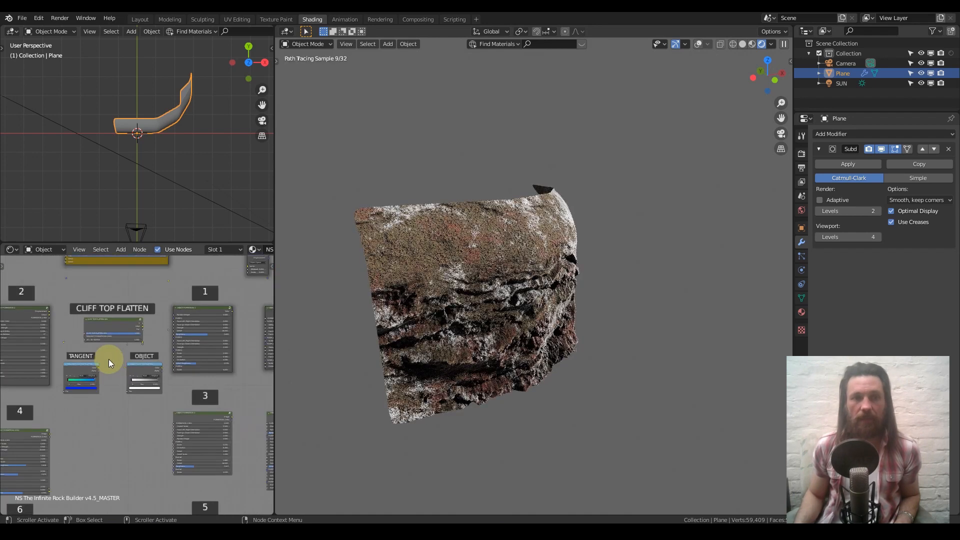
pyautogui.scroll(-5, 109, 359)
pyautogui.moveTo(120, 415)
pyautogui.mouseDown(button='middle')
pyautogui.moveTo(136, 367)
pyautogui.moveTo(114, 400)
pyautogui.mouseUp(button='middle')
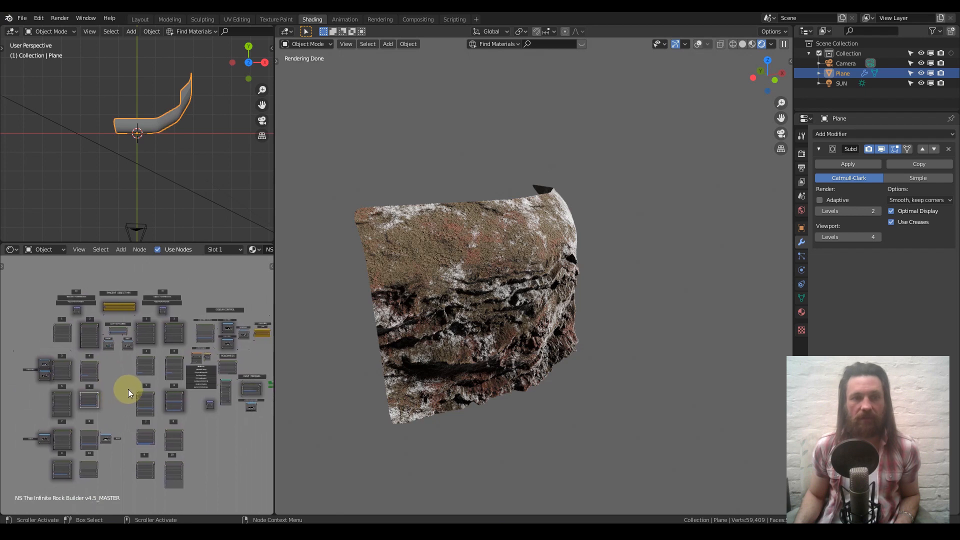
pyautogui.scroll(1, 128, 389)
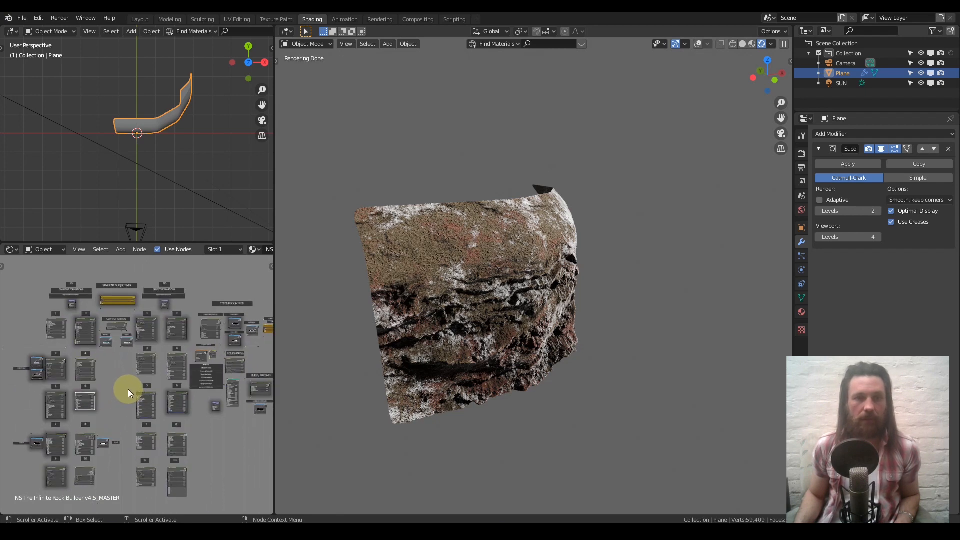
pyautogui.scroll(2, 128, 389)
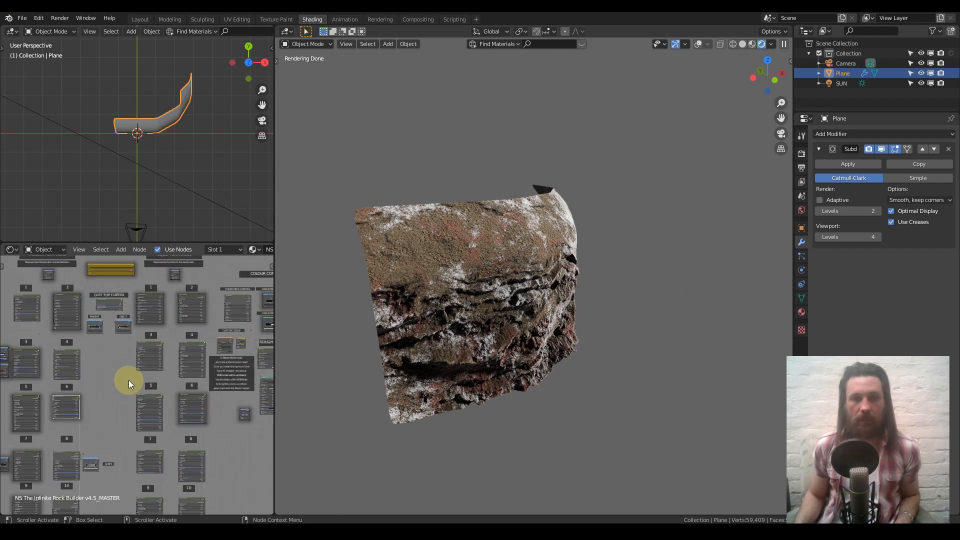
pyautogui.scroll(1, 151, 366)
pyautogui.moveTo(150, 366); pyautogui.dragTo(122, 379, button='middle')
pyautogui.scroll(3, 148, 378)
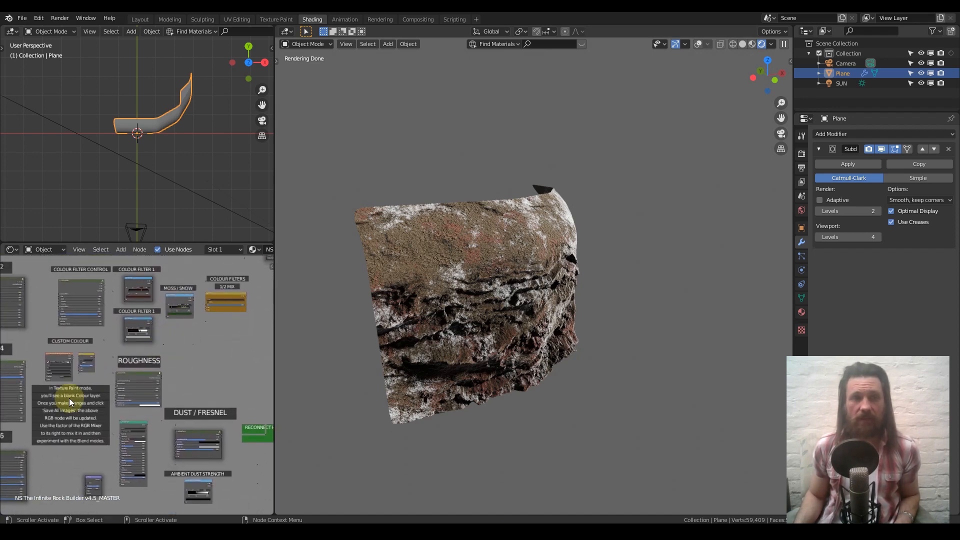
pyautogui.scroll(8, 69, 398)
pyautogui.moveTo(31, 365); pyautogui.dragTo(145, 371, button='middle')
pyautogui.scroll(-9, 121, 364)
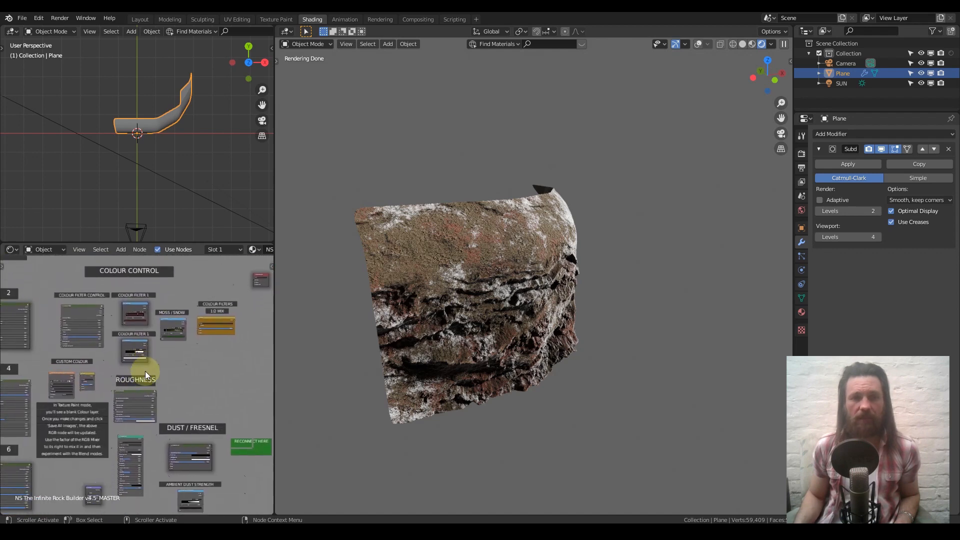